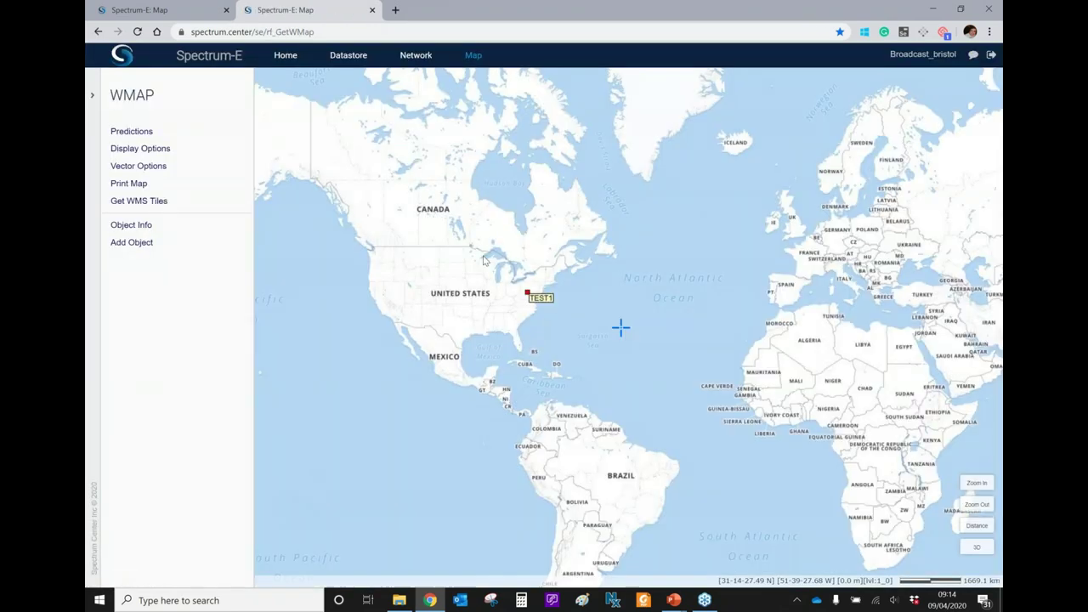
Examine the location of the TEST1 station on the map near the West Virginia and Maryland border.
{"action": "left_click_drag", "start_coordinate": [685, 289], "coordinate": [579, 301]}
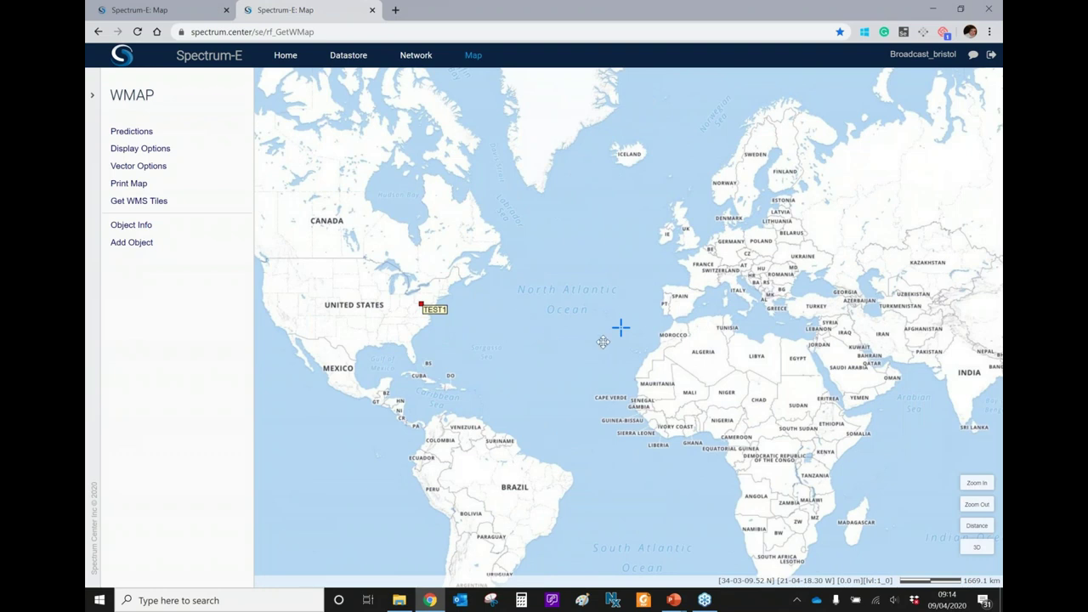
{"action": "left_click_drag", "start_coordinate": [603, 342], "coordinate": [739, 349]}
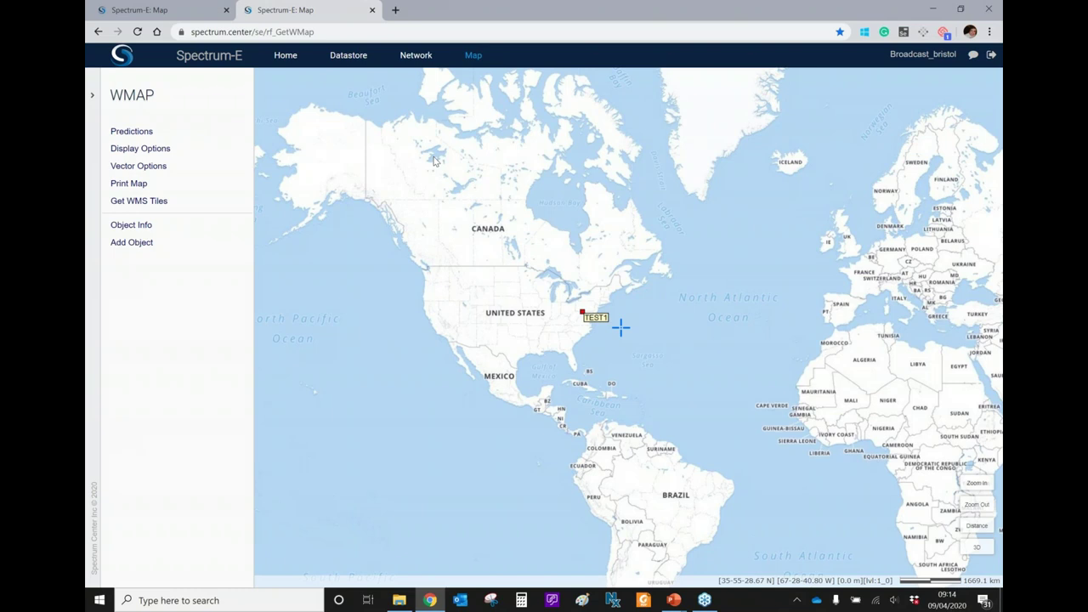
{"action": "left_click", "coordinate": [615, 317]}
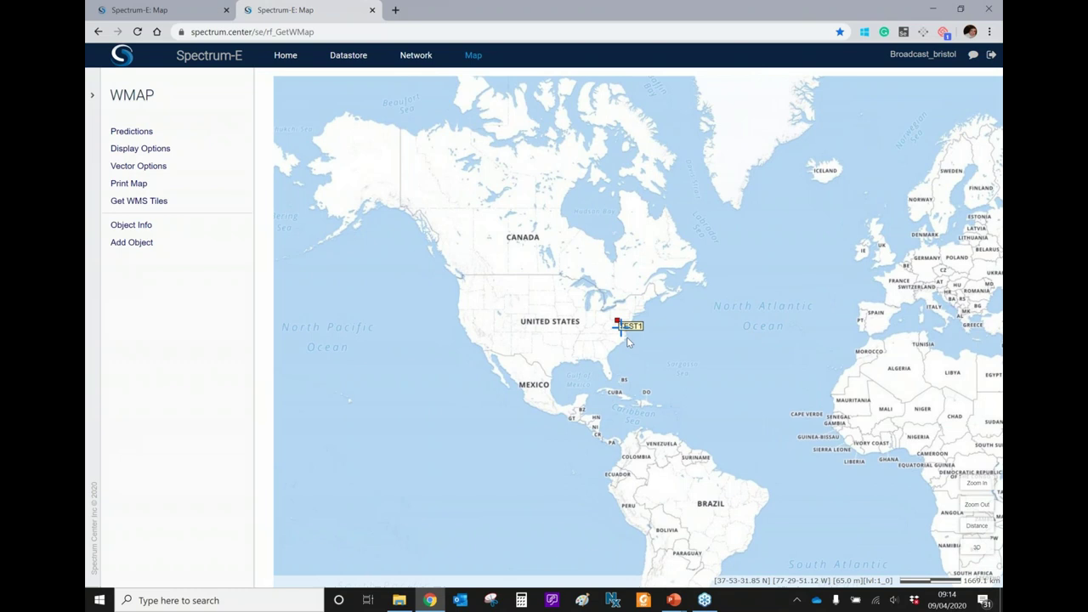
{"action": "scroll", "coordinate": [624, 324], "scroll_direction": "up", "scroll_amount": 3}
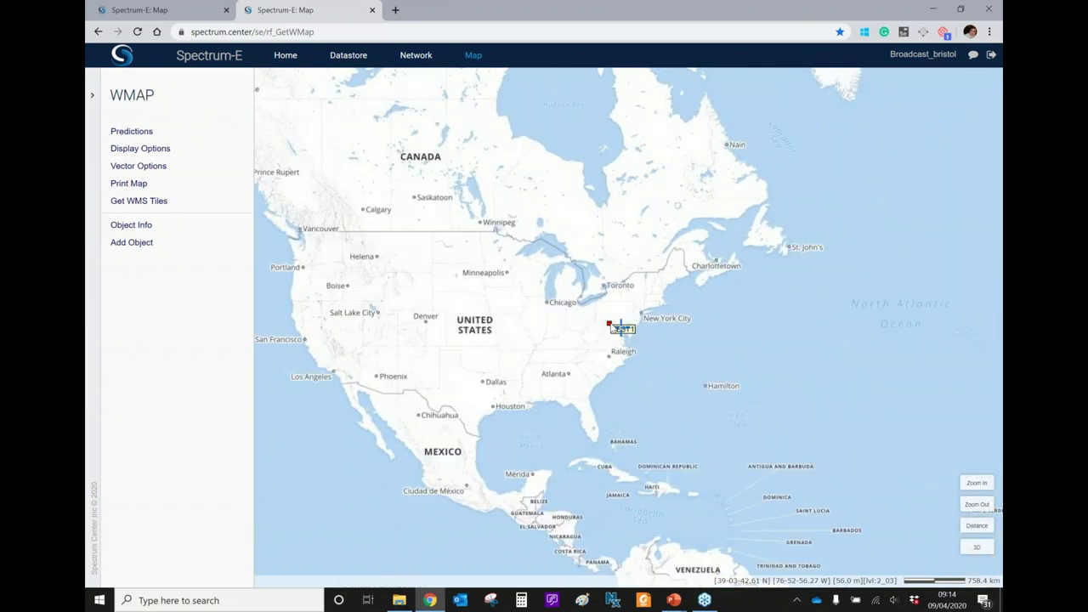
{"action": "scroll", "coordinate": [606, 330], "scroll_direction": "up", "scroll_amount": 2}
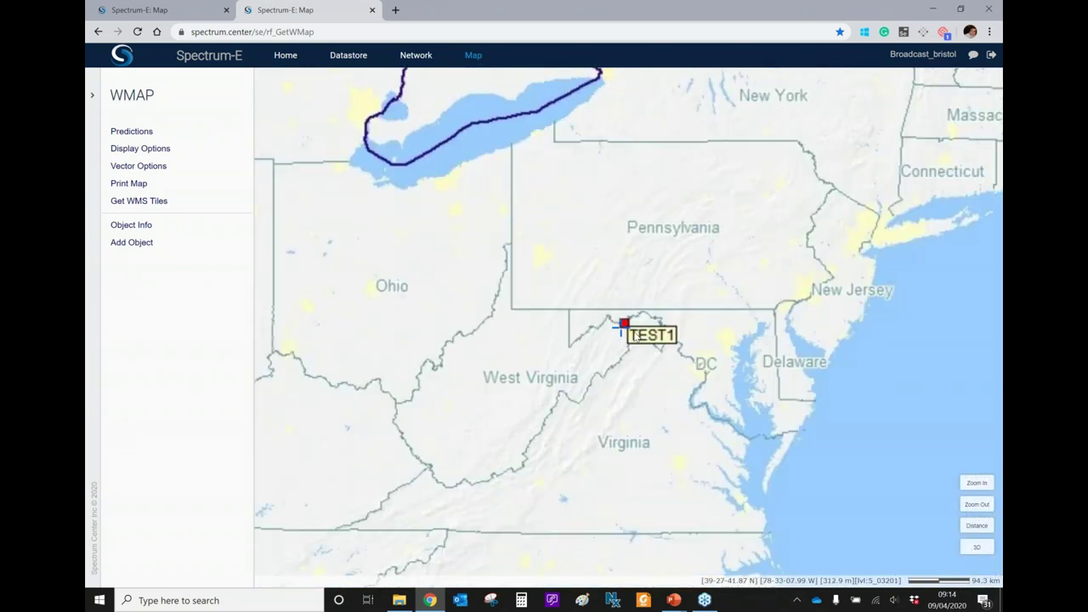
{"action": "scroll", "coordinate": [636, 336], "scroll_direction": "up", "scroll_amount": 1}
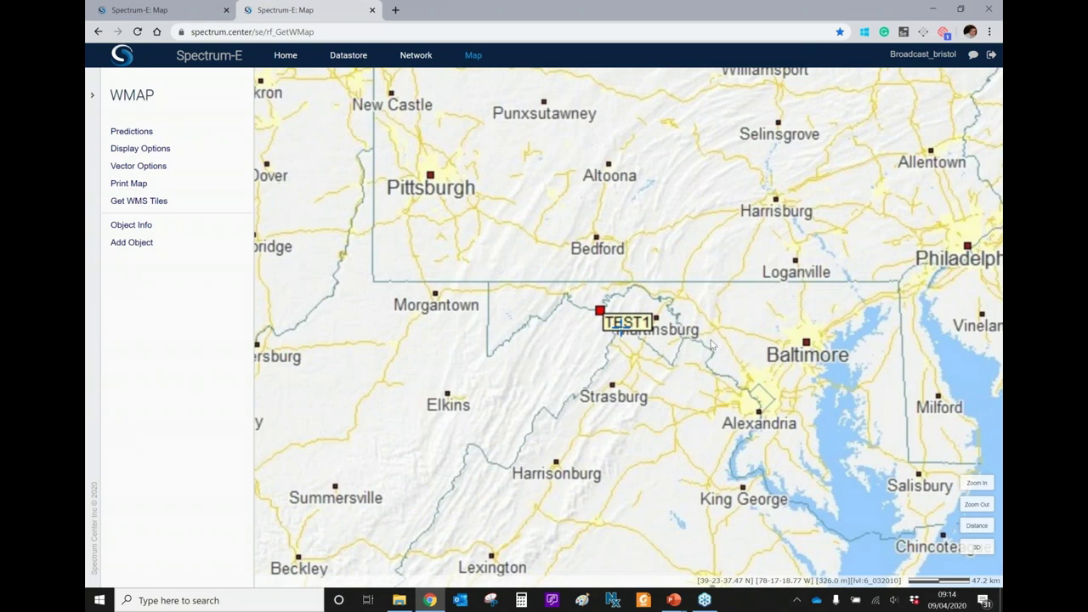
{"action": "mouse_move", "coordinate": [607, 325]}
{"action": "left_mouse_down"}
{"action": "mouse_move", "coordinate": [638, 345]}
{"action": "mouse_move", "coordinate": [630, 340]}
{"action": "left_mouse_up"}
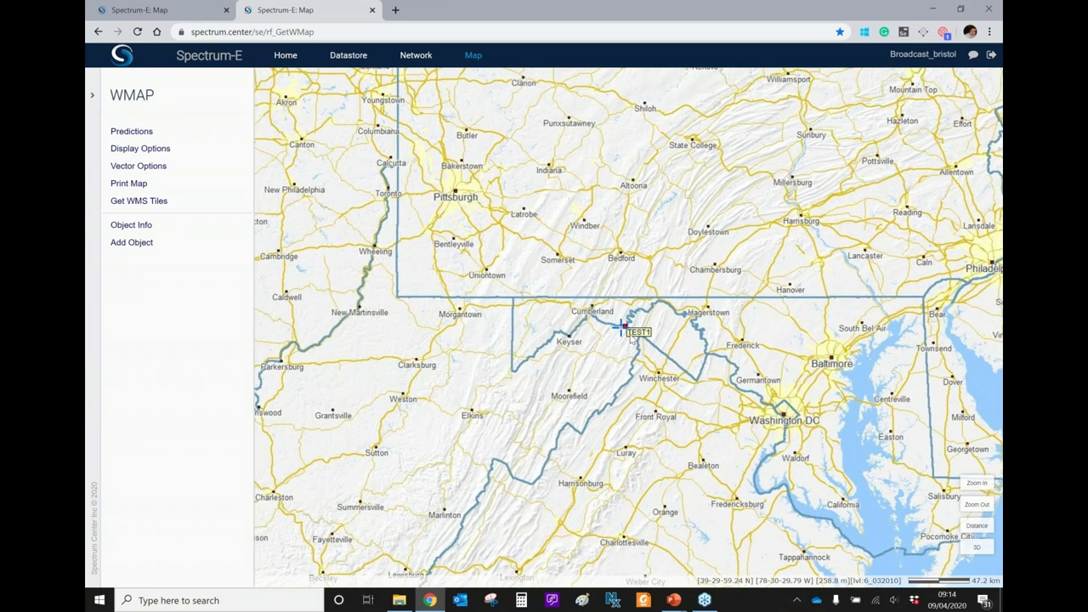
Select the TEST1 station in the network list and open the FCC ULS LM-Priv assignments import for it.
{"action": "left_click", "coordinate": [417, 56]}
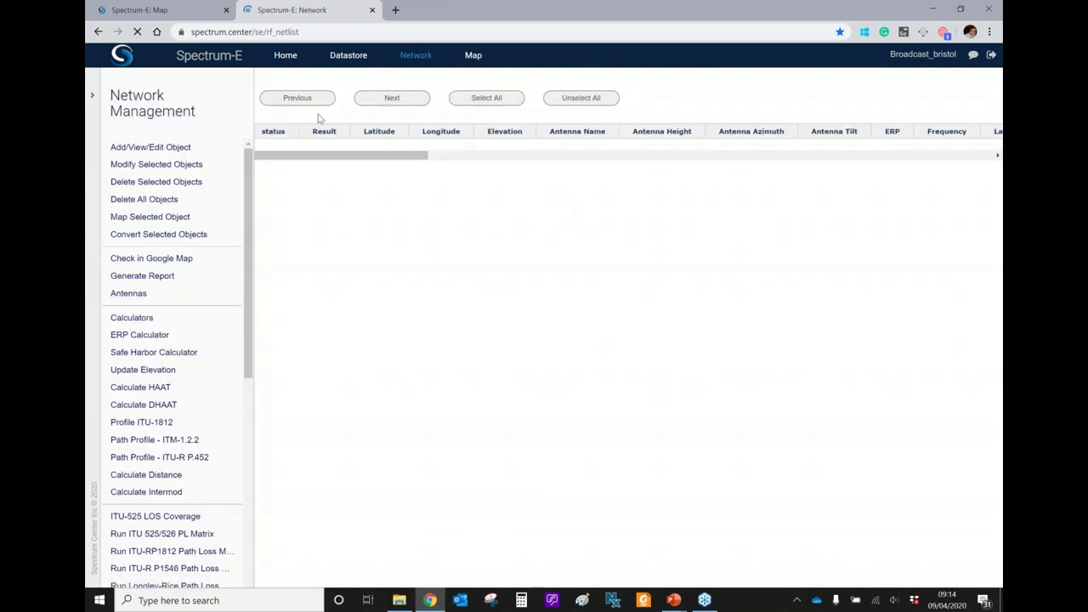
{"action": "left_click", "coordinate": [361, 97]}
{"action": "left_click", "coordinate": [338, 131]}
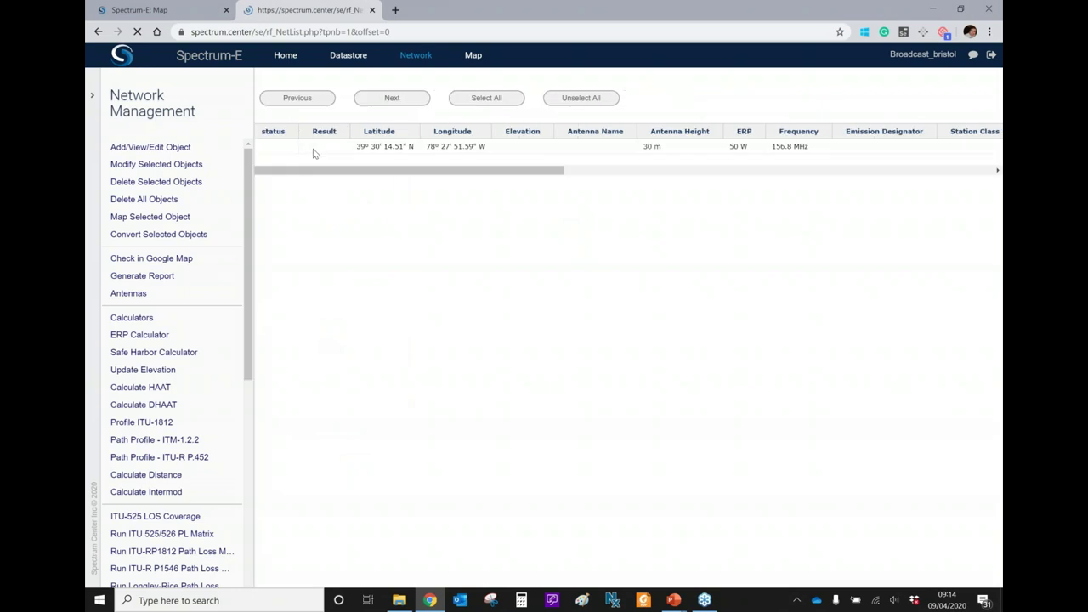
{"action": "left_click", "coordinate": [324, 148]}
{"action": "scroll", "coordinate": [197, 323], "scroll_direction": "down", "scroll_amount": 7}
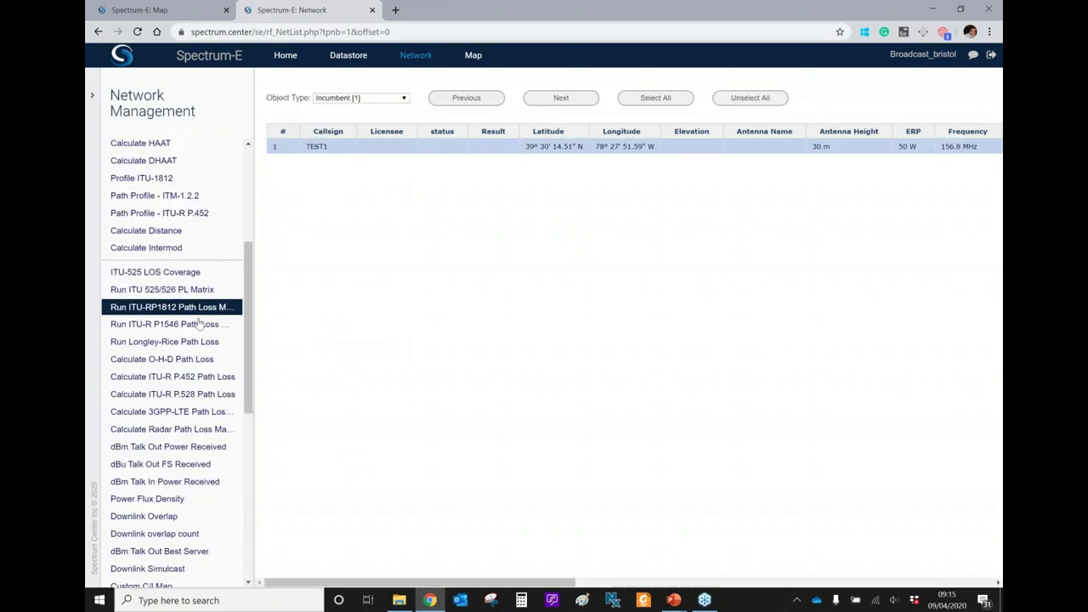
{"action": "scroll", "coordinate": [197, 331], "scroll_direction": "down", "scroll_amount": 1}
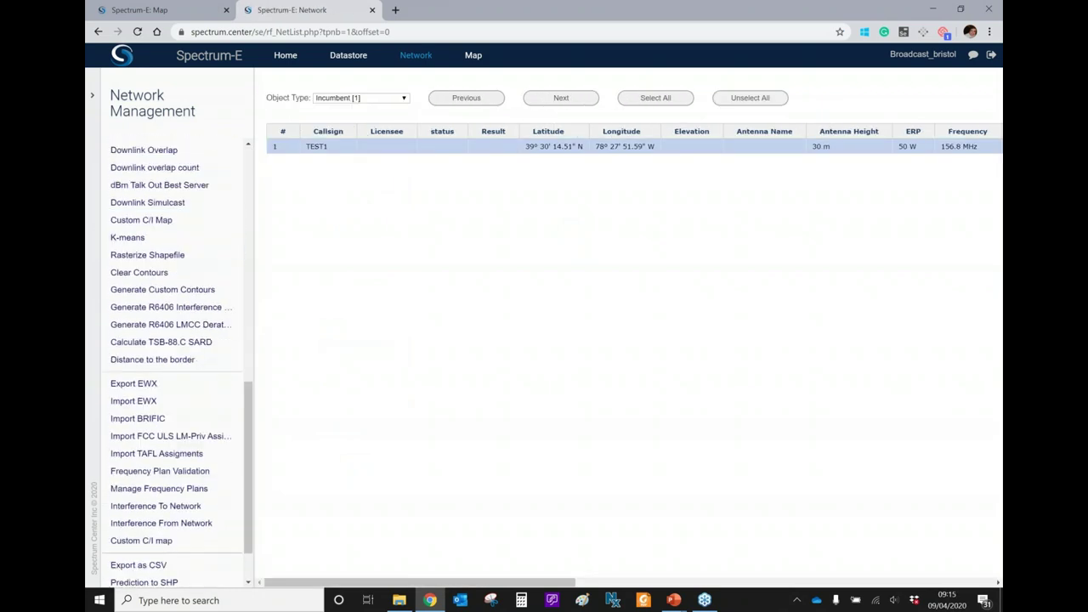
{"action": "left_click", "coordinate": [181, 440]}
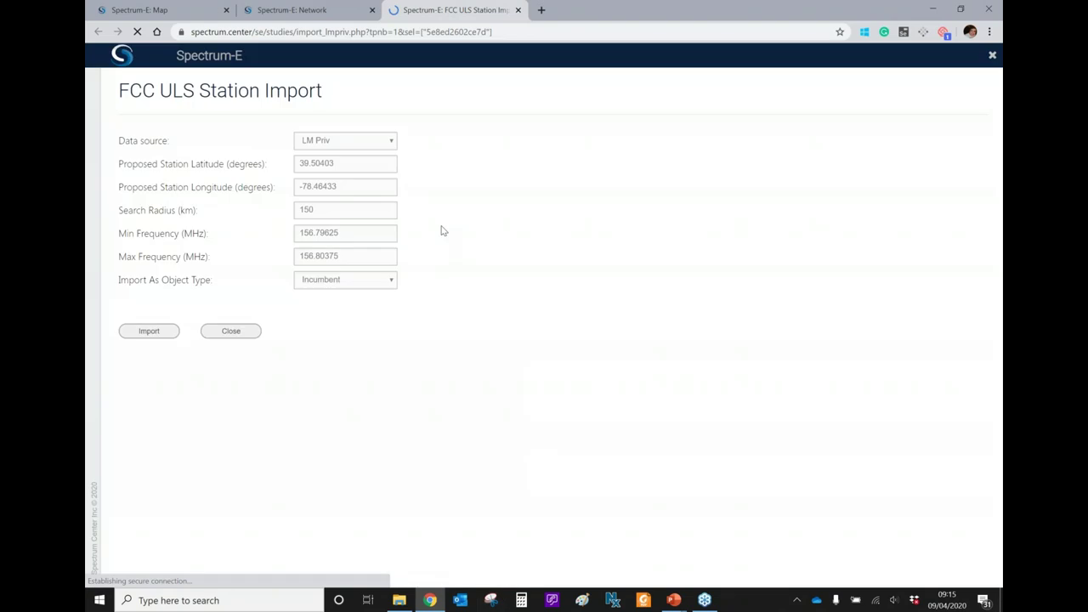
Import the LM Priv stations within a 200 km search radius and between 150 and 160 MHz as Incumbent objects.
{"action": "left_click", "coordinate": [345, 168]}
{"action": "left_click", "coordinate": [353, 188]}
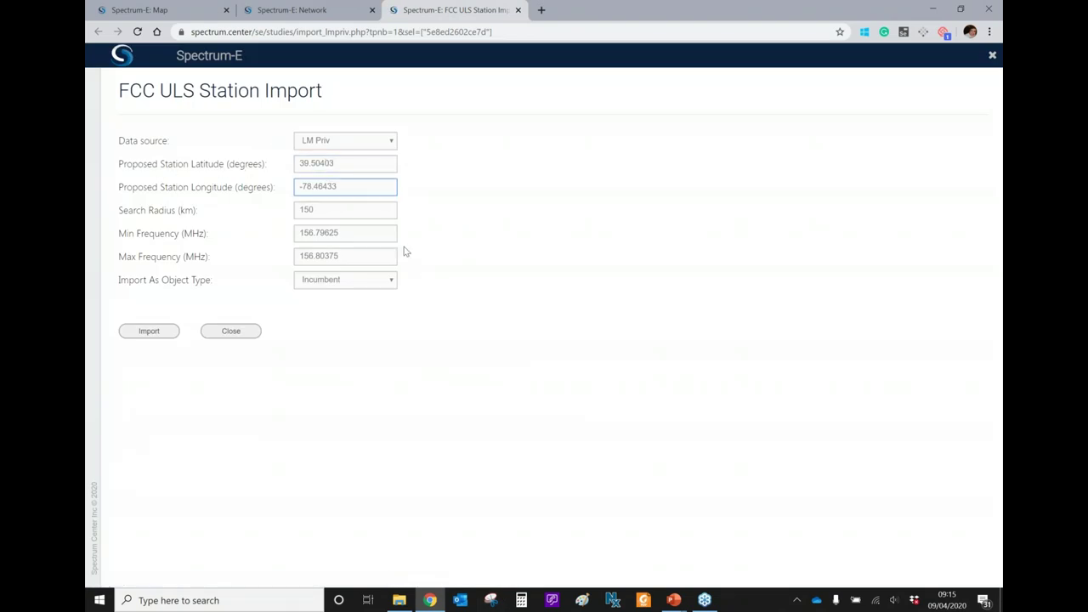
{"action": "left_click_drag", "start_coordinate": [323, 212], "coordinate": [275, 211]}
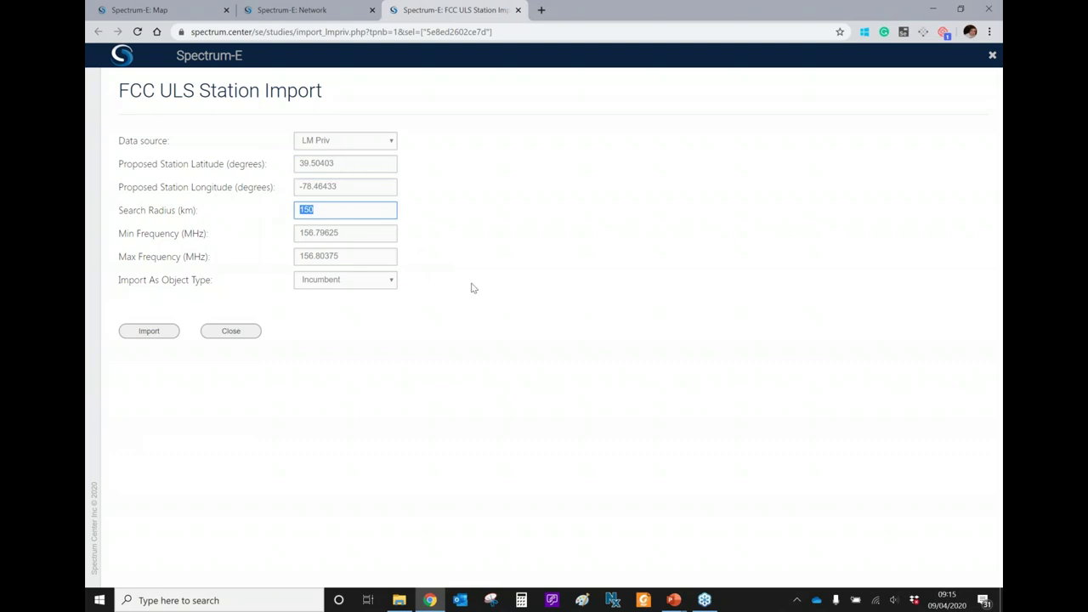
{"action": "type", "text": "200"}
{"action": "left_click_drag", "start_coordinate": [359, 231], "coordinate": [250, 237]}
{"action": "type", "text": "150"}
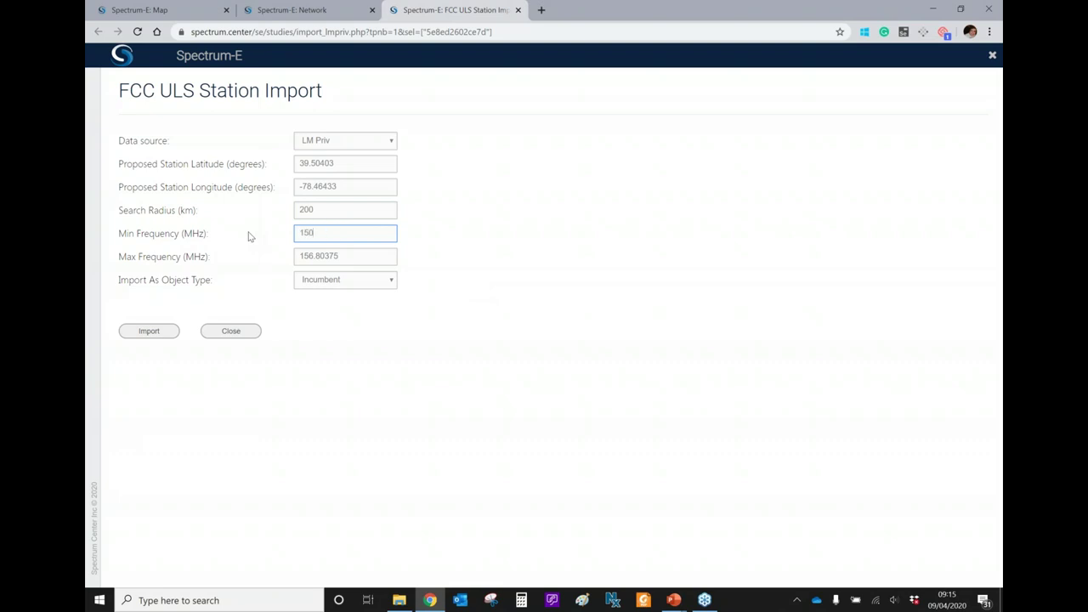
{"action": "left_click_drag", "start_coordinate": [341, 257], "coordinate": [299, 256]}
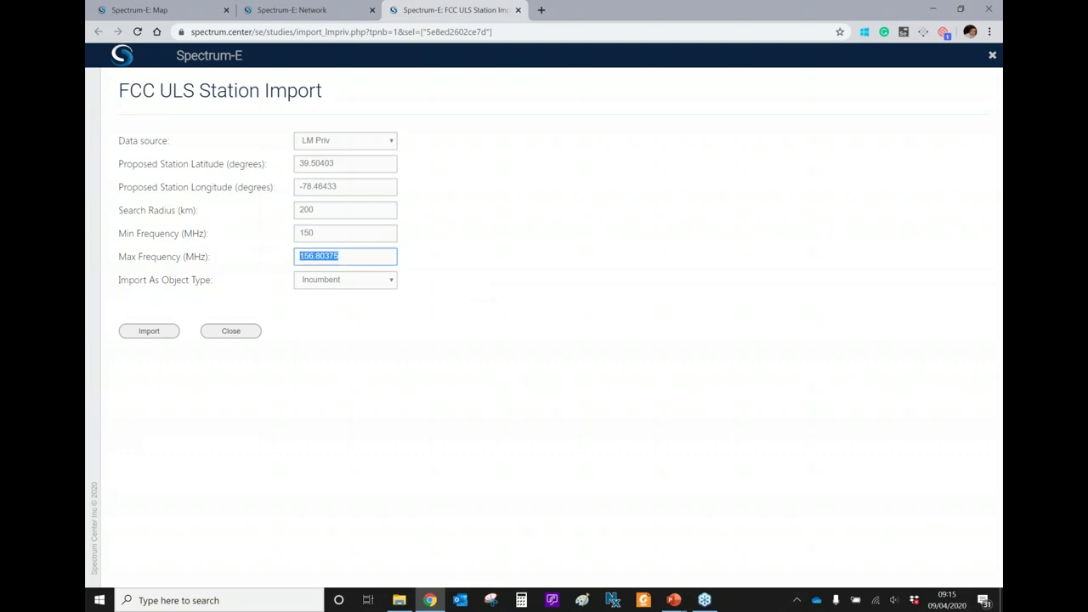
{"action": "type", "text": "160"}
{"action": "left_click", "coordinate": [157, 339]}
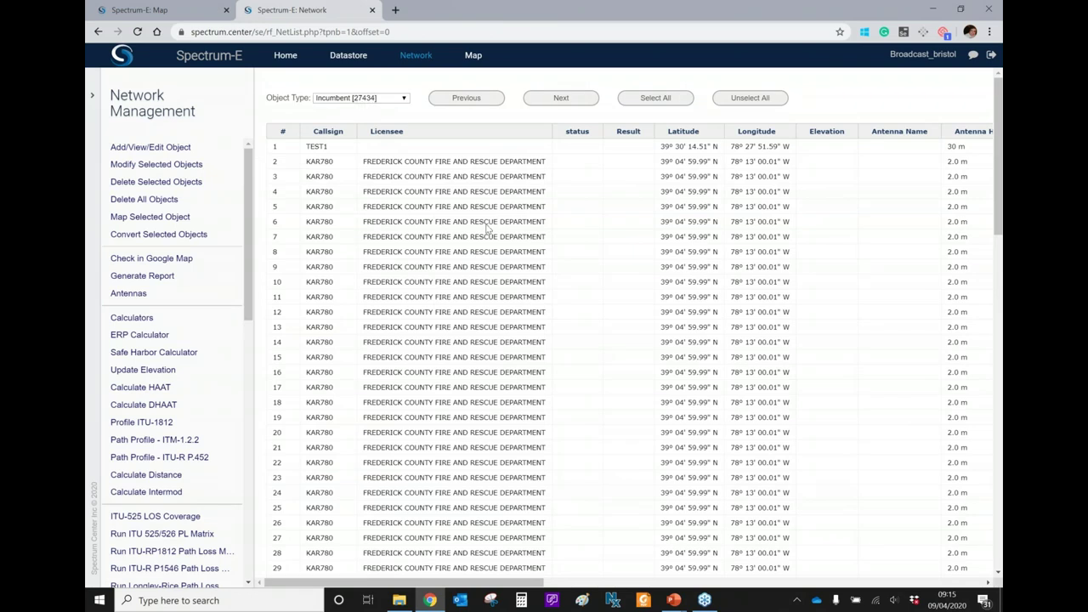
Review the imported incumbent records, including their coordinates, antenna height, ERP, frequency and emission designator.
{"action": "left_click", "coordinate": [534, 257]}
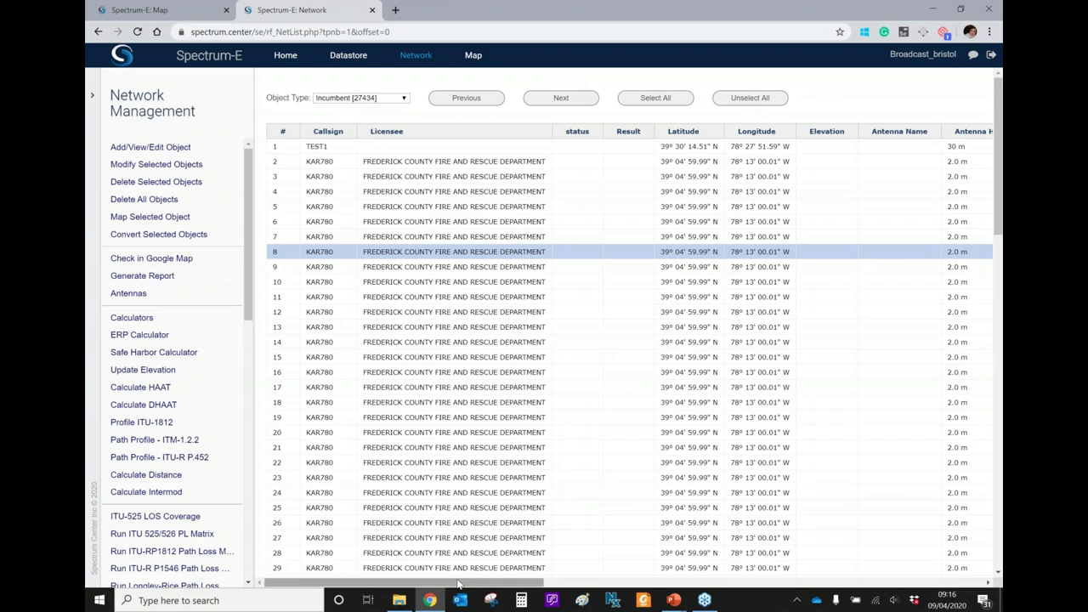
{"action": "left_click_drag", "start_coordinate": [488, 584], "coordinate": [629, 581]}
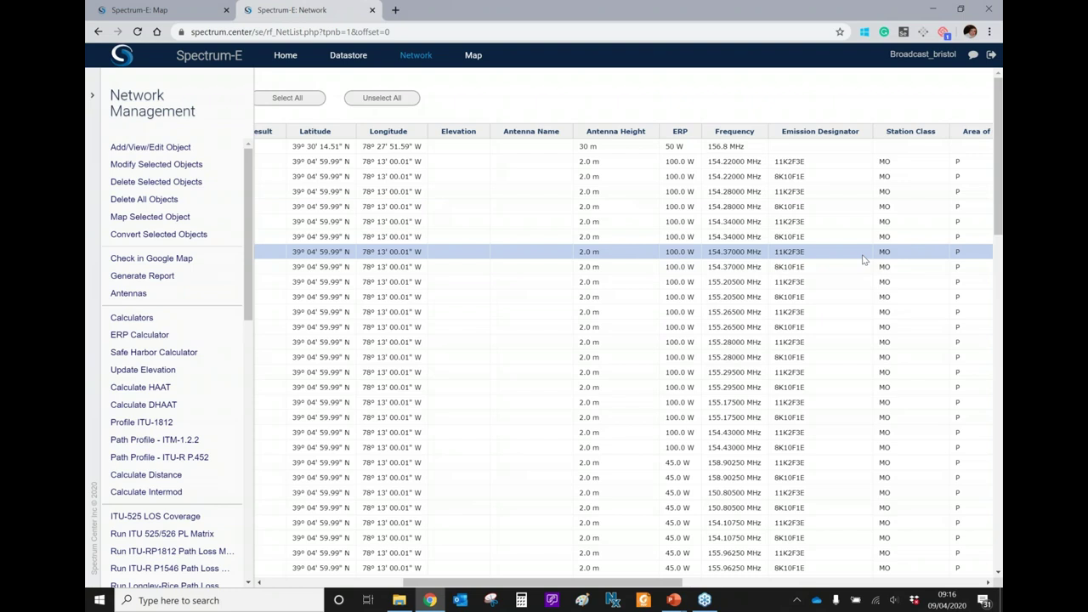
{"action": "left_click_drag", "start_coordinate": [491, 582], "coordinate": [463, 326]}
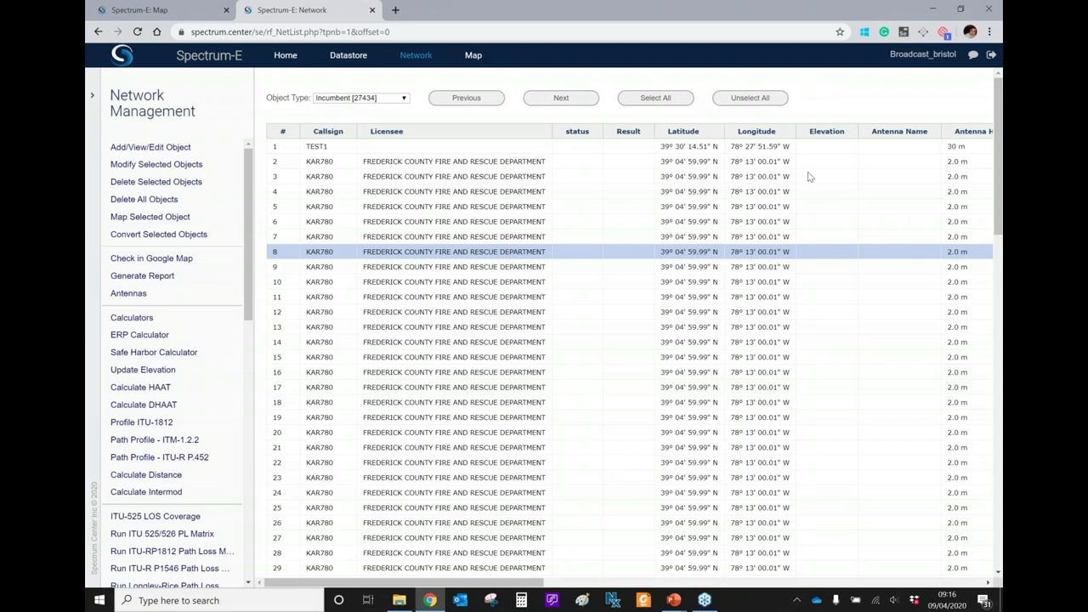
Show the imported stations on the map, examine their overall extent and bring Europe into view.
{"action": "left_click", "coordinate": [474, 55]}
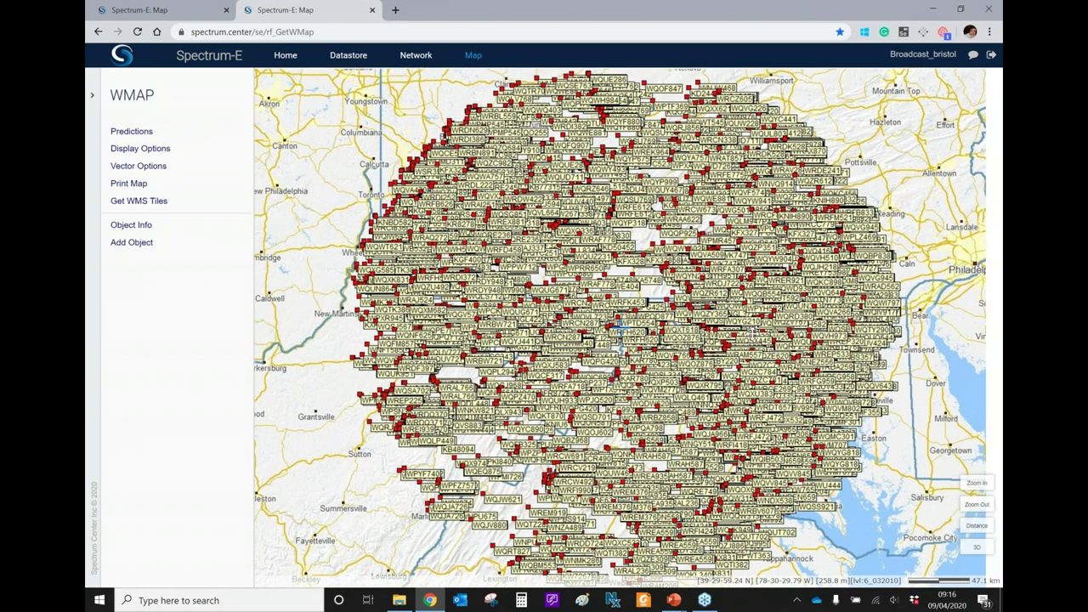
{"action": "scroll", "coordinate": [798, 429], "scroll_direction": "down", "scroll_amount": 1}
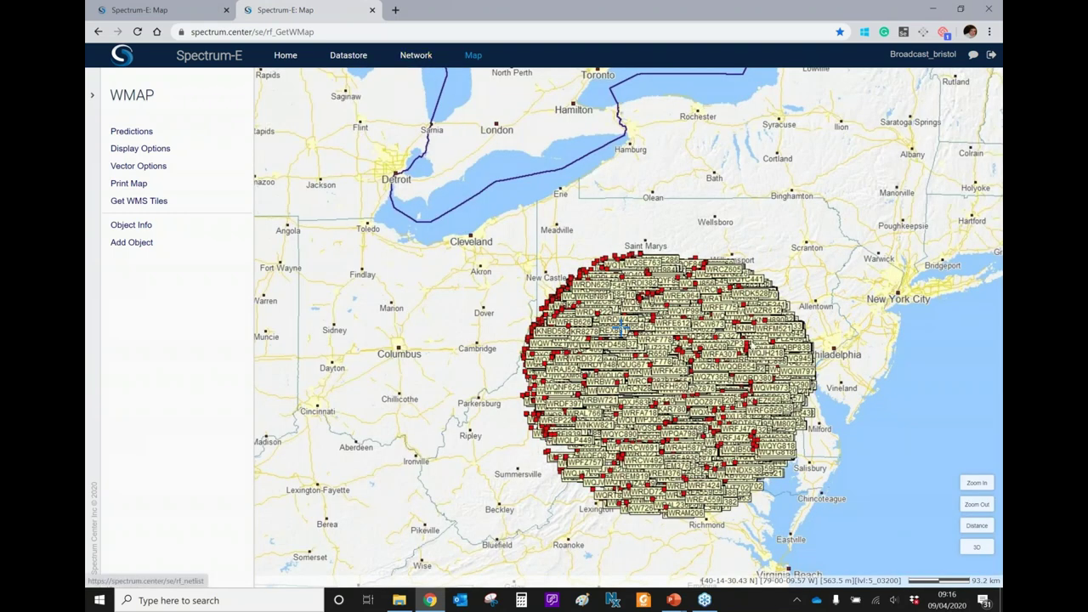
{"action": "scroll", "coordinate": [749, 345], "scroll_direction": "down", "scroll_amount": 4}
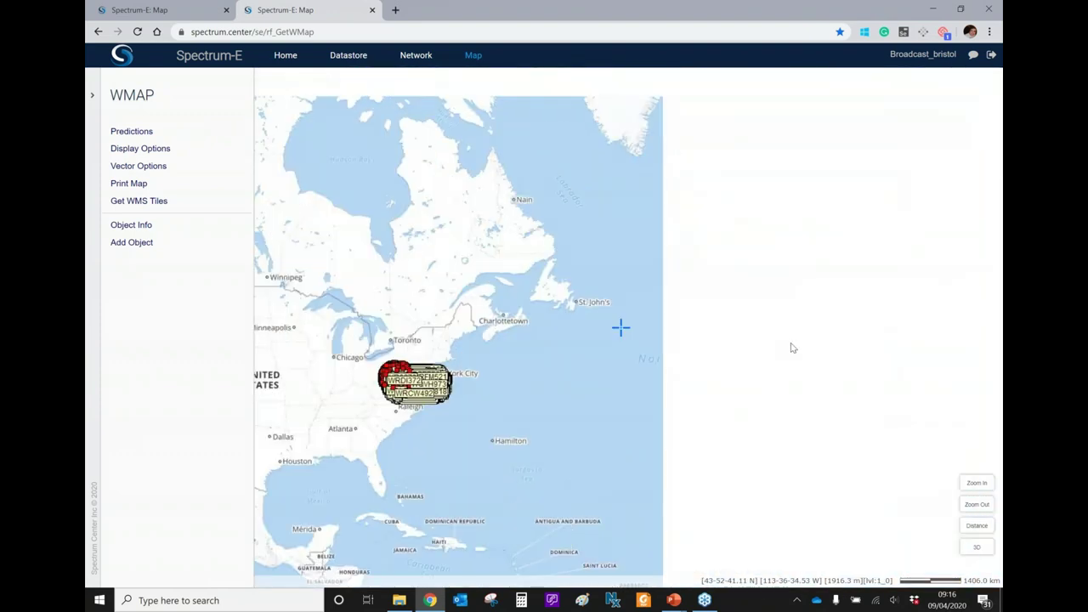
{"action": "left_click_drag", "start_coordinate": [675, 340], "coordinate": [631, 352]}
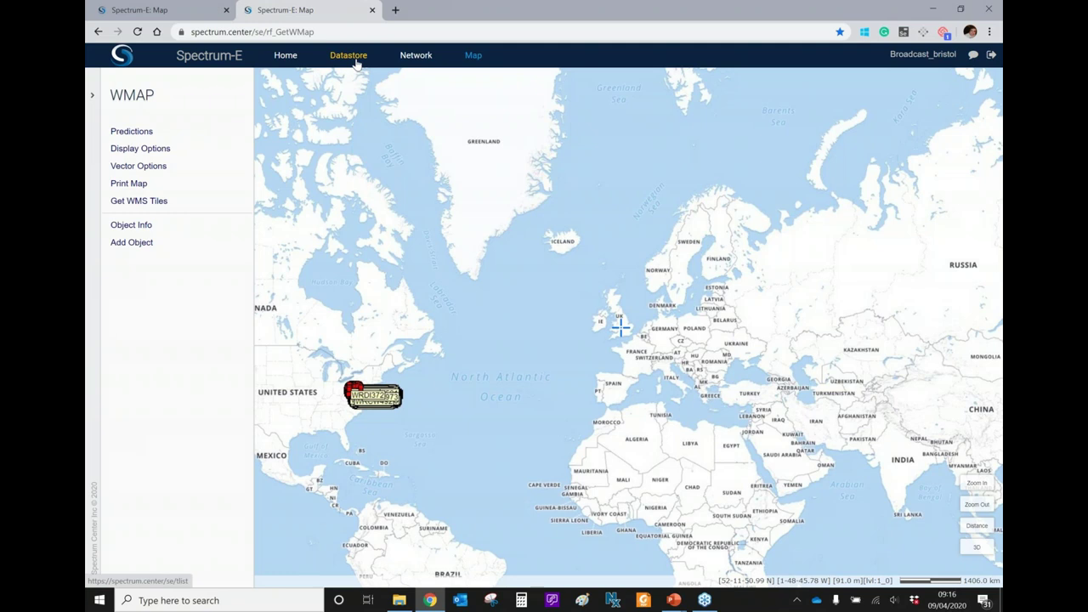
Open the Datastore and review the FMTV records of the ITU-BR International Frequency Information Circular.
{"action": "left_click", "coordinate": [357, 61]}
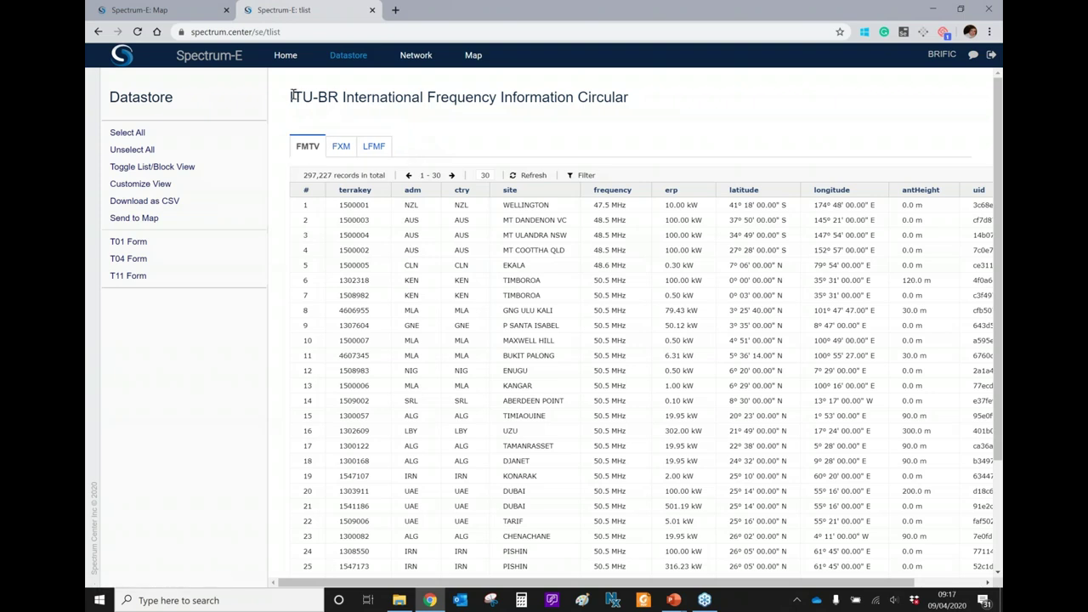
{"action": "left_click_drag", "start_coordinate": [292, 96], "coordinate": [431, 96]}
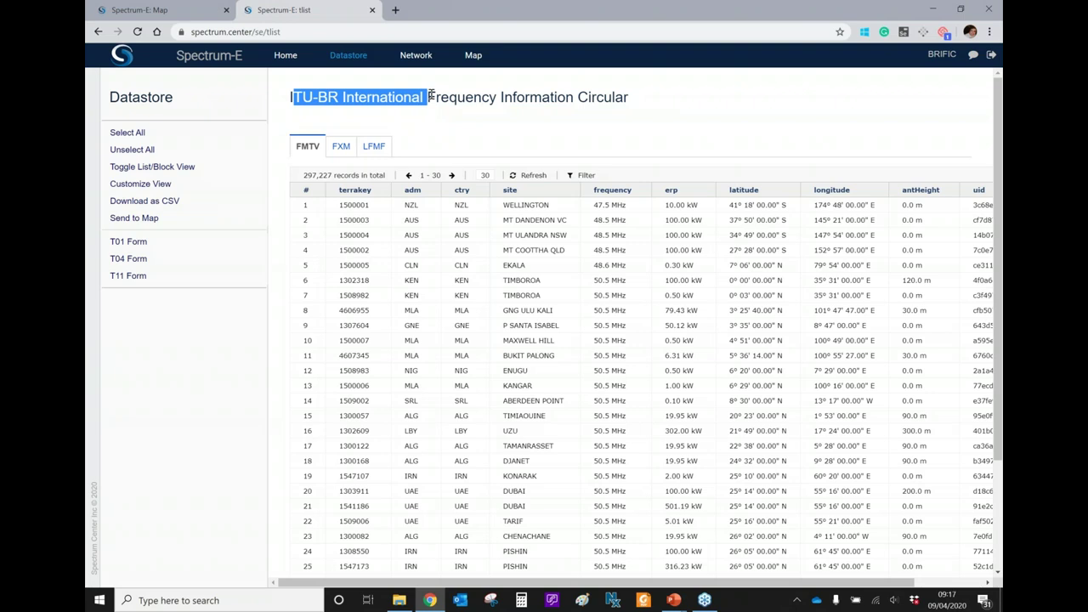
{"action": "left_click", "coordinate": [429, 97]}
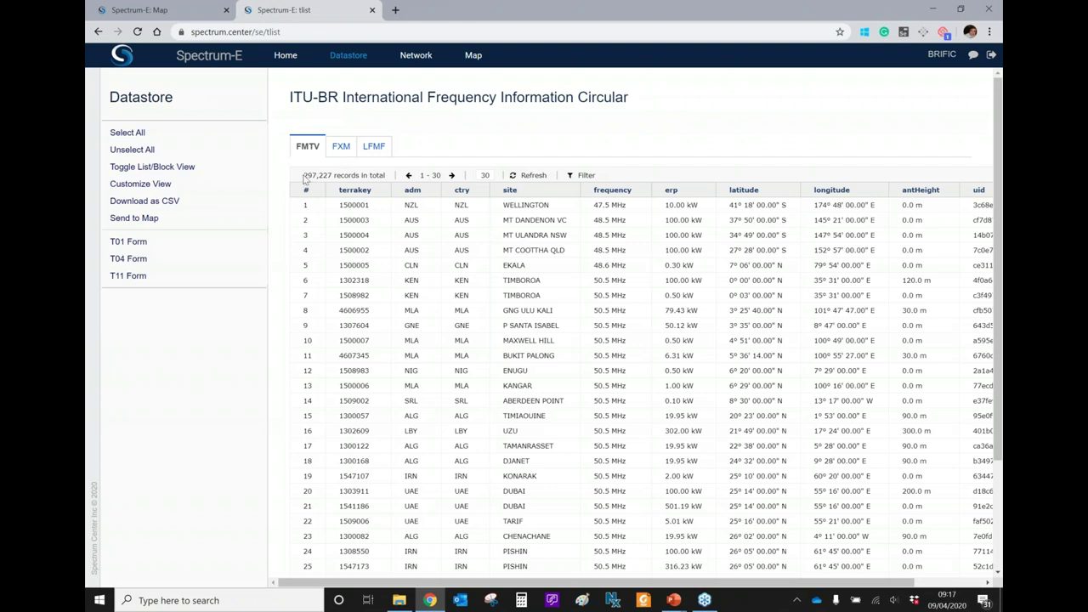
{"action": "left_click_drag", "start_coordinate": [305, 177], "coordinate": [339, 176]}
{"action": "left_click", "coordinate": [392, 164]}
Filter the FMTV records to a 150 km radius around latitude 51.47 and longitude -2.57.
{"action": "left_click", "coordinate": [586, 176]}
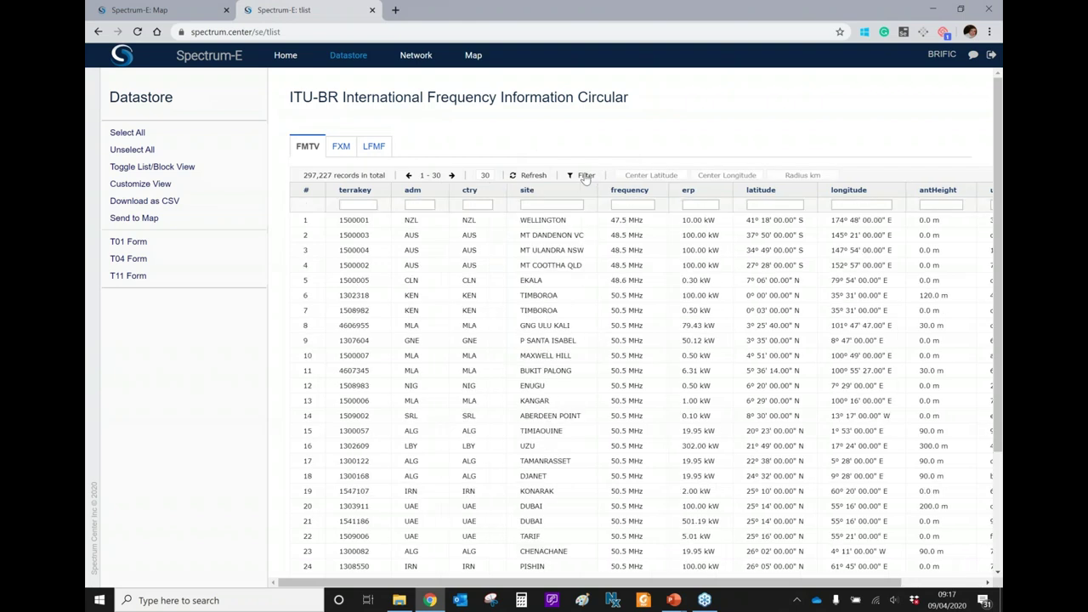
{"action": "left_click", "coordinate": [654, 175]}
{"action": "type", "text": "51"}
{"action": "type", "text": ".5"}
{"action": "type", "text": "-"}
{"action": "type", "text": "2.57"}
{"action": "left_click", "coordinate": [796, 175]}
{"action": "type", "text": "150"}
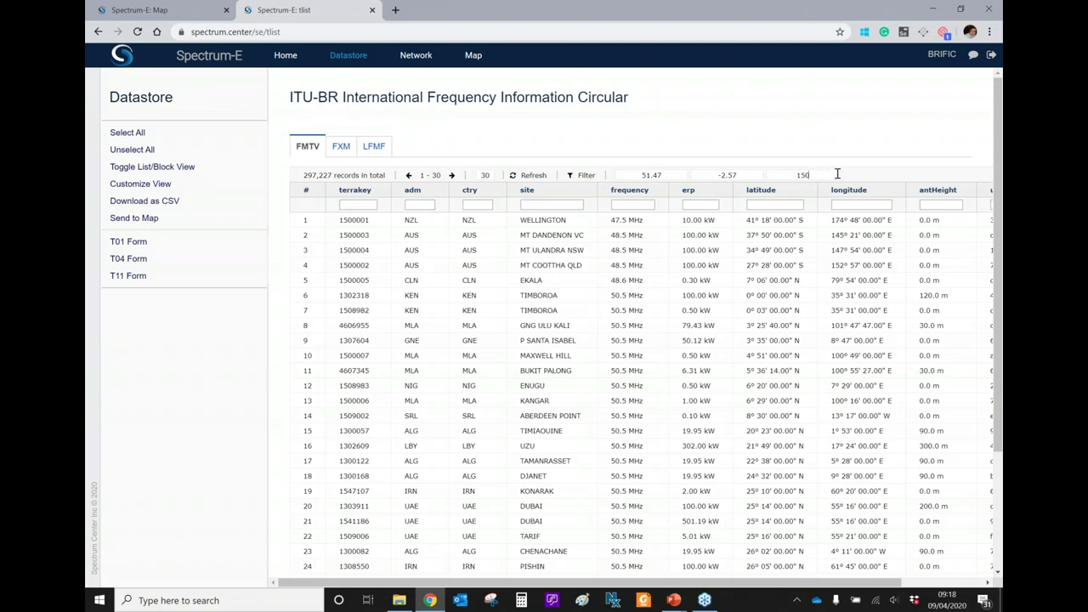
{"action": "key", "text": "Return"}
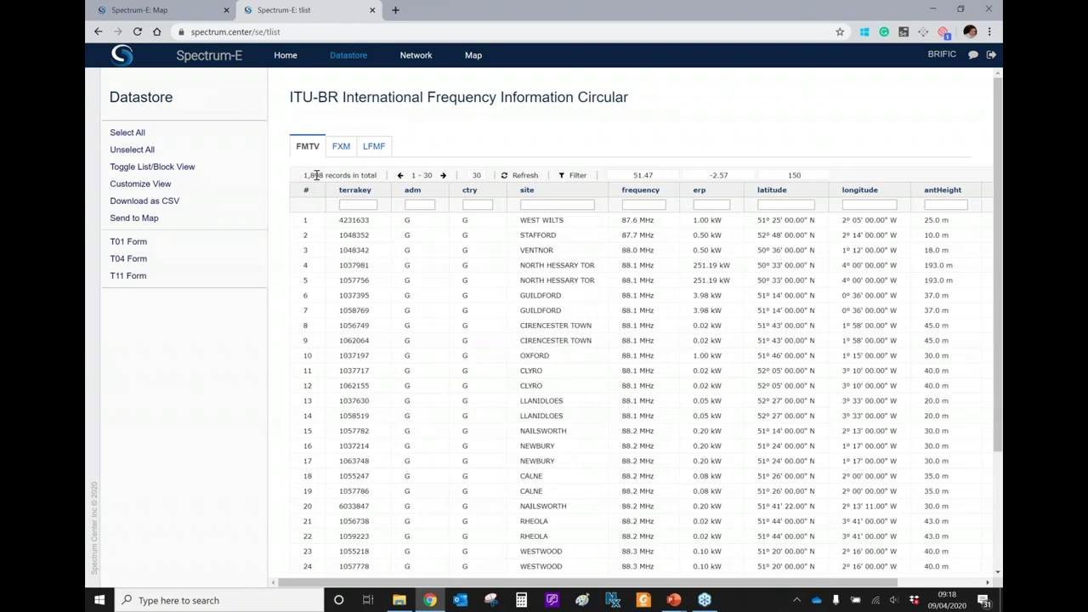
{"action": "left_click_drag", "start_coordinate": [324, 175], "coordinate": [302, 177]}
{"action": "left_click", "coordinate": [516, 154]}
Restrict the filtered records to the frequency range [470|862] and check the record count.
{"action": "left_click", "coordinate": [649, 204]}
{"action": "type", "text": "[470,862"}
{"action": "key", "text": "Return"}
{"action": "double_click", "coordinate": [309, 175]}
{"action": "left_click", "coordinate": [614, 136]}
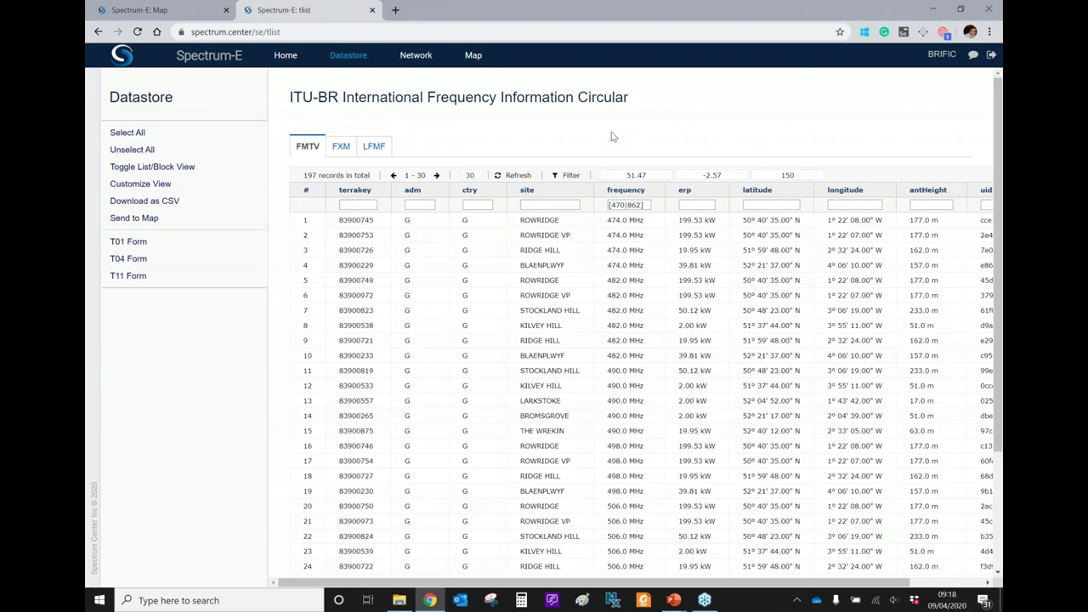
Set the frequency filter of the FMTV records to 578.
{"action": "left_click", "coordinate": [646, 205]}
{"action": "type", "text": "538"}
{"action": "key", "text": "Return"}
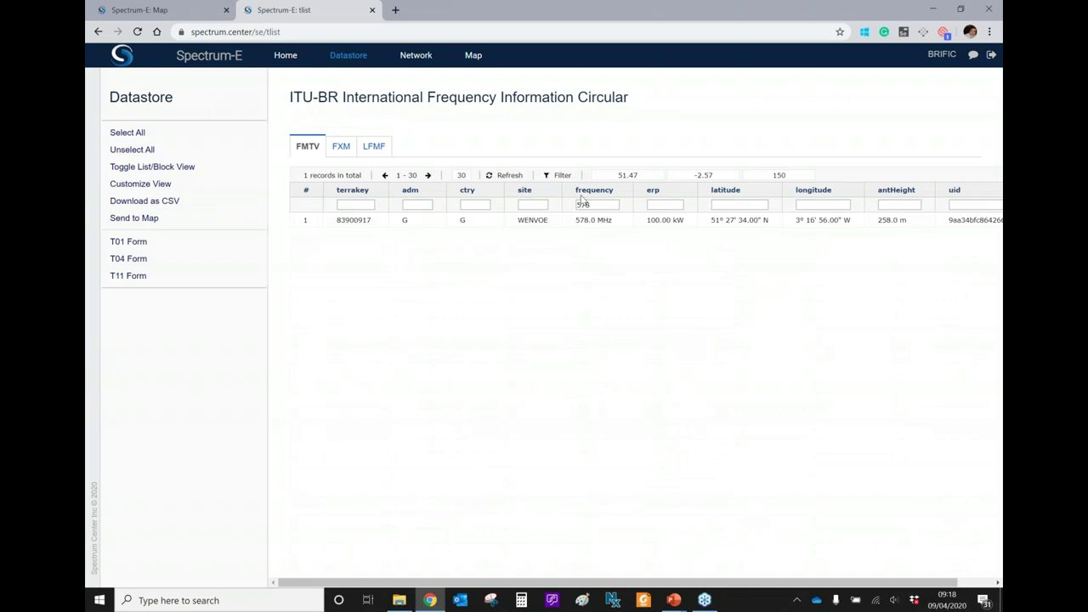
Send the WENVOE transmitter record to the map as a Tx/Rx Radio.
{"action": "left_click", "coordinate": [388, 221]}
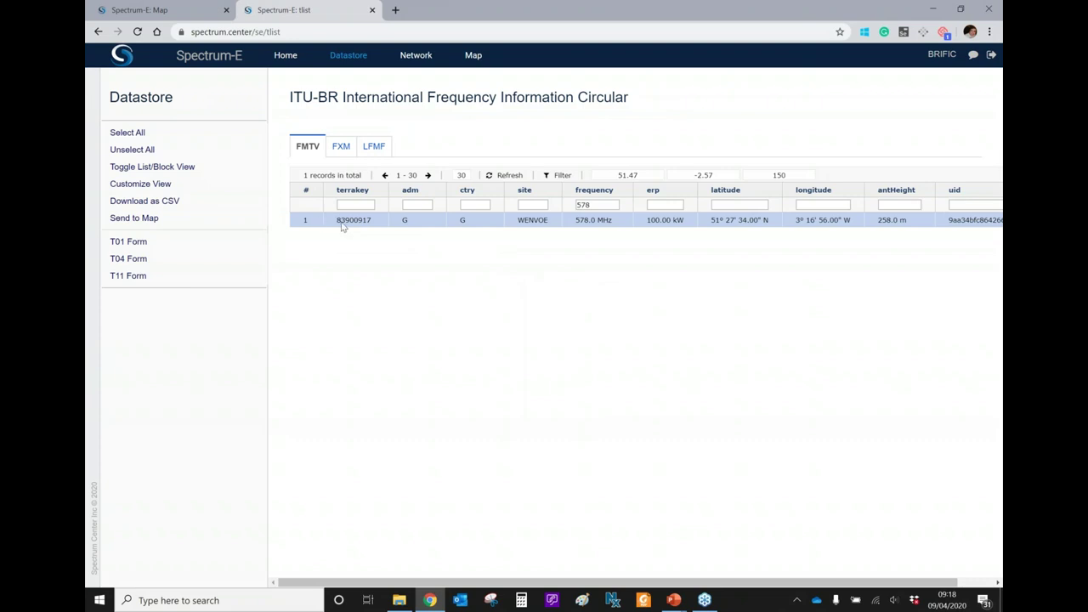
{"action": "left_click", "coordinate": [153, 219]}
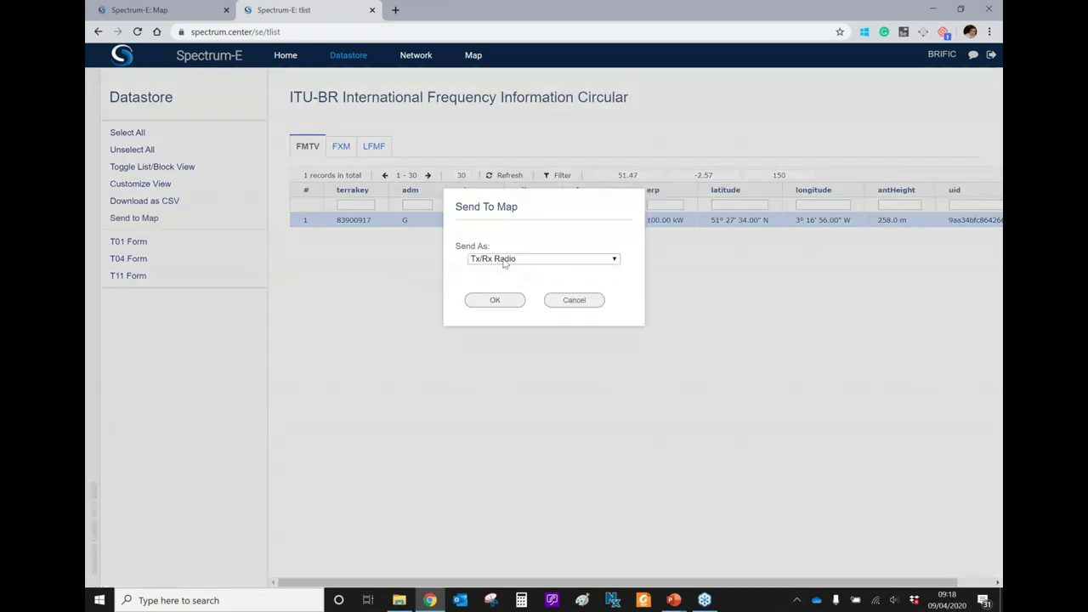
{"action": "left_click", "coordinate": [497, 302]}
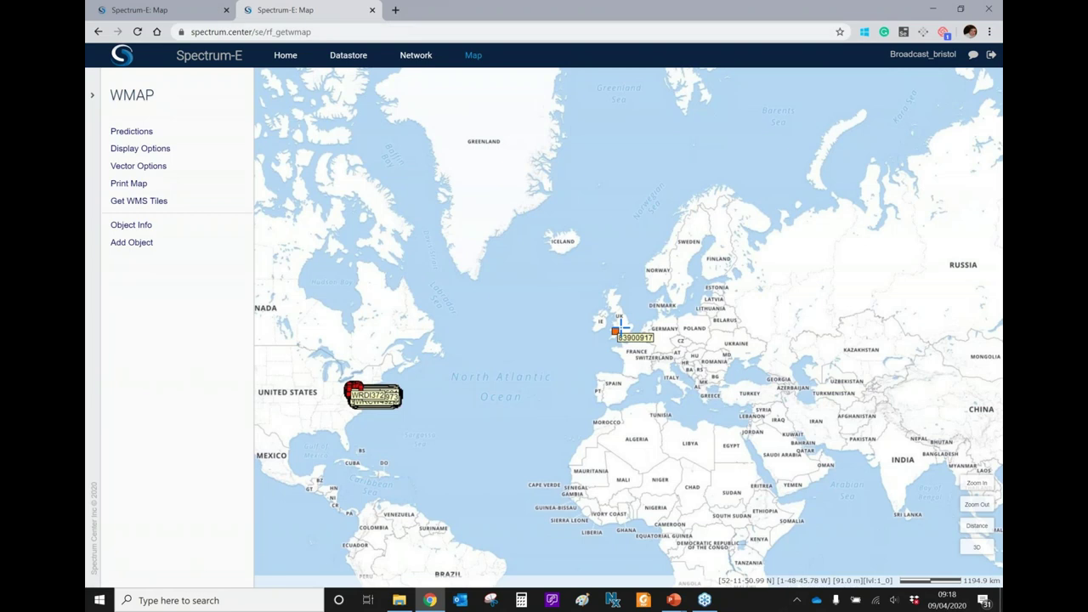
Locate the 83900917 Tx/Rx Radio from the network's object list on the map, along with the neighbouring Bristol area.
{"action": "left_click", "coordinate": [416, 58]}
{"action": "left_click", "coordinate": [399, 98]}
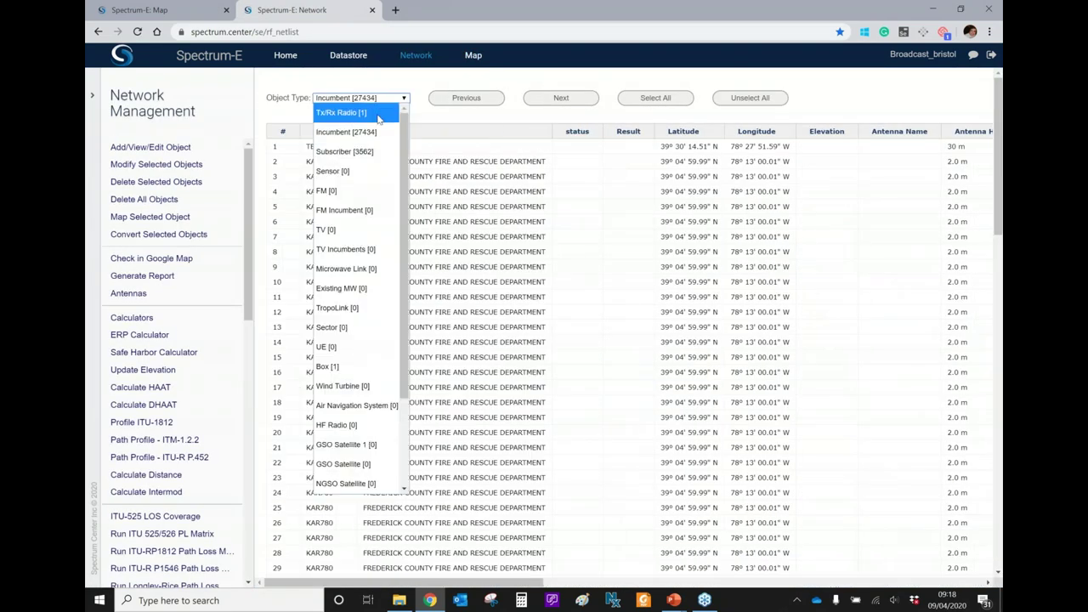
{"action": "left_click", "coordinate": [340, 108]}
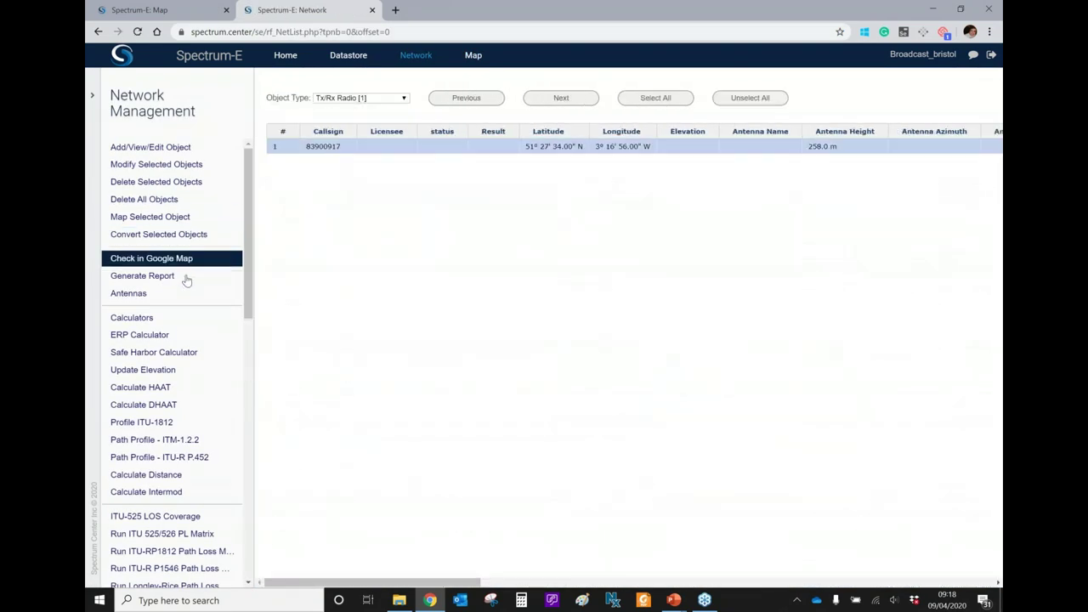
{"action": "left_click", "coordinate": [148, 219]}
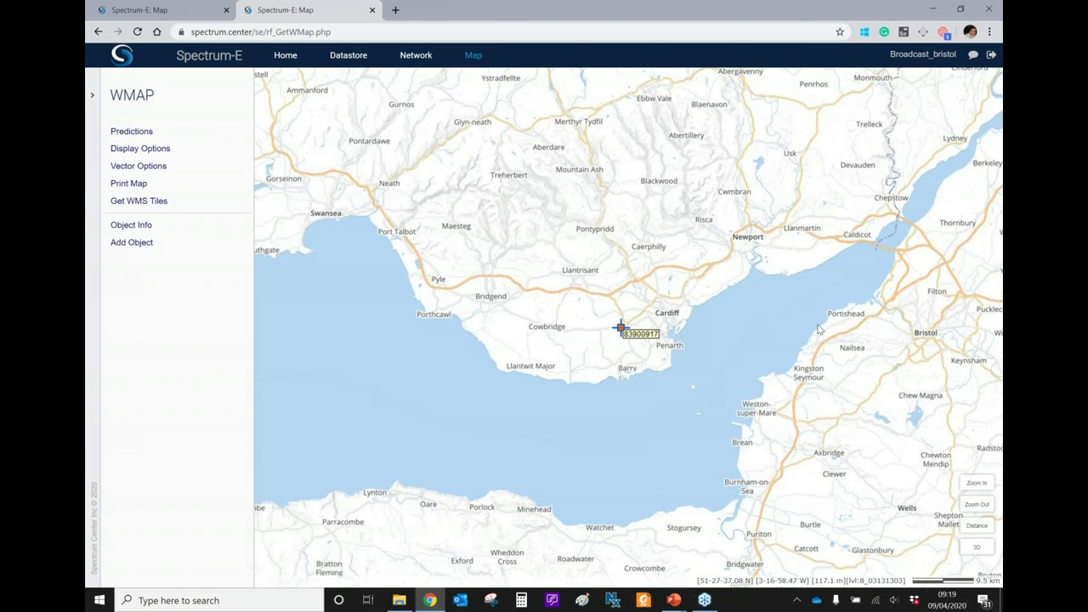
{"action": "left_click_drag", "start_coordinate": [819, 329], "coordinate": [578, 319]}
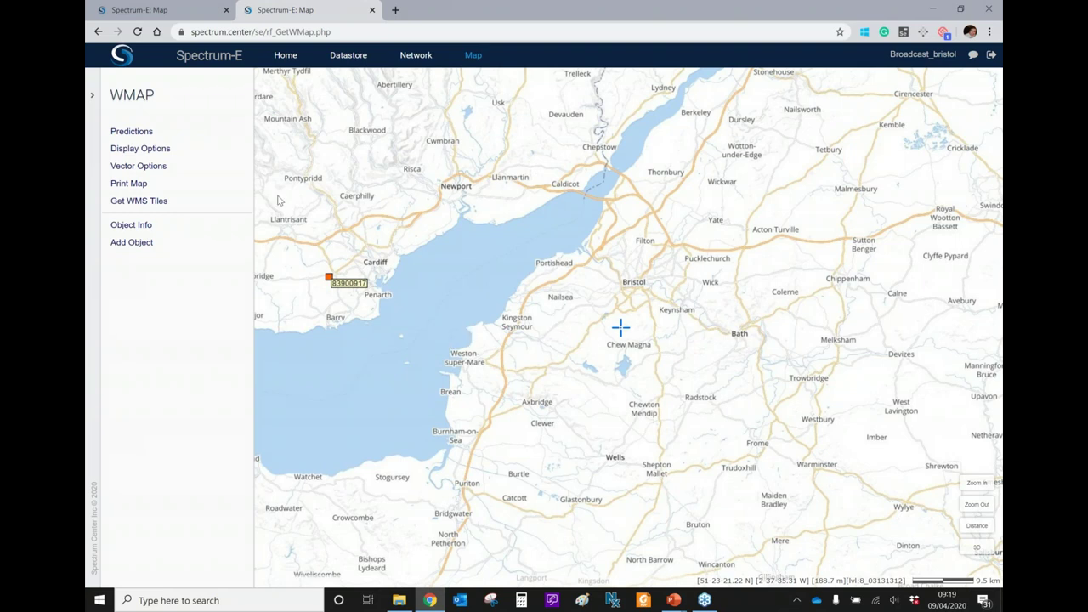
Display the BristolPopPoints 4326.shp and Bristol Bounadary.shp vector layers on the map.
{"action": "left_click", "coordinate": [169, 169]}
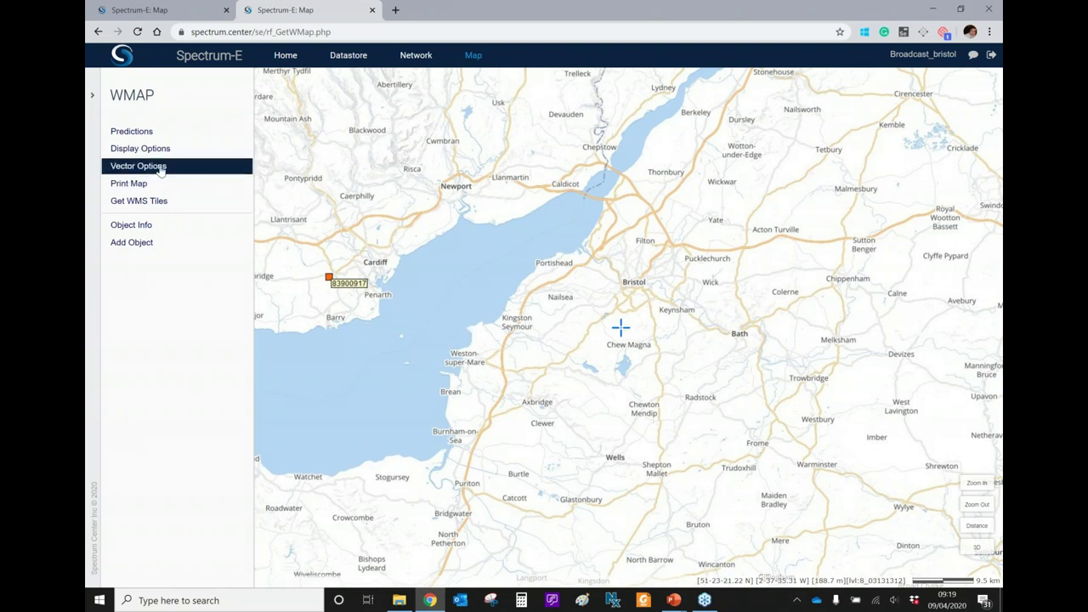
{"action": "scroll", "coordinate": [274, 339], "scroll_direction": "down", "scroll_amount": 3}
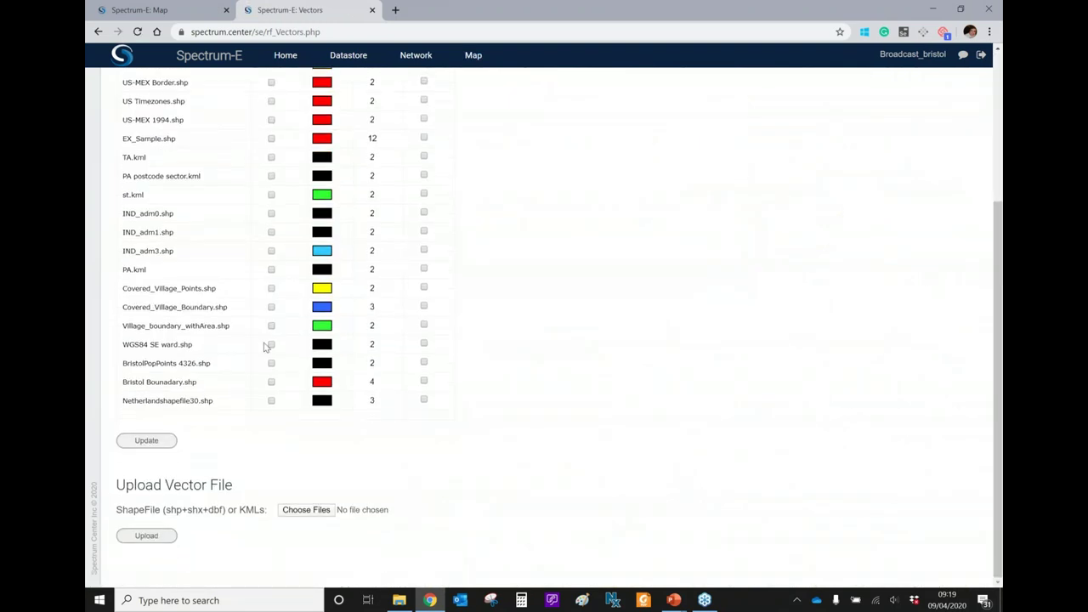
{"action": "left_click", "coordinate": [271, 382]}
{"action": "left_click_drag", "start_coordinate": [126, 486], "coordinate": [240, 489]}
{"action": "left_click", "coordinate": [272, 364]}
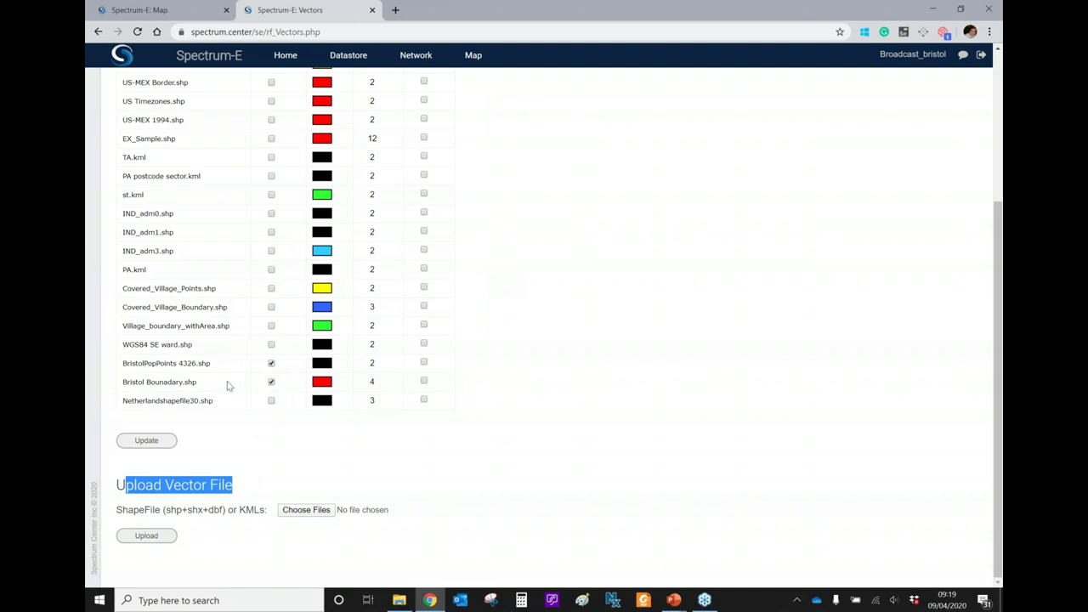
{"action": "left_click", "coordinate": [154, 446]}
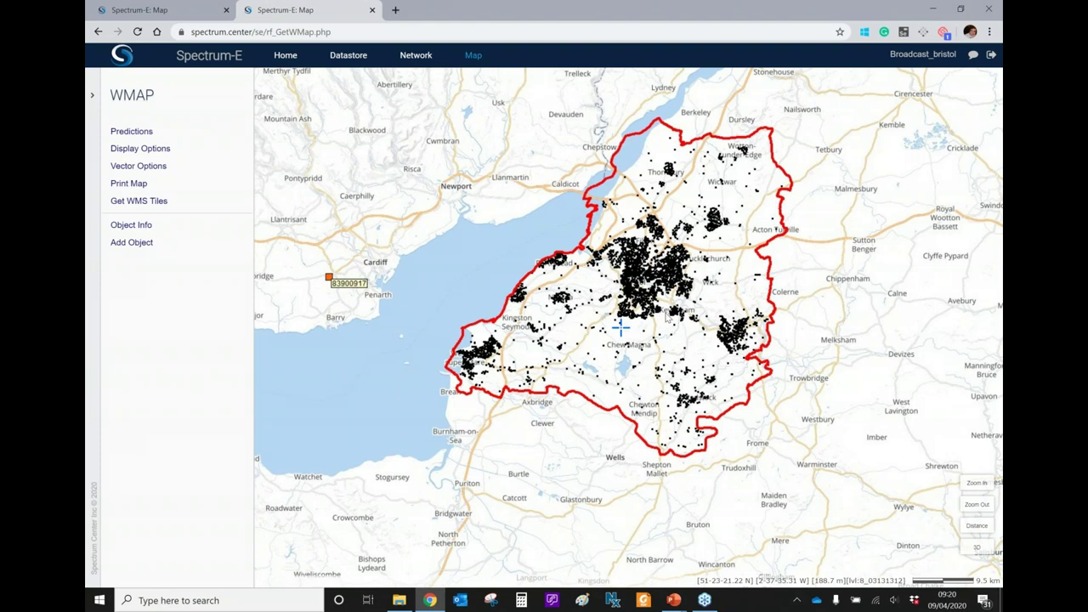
{"action": "left_click_drag", "start_coordinate": [664, 315], "coordinate": [625, 340]}
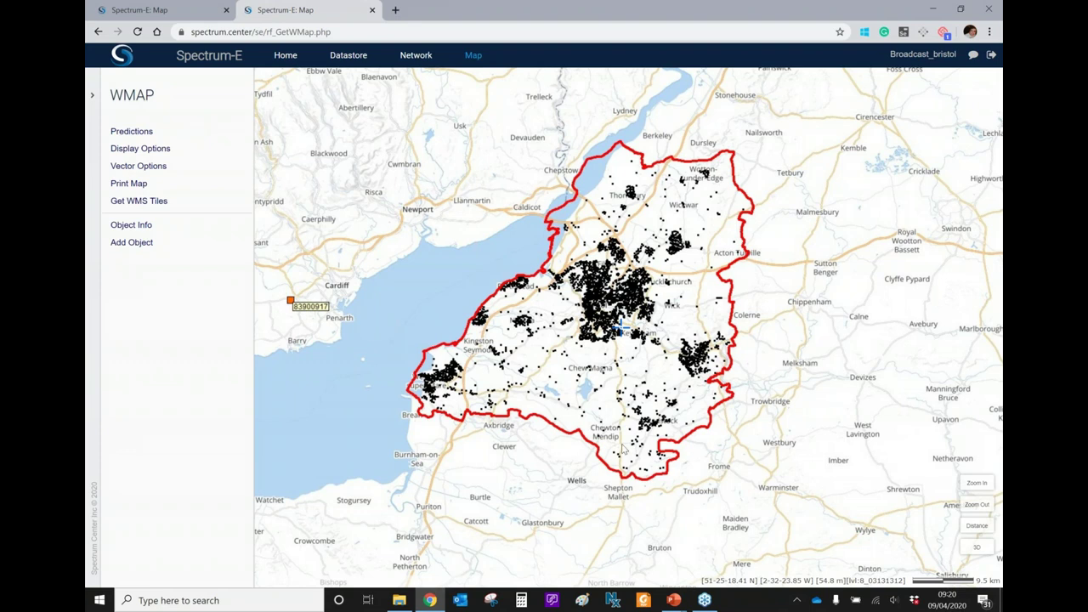
Import TxRx_Radio_Broadcast_bristol.csv into the network as Tx/Rx Radio objects.
{"action": "left_click", "coordinate": [935, 57]}
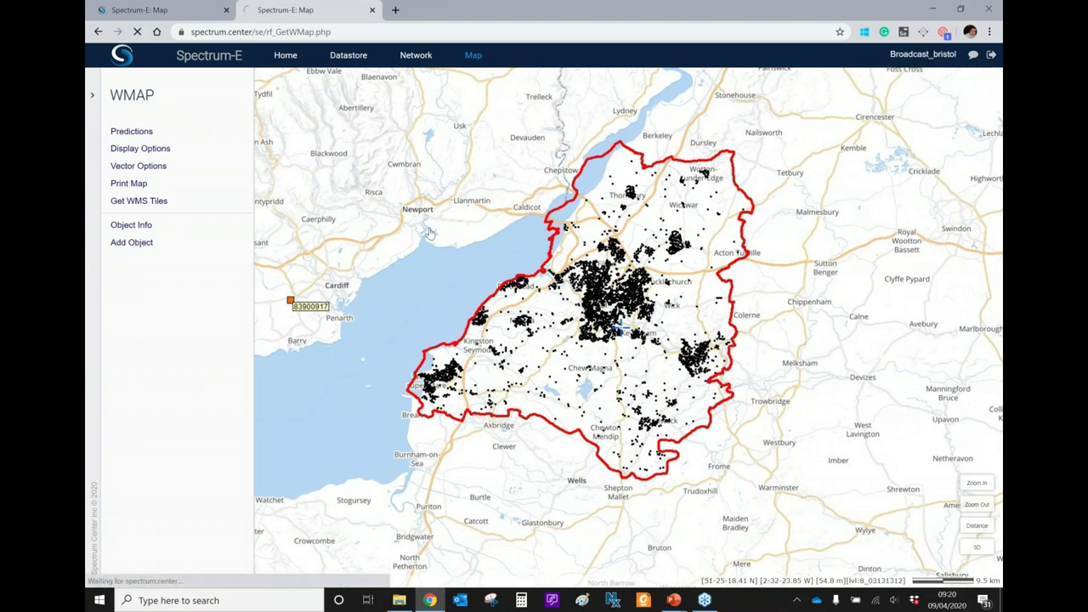
{"action": "scroll", "coordinate": [592, 297], "scroll_direction": "down", "scroll_amount": 4}
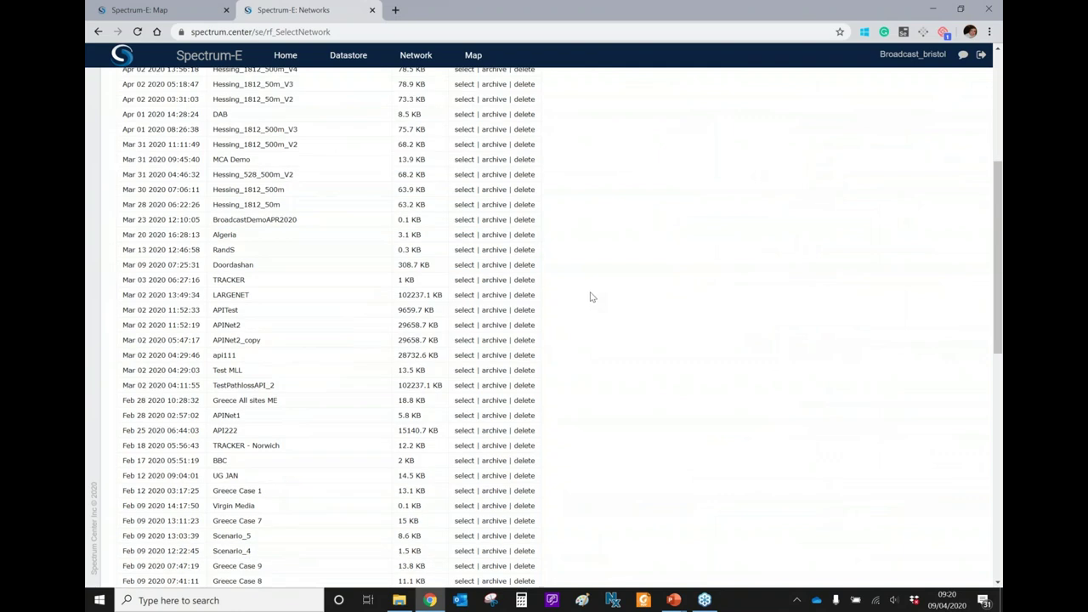
{"action": "scroll", "coordinate": [592, 297], "scroll_direction": "down", "scroll_amount": 15}
{"action": "left_click_drag", "start_coordinate": [149, 460], "coordinate": [266, 460]}
{"action": "left_click", "coordinate": [284, 464]}
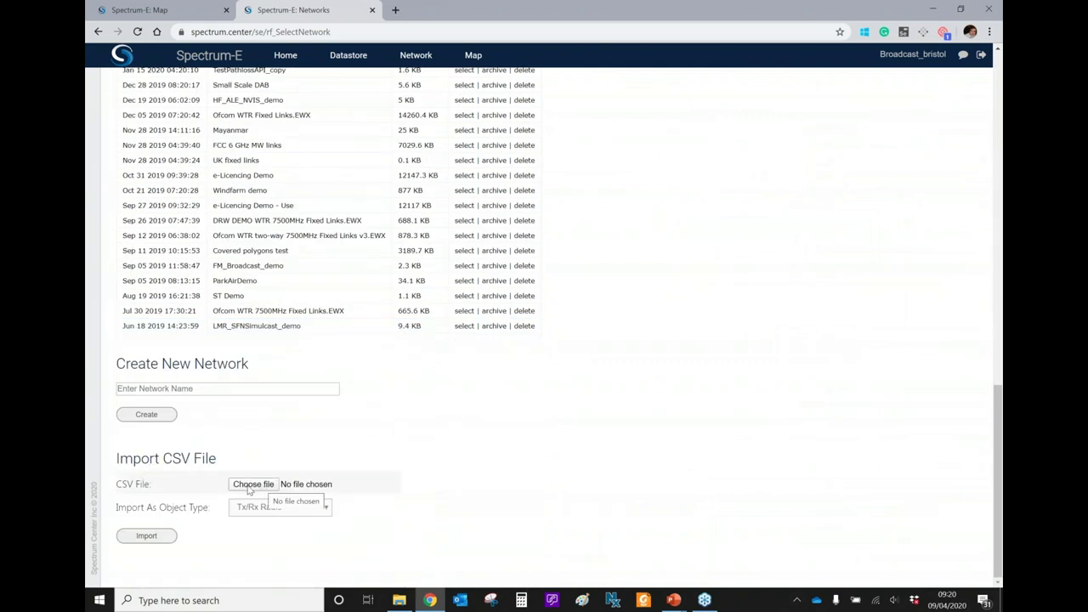
{"action": "left_click", "coordinate": [250, 491]}
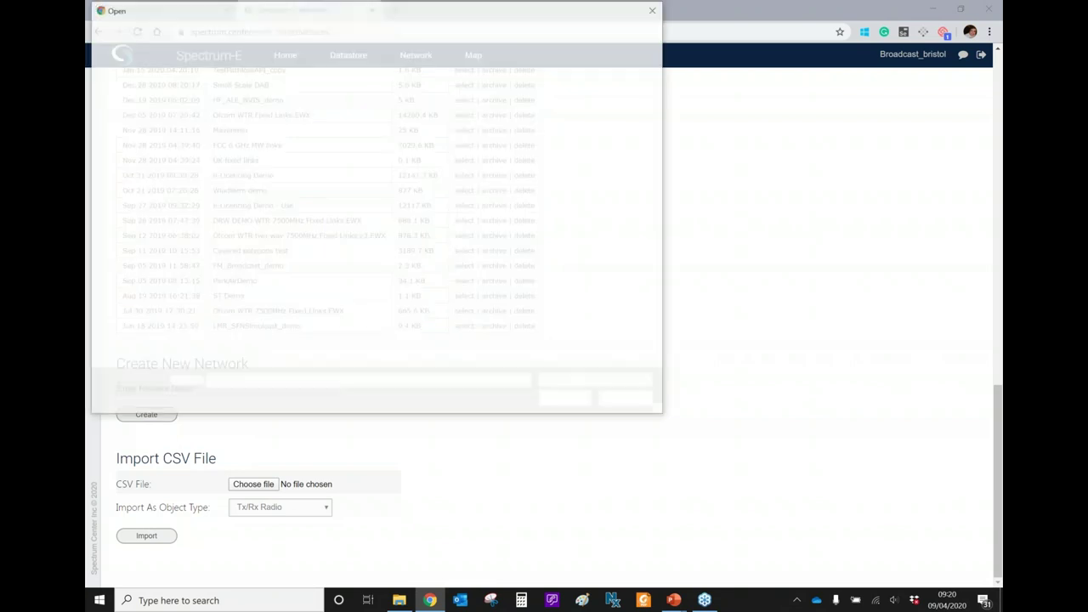
{"action": "left_click", "coordinate": [255, 219]}
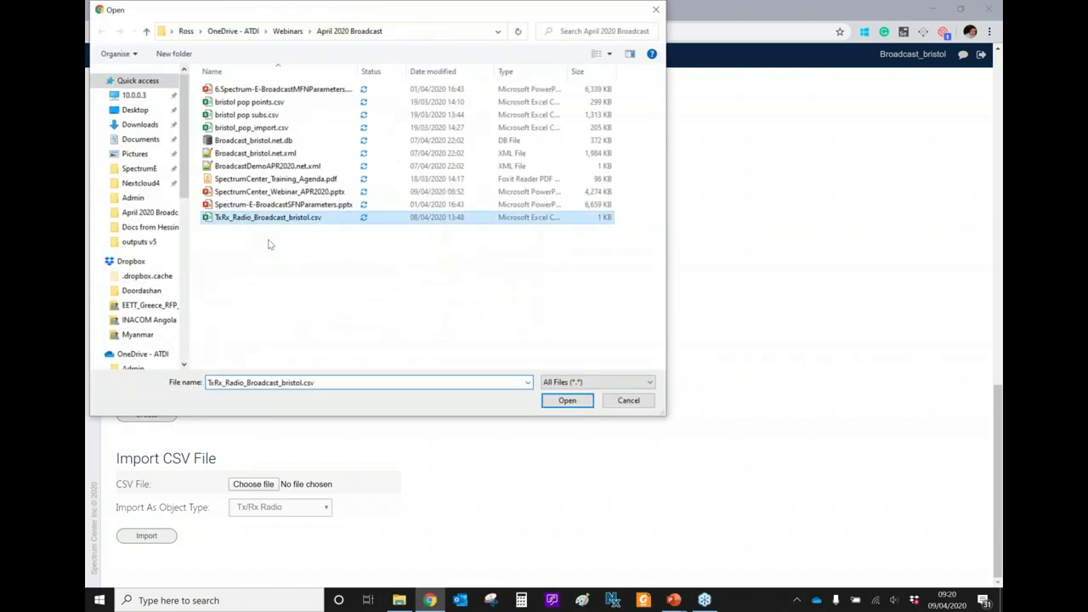
{"action": "left_click", "coordinate": [563, 401]}
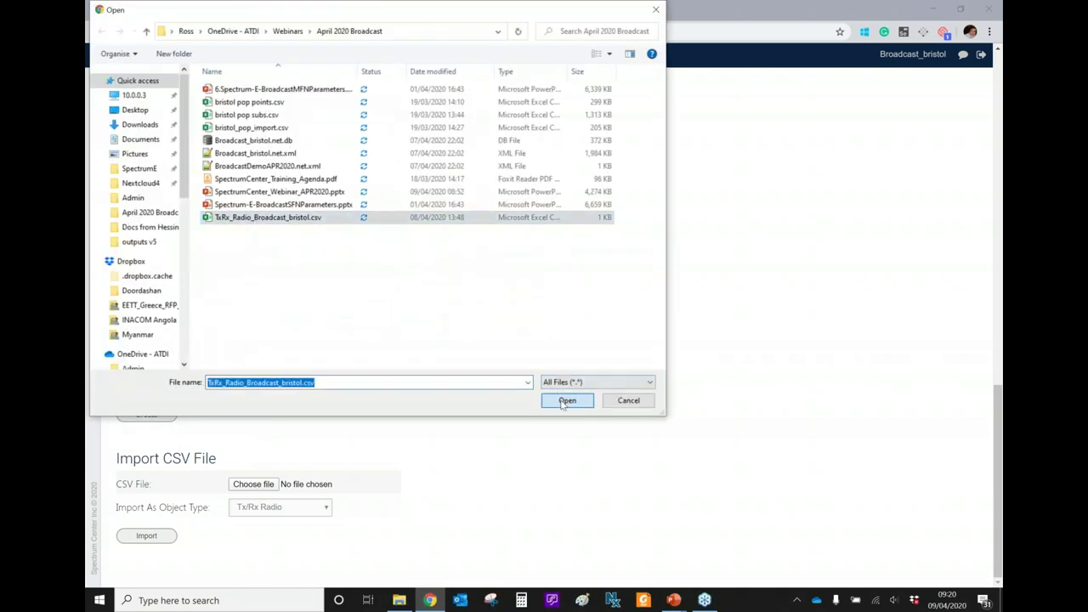
{"action": "left_click", "coordinate": [160, 538]}
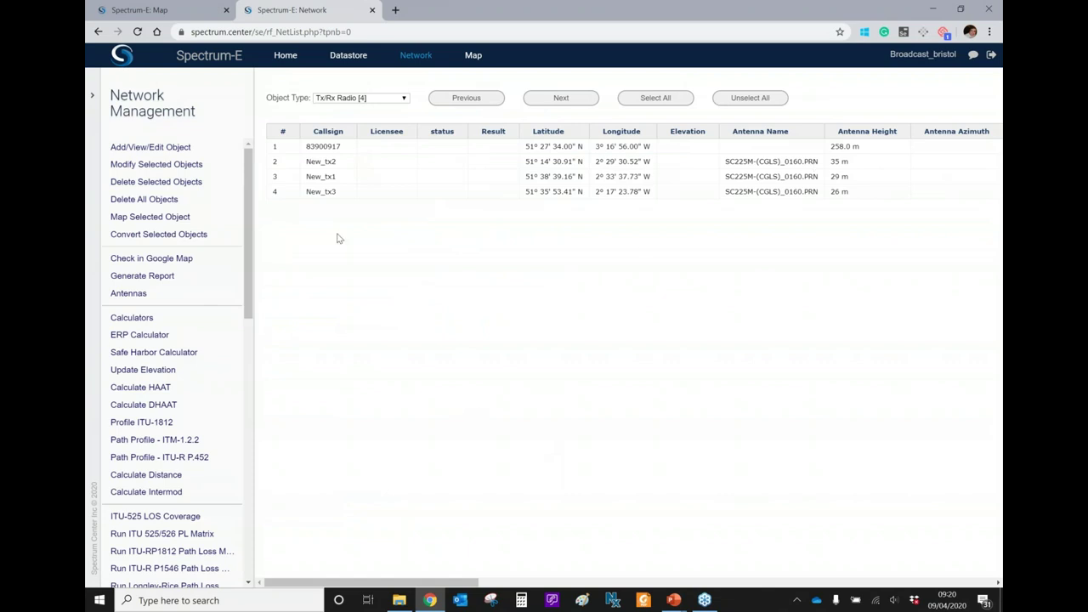
Locate the imported New_tx3 transmitter on the map and view it together with New_tx1 and New_tx2.
{"action": "left_click", "coordinate": [336, 164]}
{"action": "left_click", "coordinate": [336, 178]}
{"action": "left_click", "coordinate": [340, 192]}
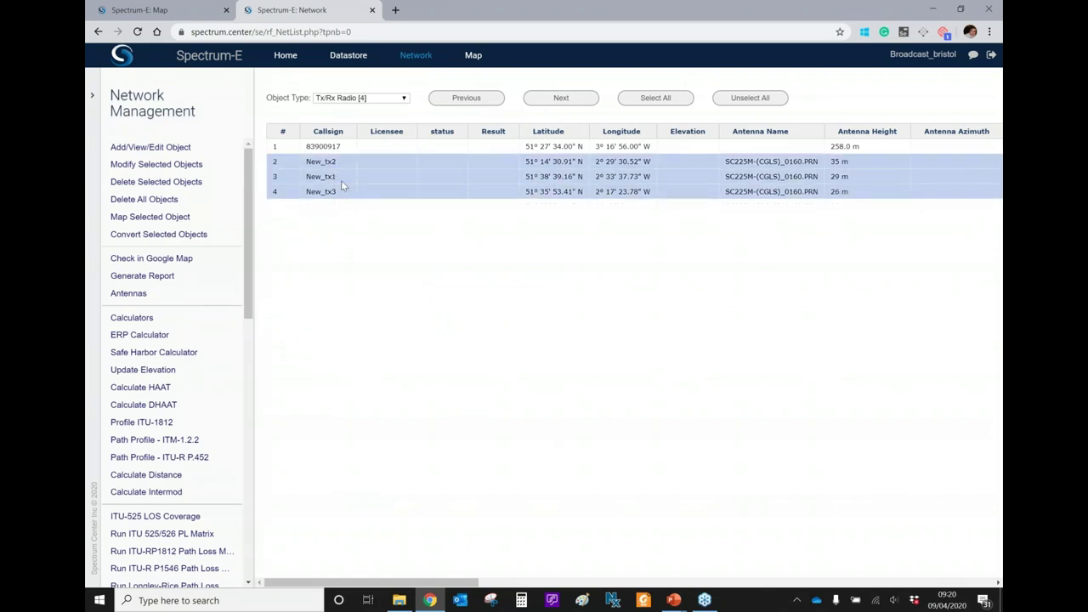
{"action": "left_click", "coordinate": [342, 161]}
{"action": "left_click", "coordinate": [342, 176]}
{"action": "left_click", "coordinate": [344, 194]}
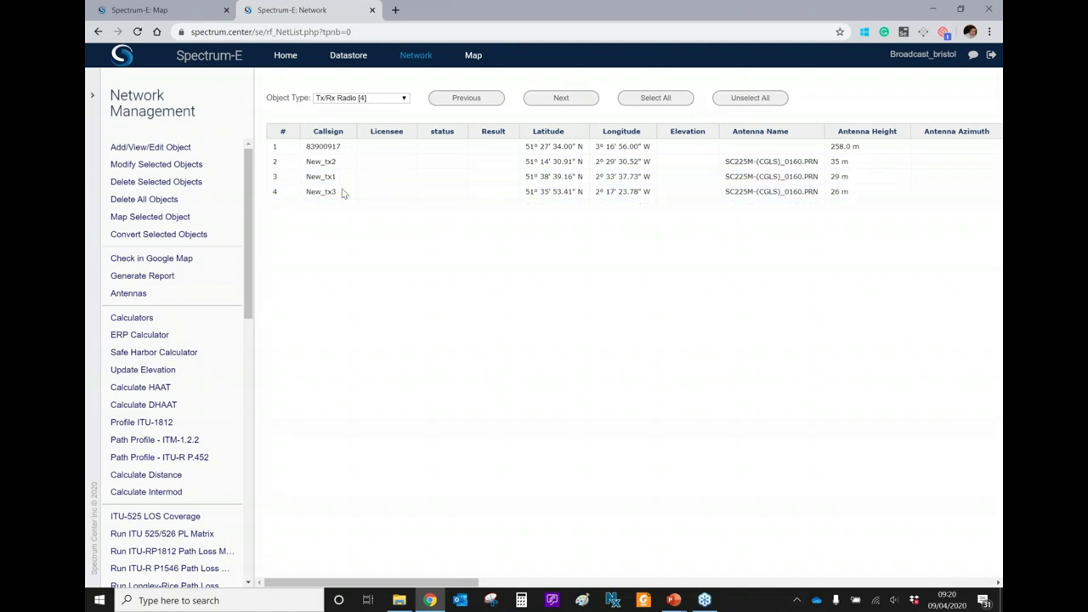
{"action": "left_click", "coordinate": [342, 193]}
{"action": "left_click", "coordinate": [186, 218]}
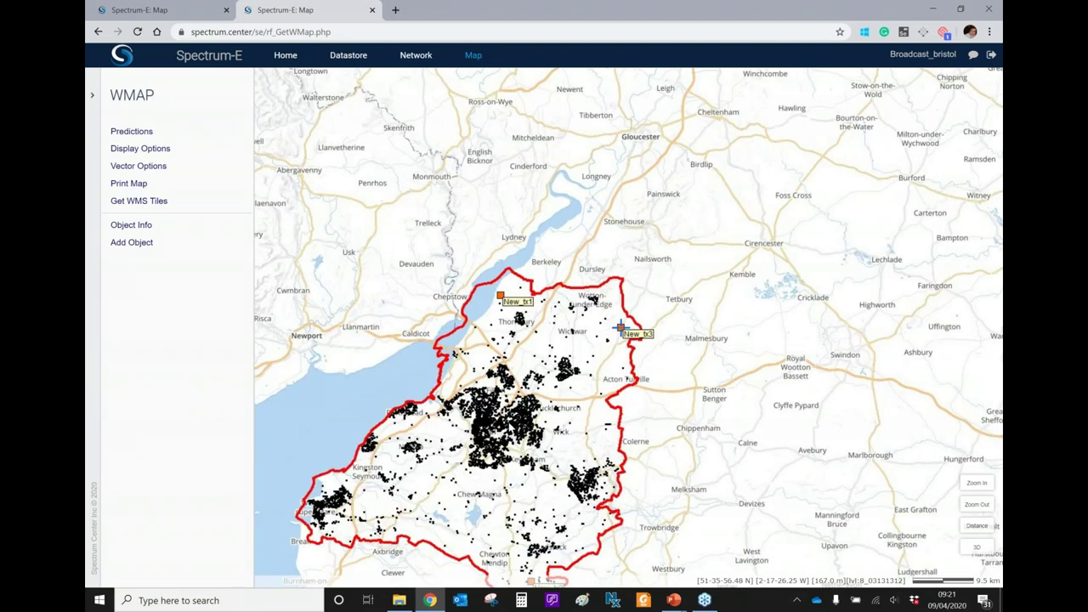
{"action": "left_click_drag", "start_coordinate": [560, 488], "coordinate": [579, 405]}
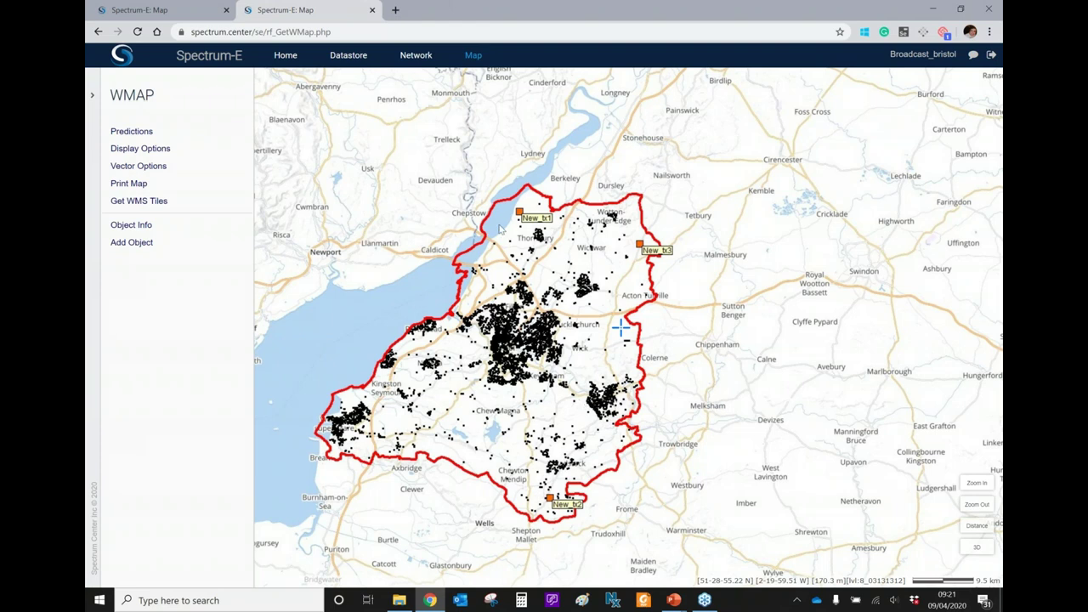
Run K-means clustering on New_tx1, New_tx2 and New_tx3 with a max distance of 1.5 km.
{"action": "left_click", "coordinate": [416, 56]}
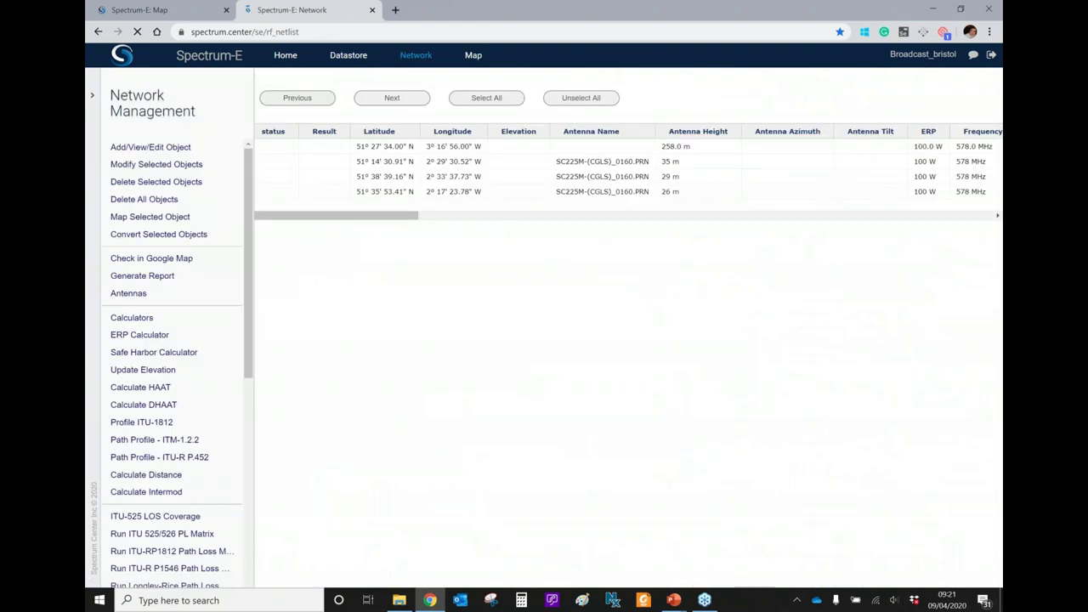
{"action": "left_click_drag", "start_coordinate": [328, 165], "coordinate": [413, 280]}
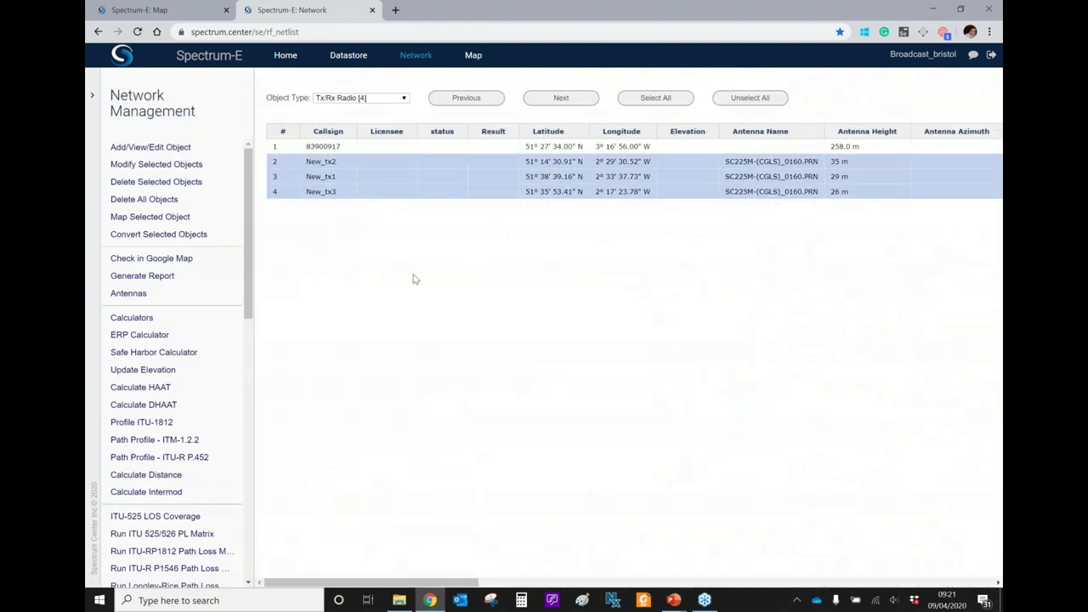
{"action": "scroll", "coordinate": [185, 316], "scroll_direction": "down", "scroll_amount": 5}
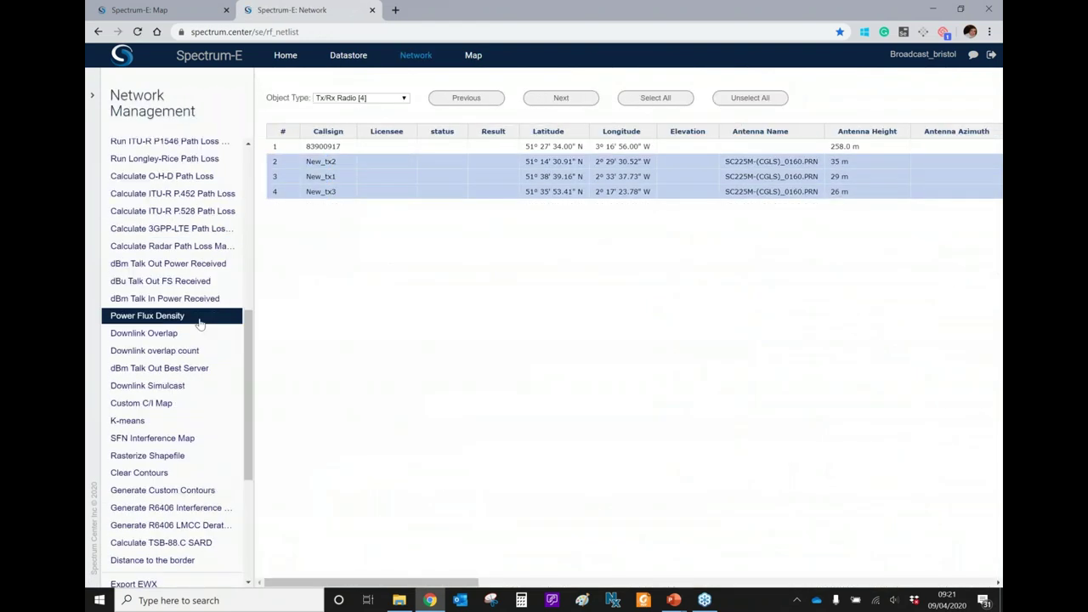
{"action": "left_click", "coordinate": [164, 425]}
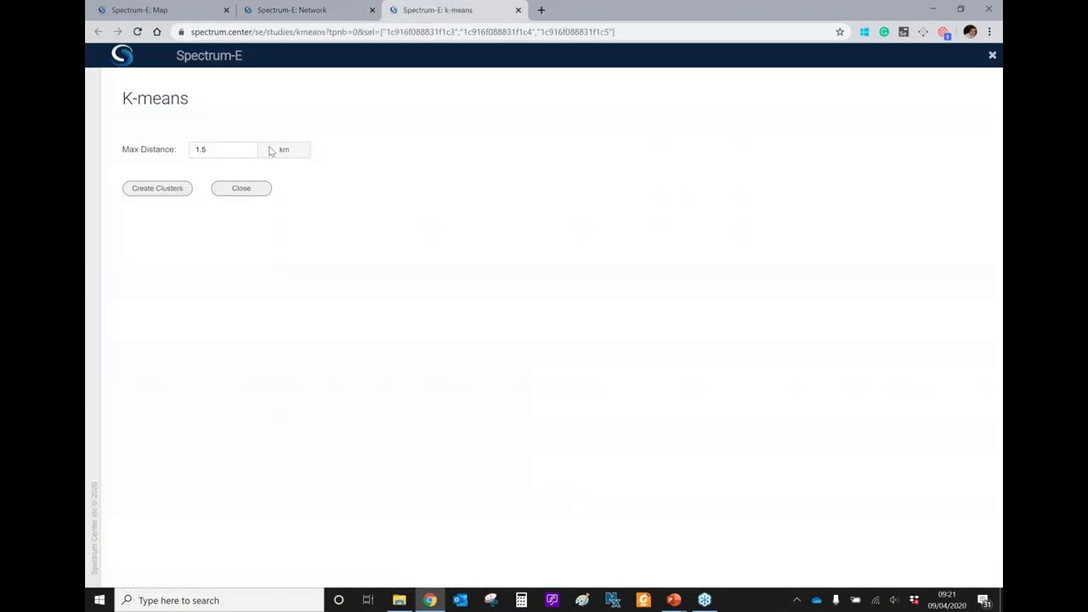
{"action": "left_click_drag", "start_coordinate": [130, 150], "coordinate": [175, 149]}
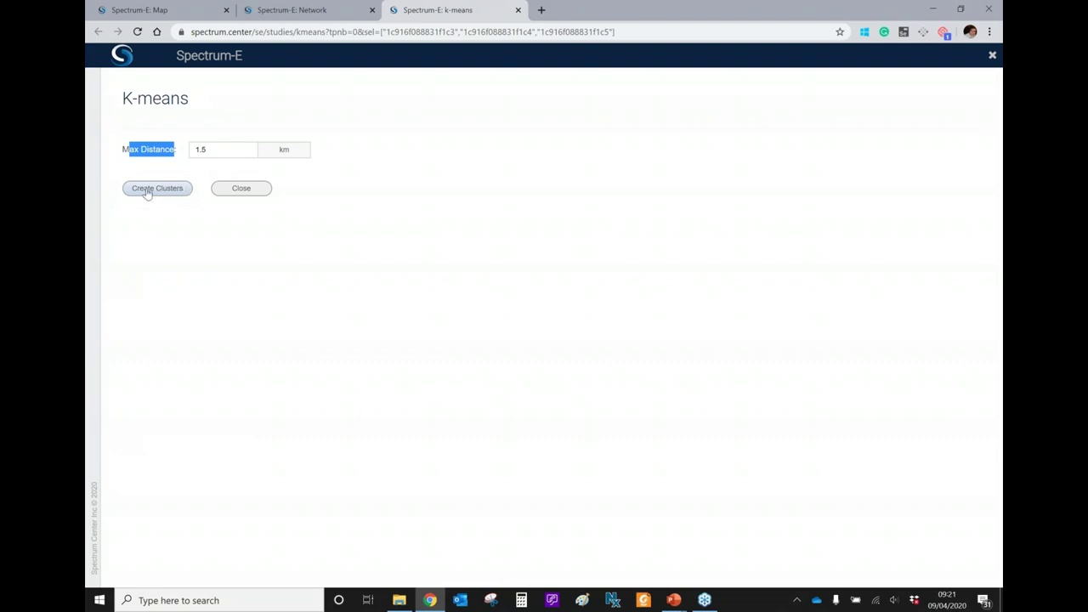
{"action": "left_click", "coordinate": [148, 188]}
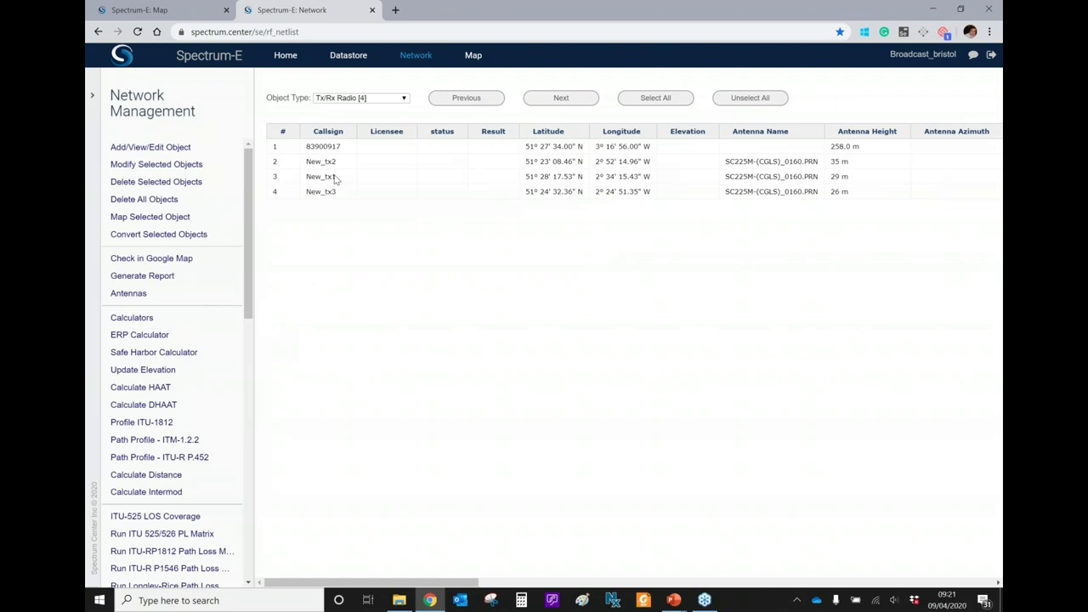
Locate New_tx1 on the map to view the transmitter positions after clustering.
{"action": "left_click", "coordinate": [335, 180]}
{"action": "left_click", "coordinate": [150, 217]}
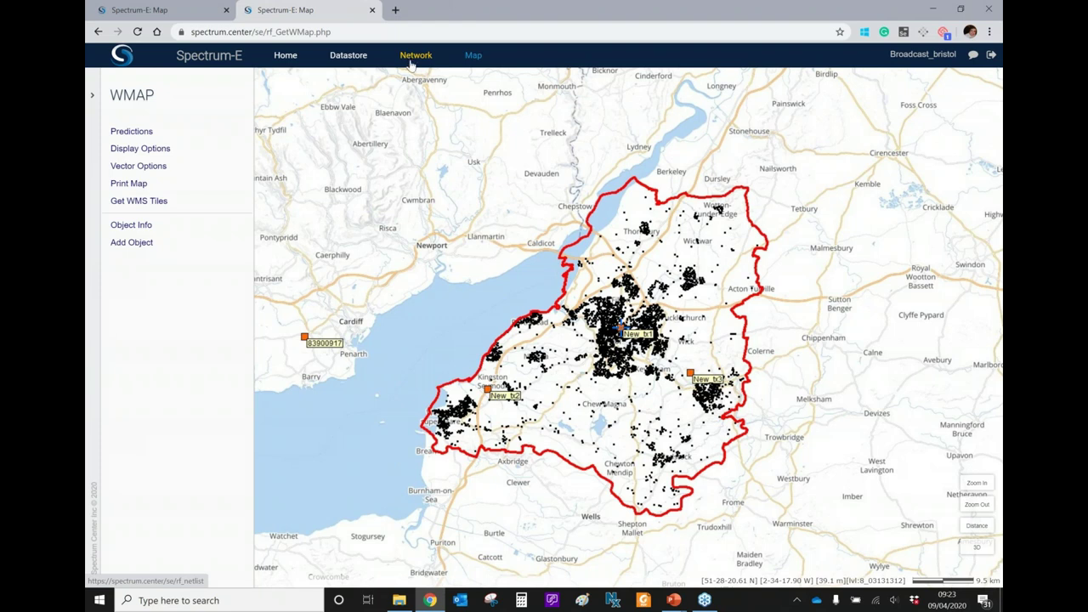
{"action": "left_click_drag", "start_coordinate": [692, 353], "coordinate": [618, 327]}
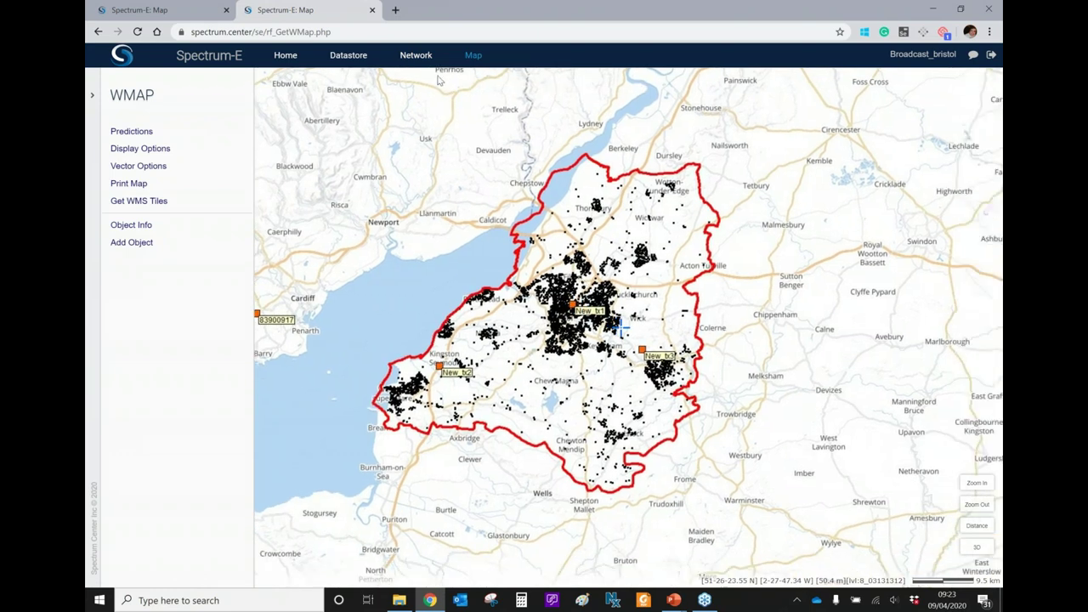
Run the ITU-R P.1812 path loss prediction on all four Tx/Rx Radio objects with profile sampling set to 2000 points.
{"action": "left_click", "coordinate": [419, 57]}
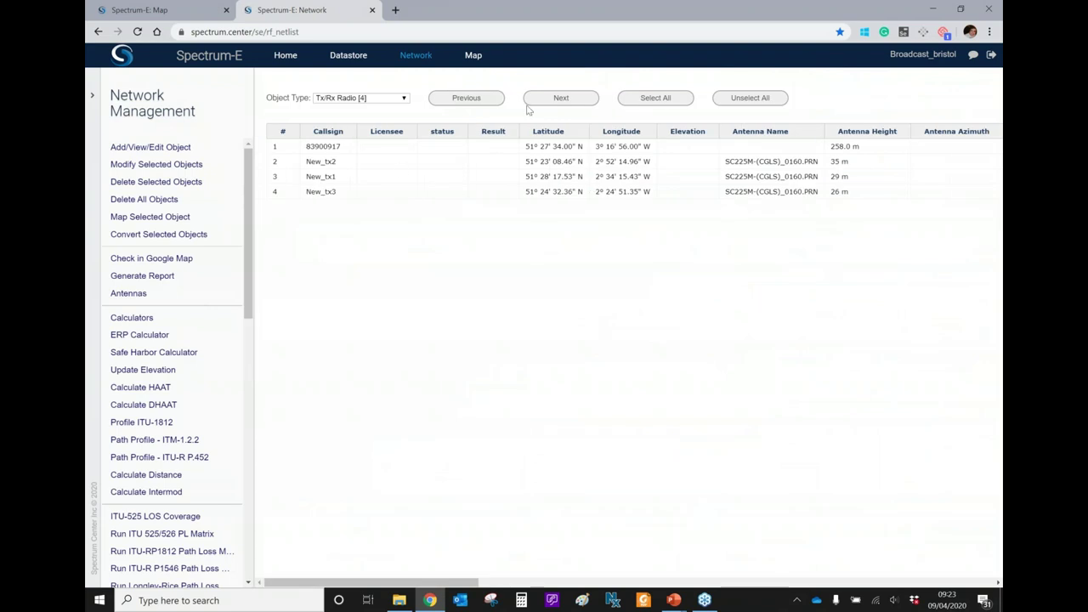
{"action": "left_click", "coordinate": [641, 102]}
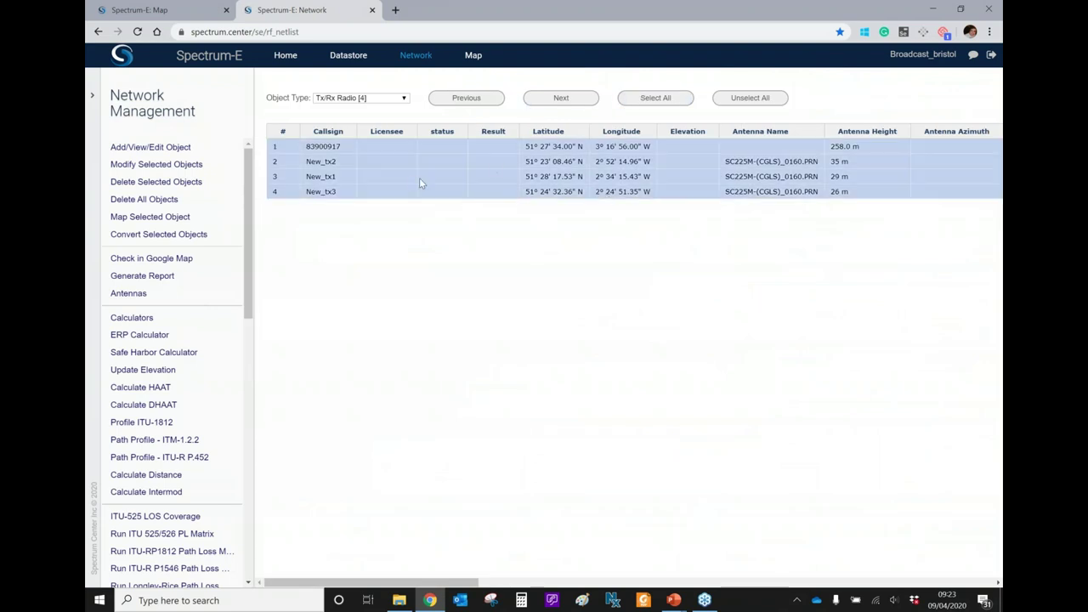
{"action": "scroll", "coordinate": [204, 307], "scroll_direction": "down", "scroll_amount": 3}
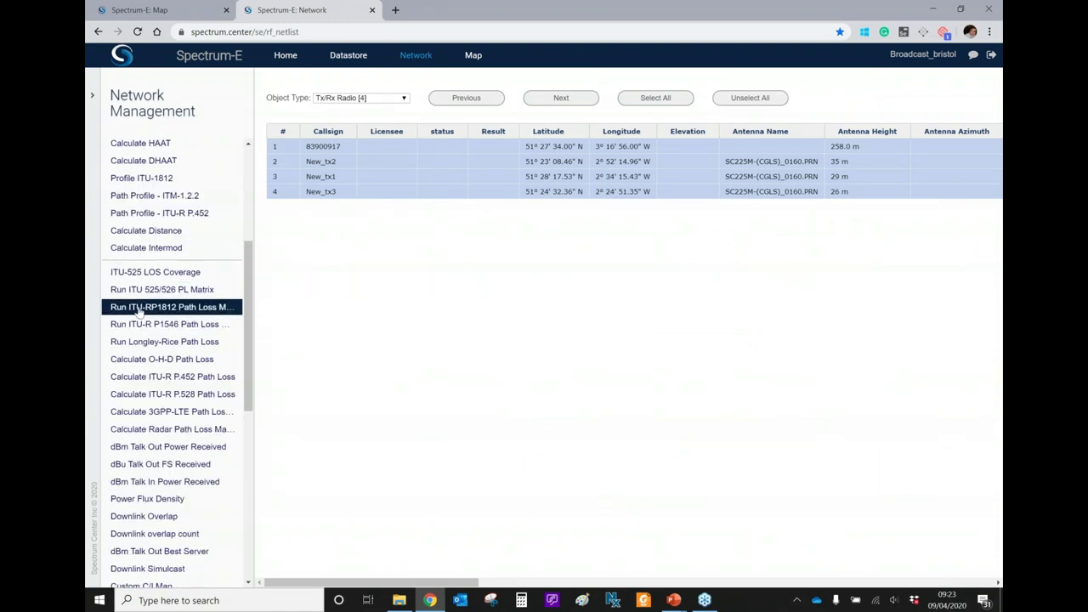
{"action": "left_click", "coordinate": [185, 310]}
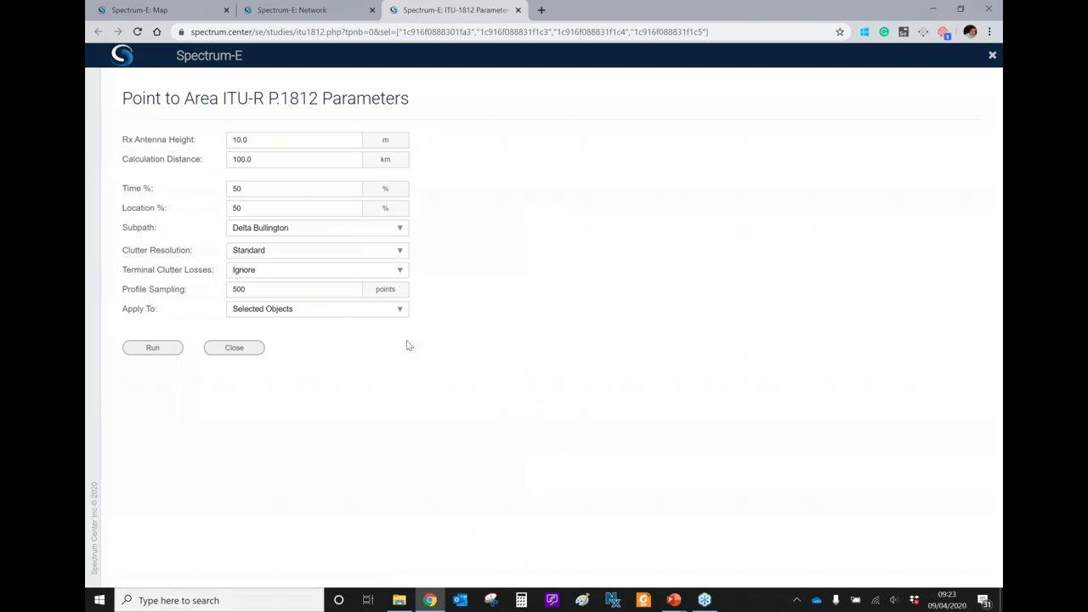
{"action": "left_click", "coordinate": [249, 352]}
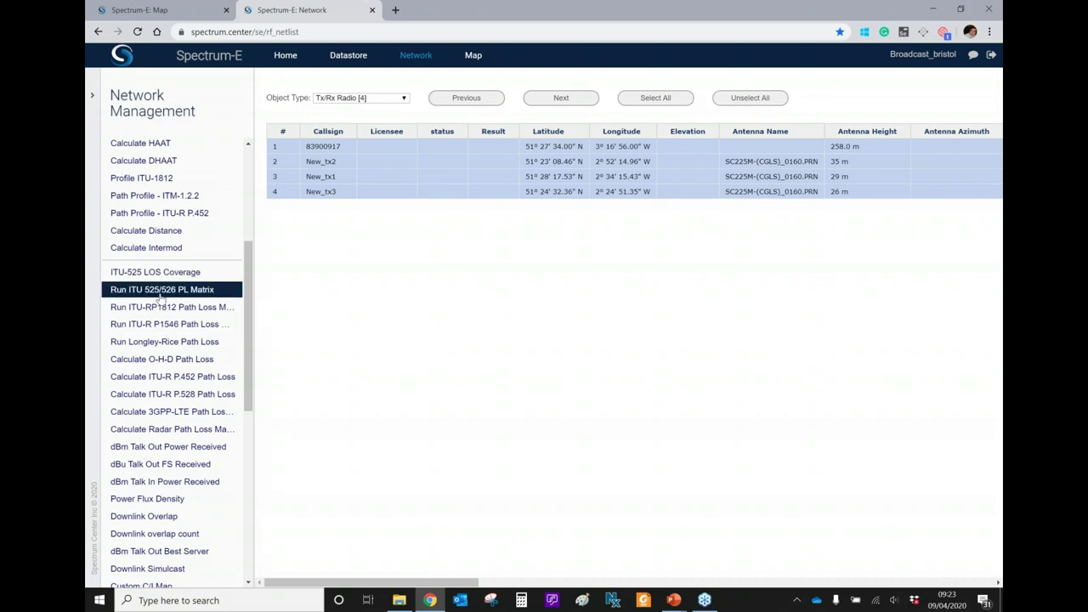
{"action": "left_click", "coordinate": [206, 309]}
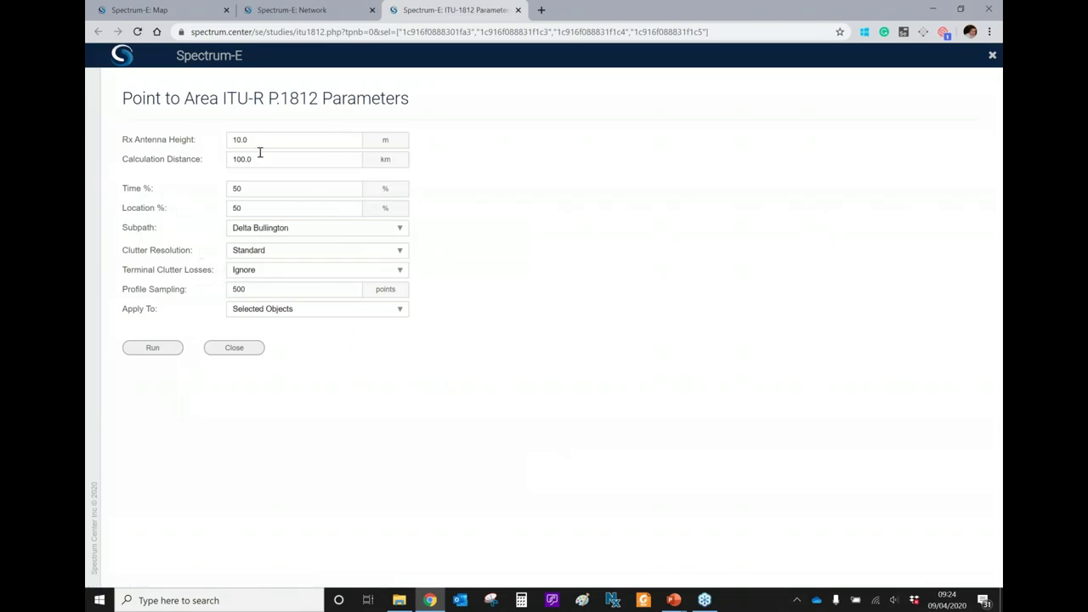
{"action": "left_click", "coordinate": [256, 139]}
{"action": "left_click", "coordinate": [267, 159]}
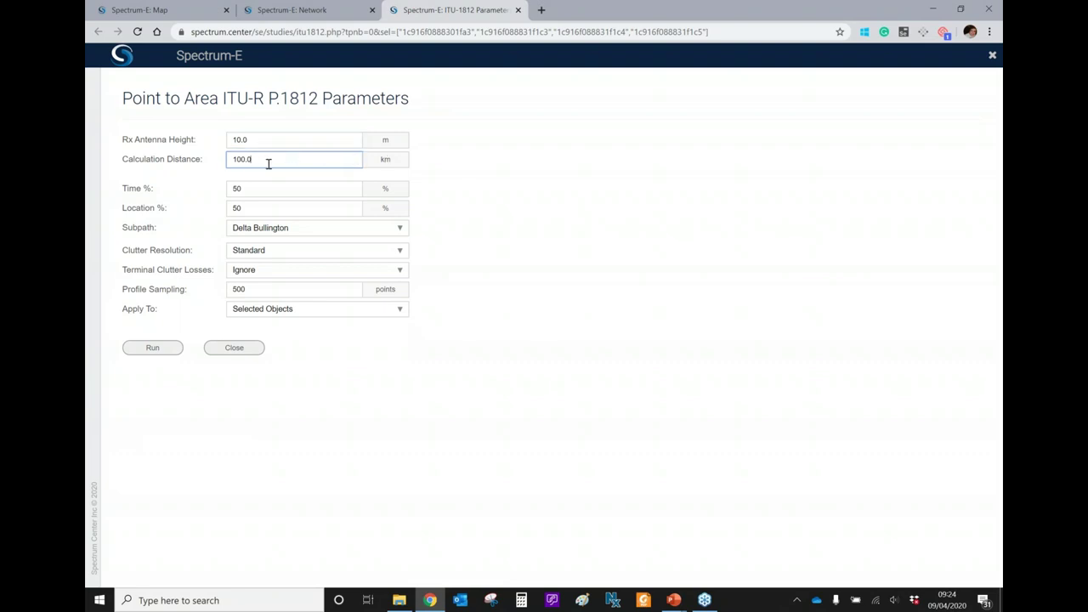
{"action": "left_click", "coordinate": [255, 188]}
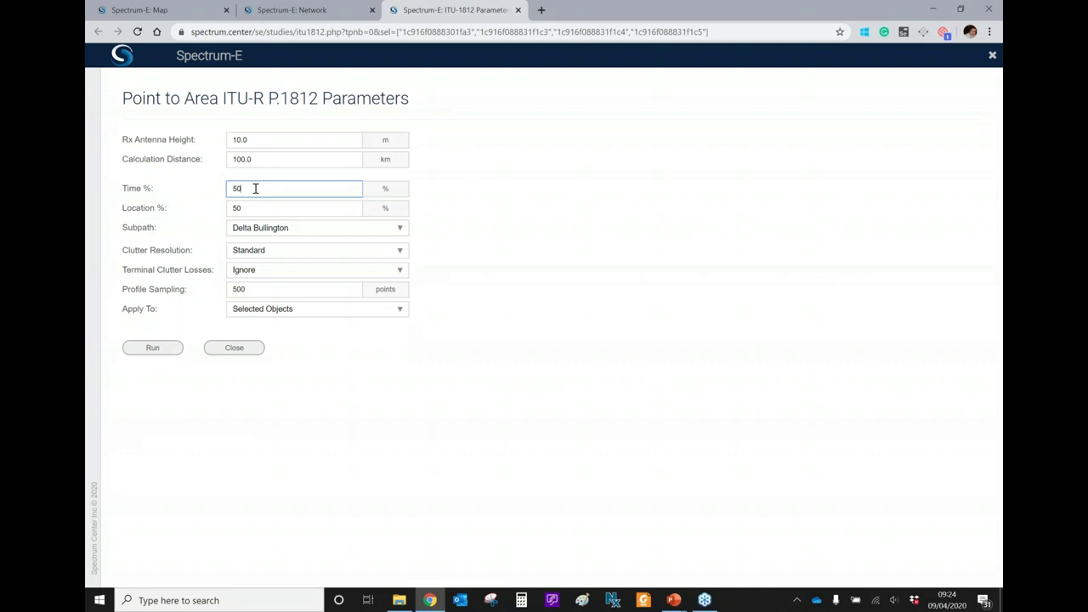
{"action": "left_click", "coordinate": [255, 289]}
{"action": "type", "text": "2000"}
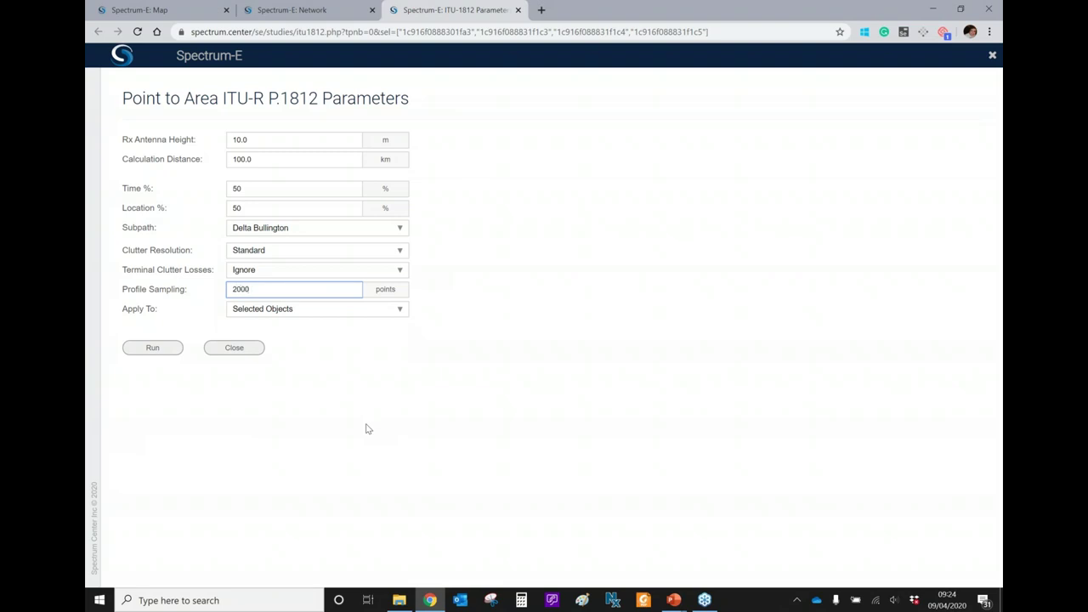
{"action": "left_click", "coordinate": [171, 349]}
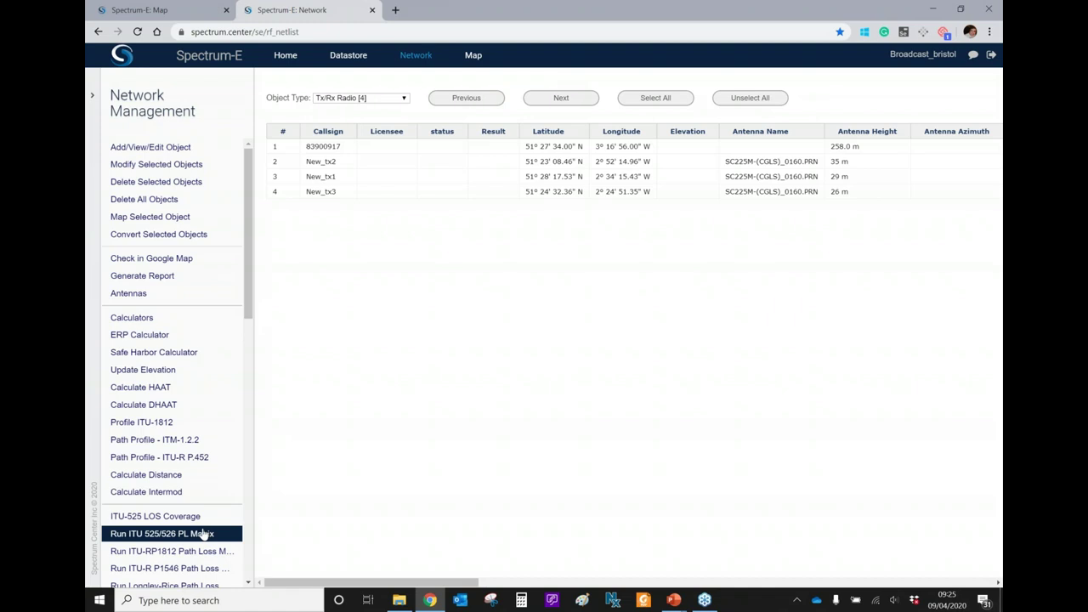
Process a downlink dBu field strength map for New_tx2 only, save the prediction as Stn2 and view its coverage on the map.
{"action": "left_click", "coordinate": [346, 162]}
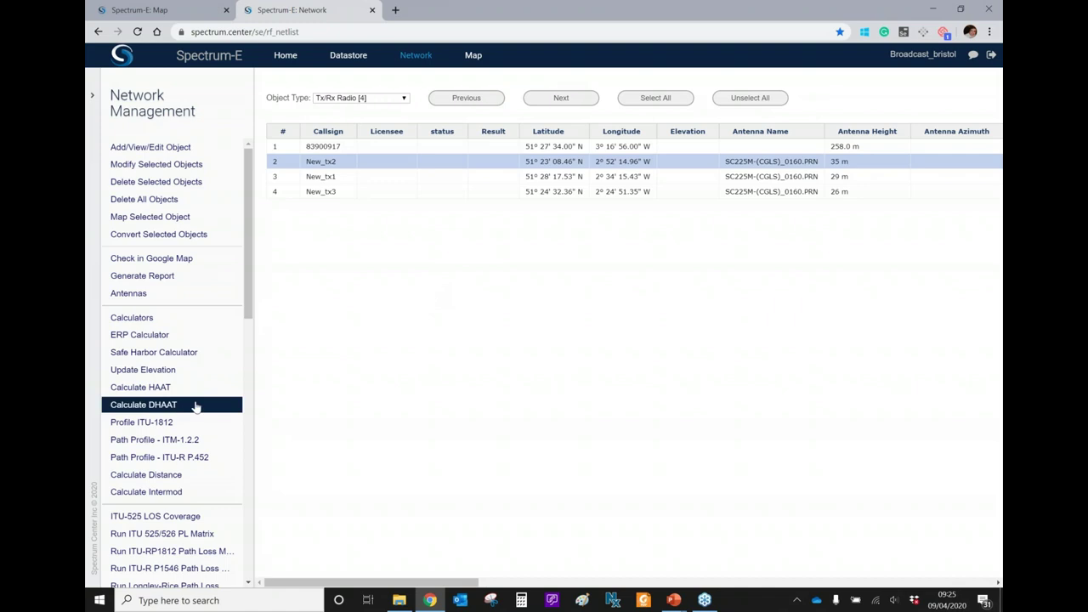
{"action": "scroll", "coordinate": [187, 404], "scroll_direction": "down", "scroll_amount": 3}
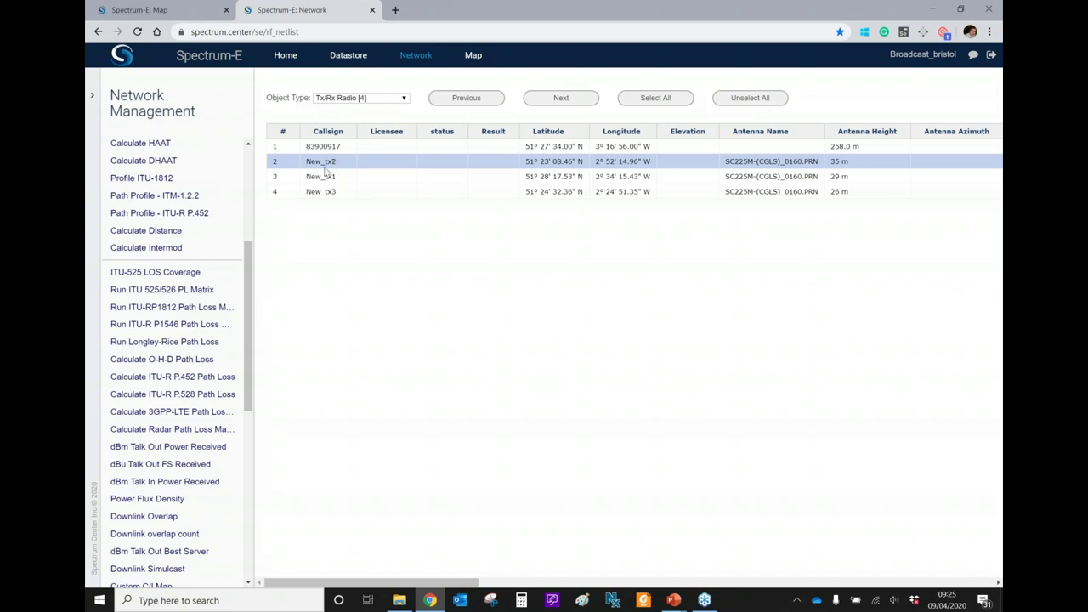
{"action": "left_click", "coordinate": [150, 468]}
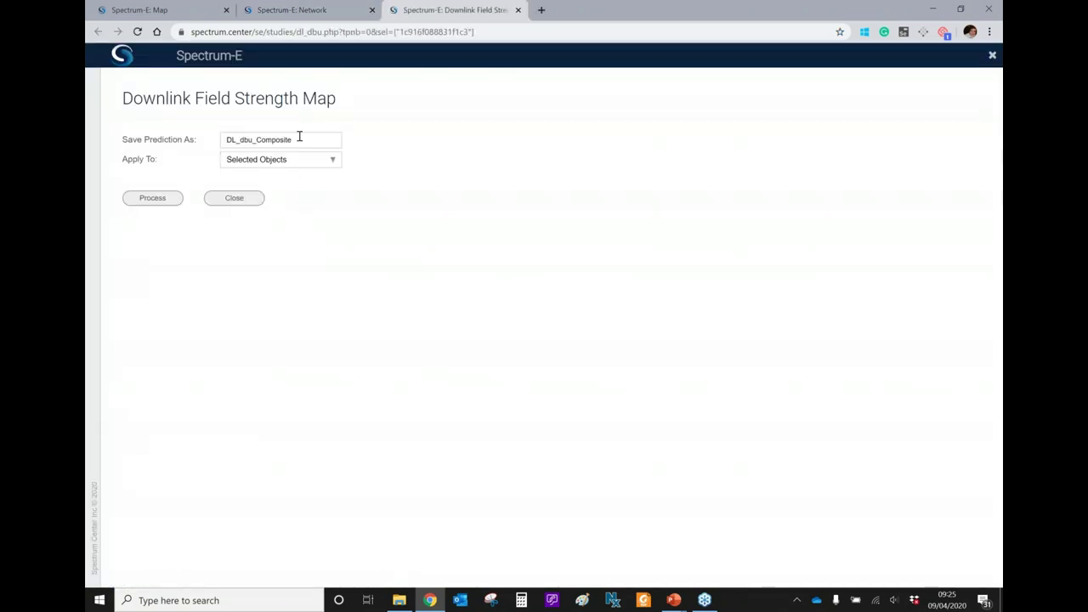
{"action": "left_click_drag", "start_coordinate": [299, 137], "coordinate": [181, 139]}
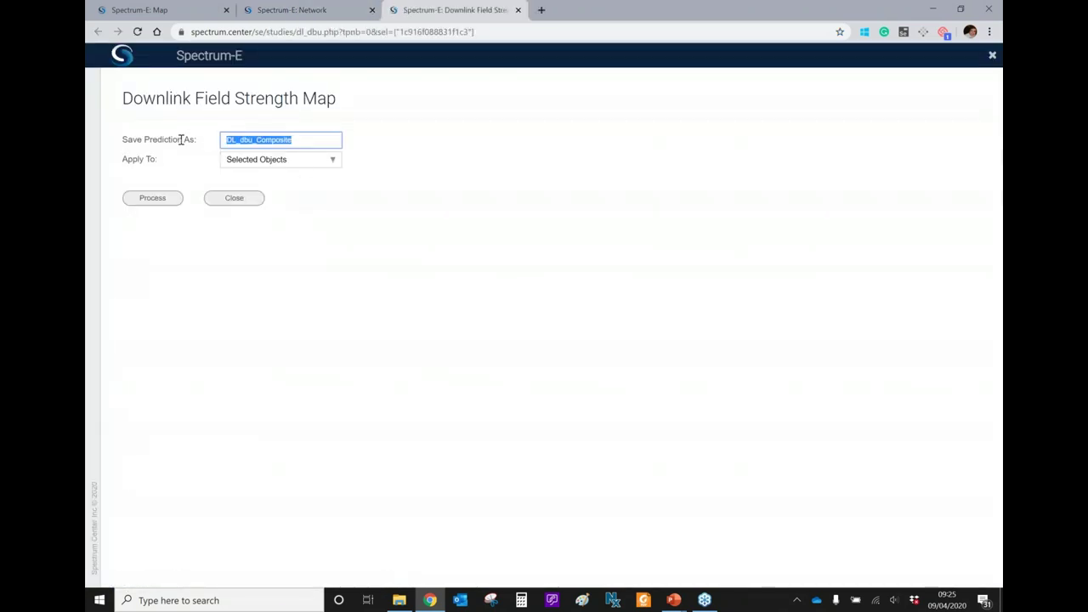
{"action": "type", "text": "Stn2"}
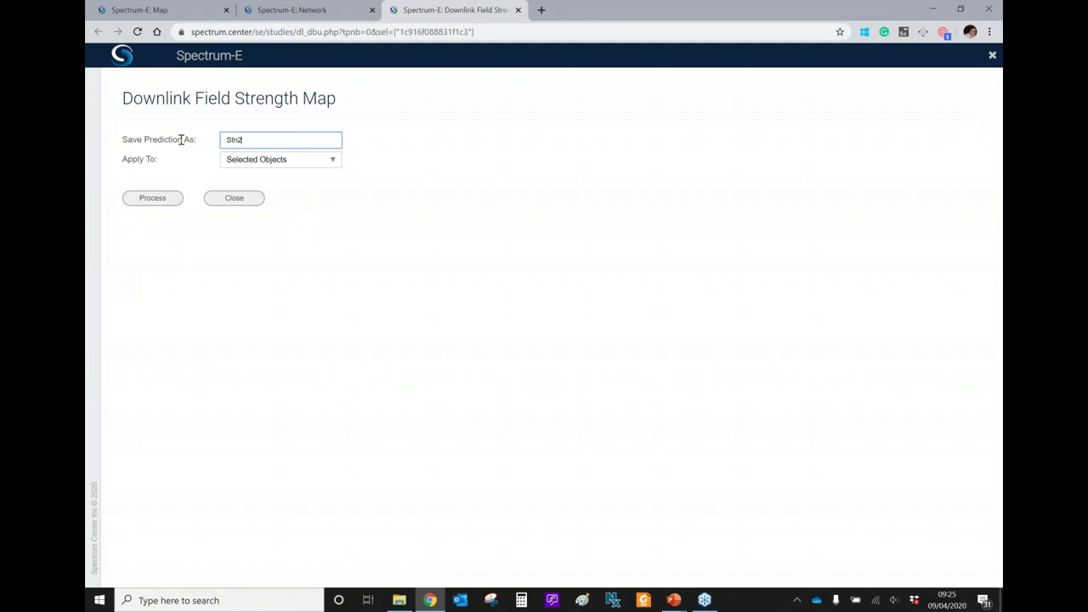
{"action": "left_click", "coordinate": [277, 162]}
{"action": "left_click", "coordinate": [281, 182]}
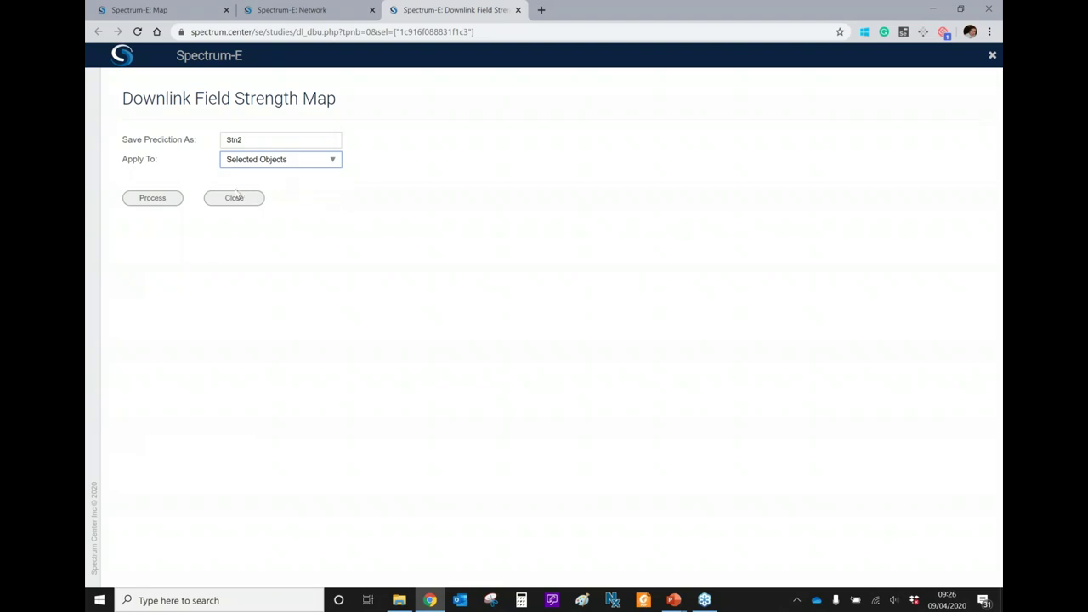
{"action": "left_click", "coordinate": [163, 197]}
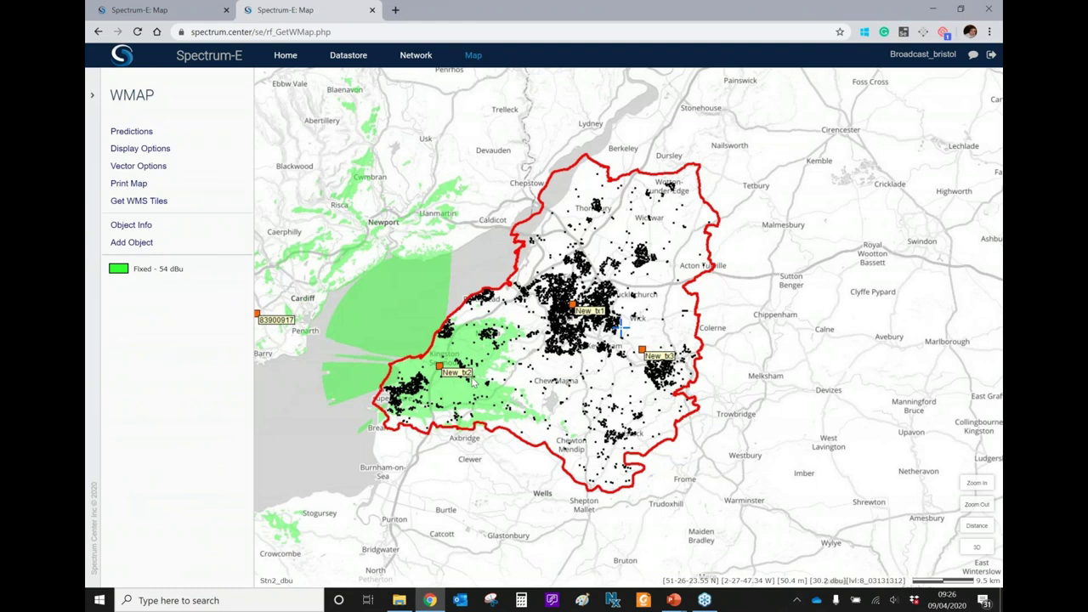
{"action": "left_click_drag", "start_coordinate": [475, 382], "coordinate": [550, 380]}
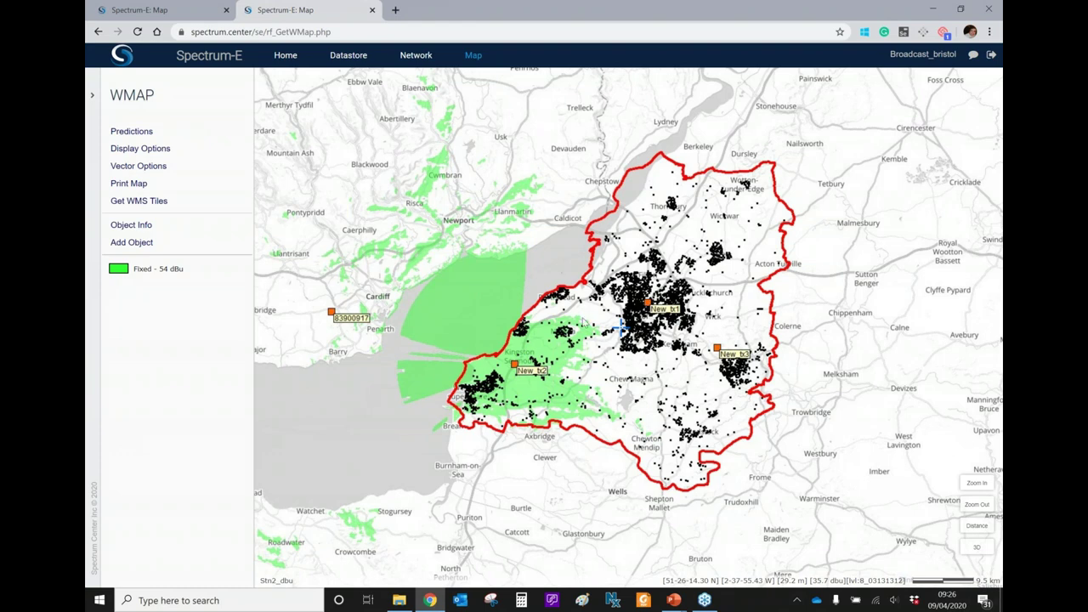
Process a downlink dBu field strength map for all four transmitters and save the prediction as Composite.
{"action": "left_click", "coordinate": [419, 57]}
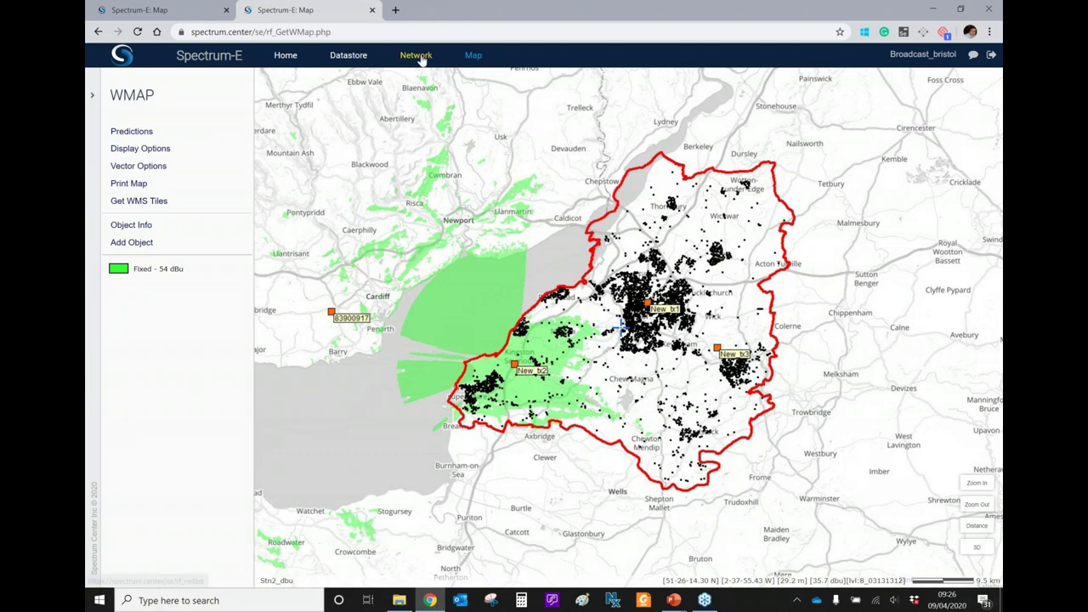
{"action": "left_click", "coordinate": [656, 98]}
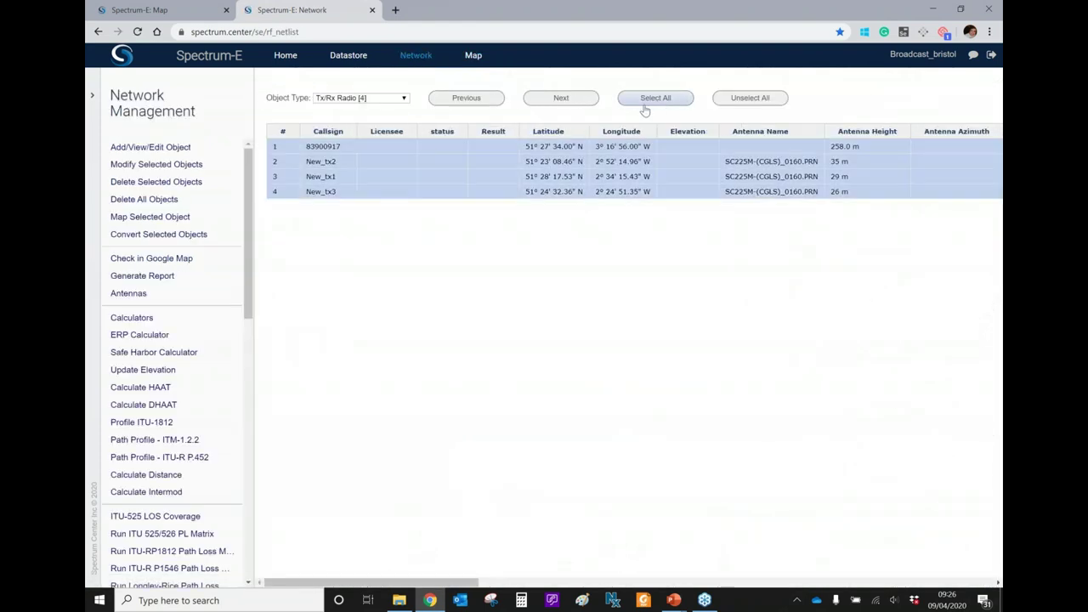
{"action": "scroll", "coordinate": [194, 390], "scroll_direction": "down", "scroll_amount": 1}
{"action": "scroll", "coordinate": [194, 389], "scroll_direction": "down", "scroll_amount": 1}
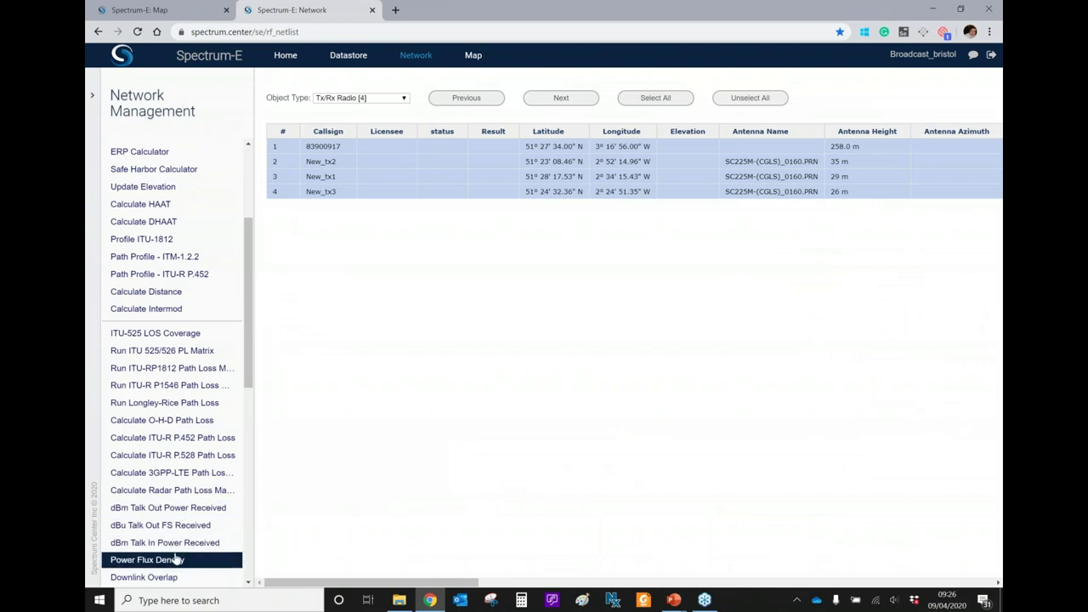
{"action": "left_click", "coordinate": [183, 527]}
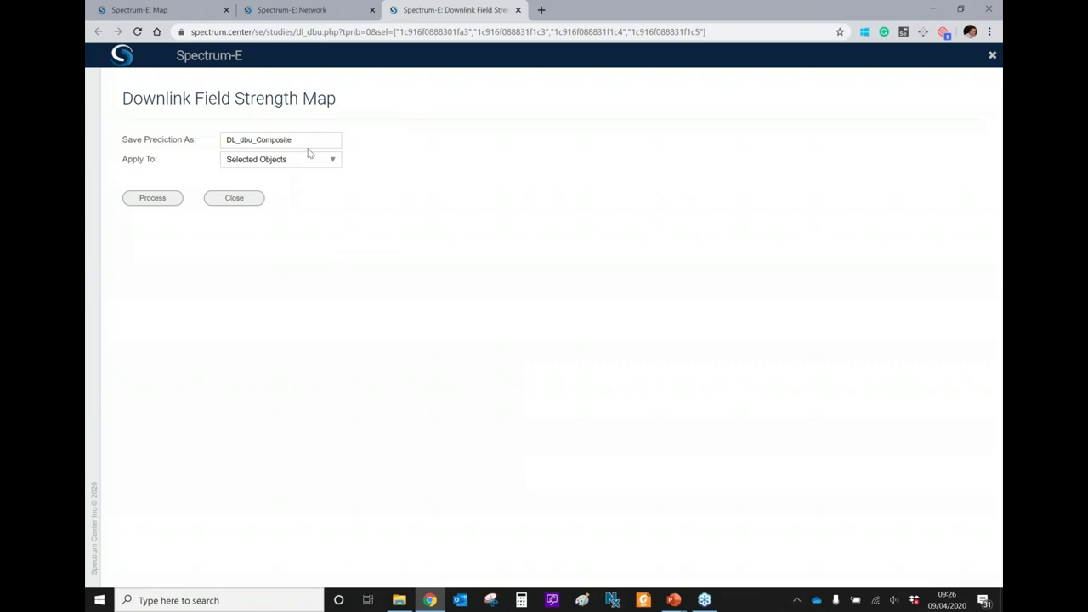
{"action": "left_click", "coordinate": [303, 139]}
{"action": "left_click_drag", "start_coordinate": [292, 139], "coordinate": [200, 145]}
{"action": "left_click", "coordinate": [258, 140]}
{"action": "key", "text": "BackSpace"}
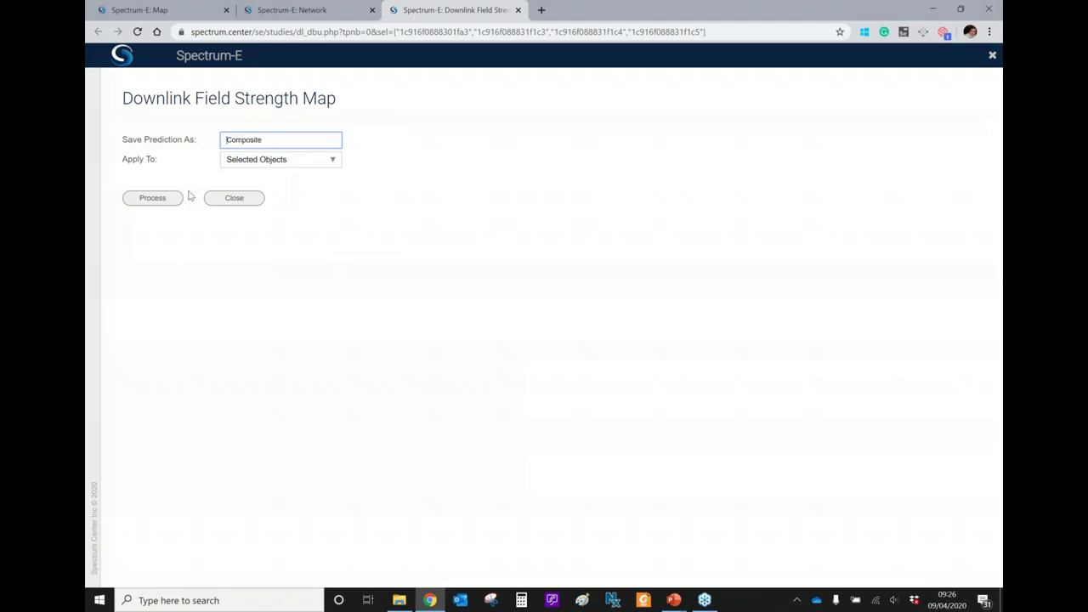
{"action": "left_click", "coordinate": [177, 197]}
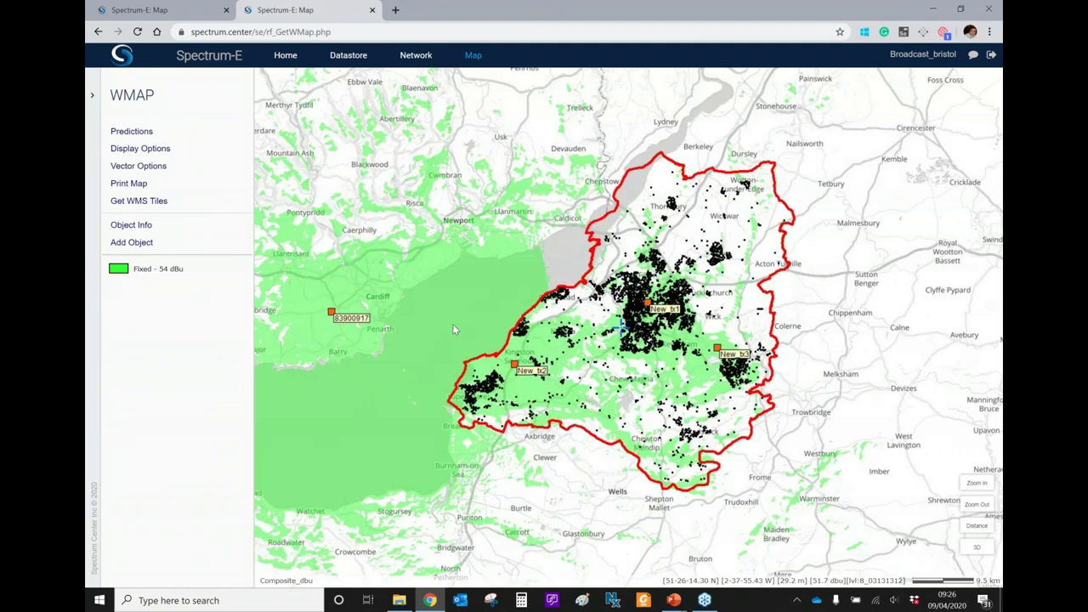
Set the DVB-T2 UHF palette as the default and view the composite coverage on the map with it.
{"action": "left_click", "coordinate": [130, 278]}
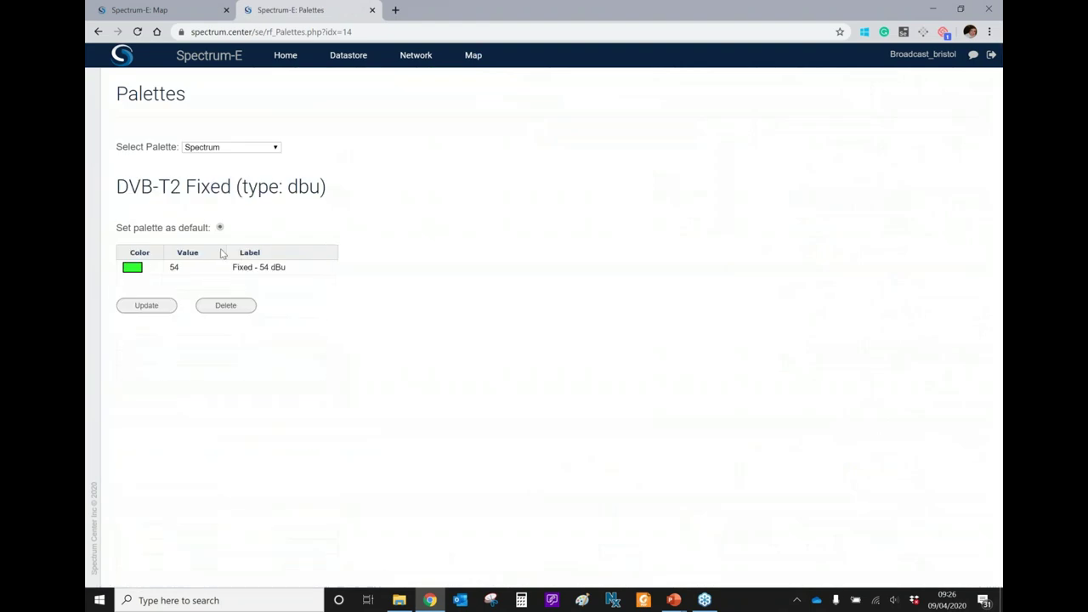
{"action": "left_click", "coordinate": [243, 148]}
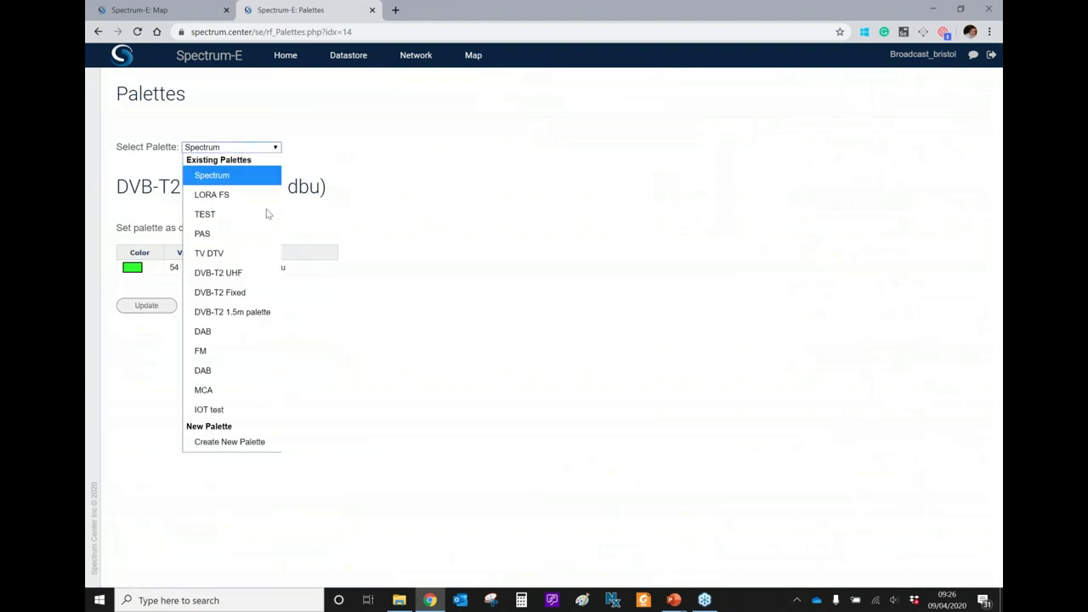
{"action": "left_click", "coordinate": [263, 274]}
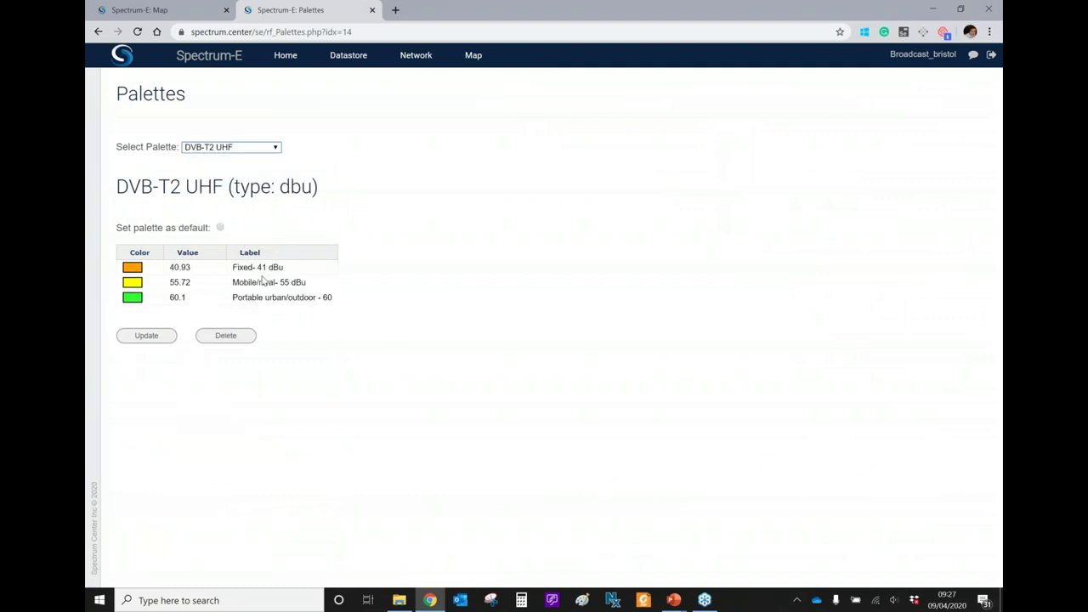
{"action": "left_click", "coordinate": [220, 228]}
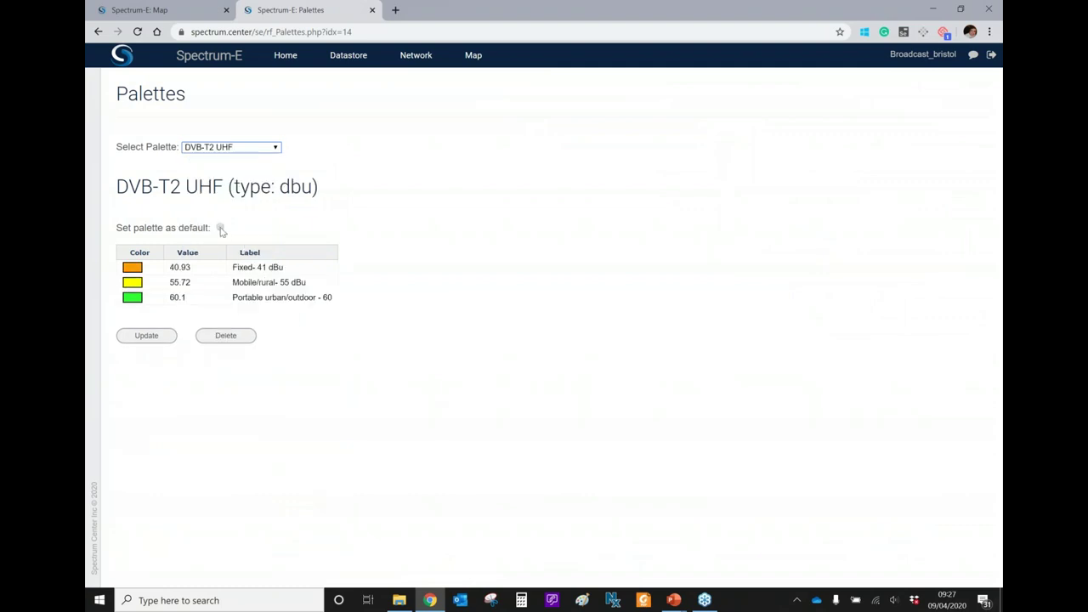
{"action": "left_click", "coordinate": [160, 339]}
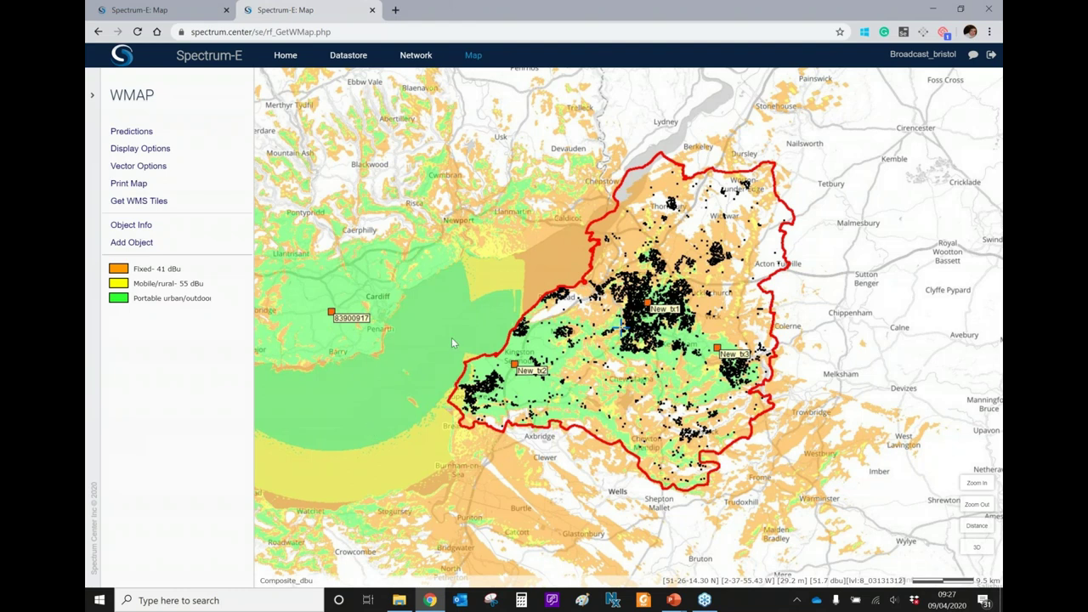
{"action": "left_click_drag", "start_coordinate": [448, 348], "coordinate": [394, 371]}
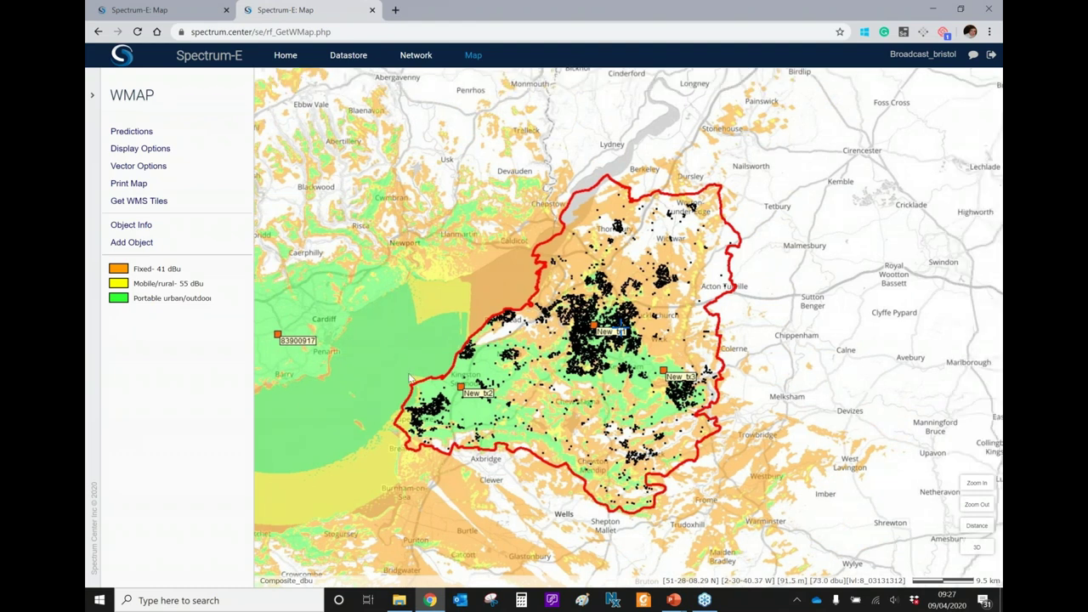
{"action": "left_click_drag", "start_coordinate": [471, 333], "coordinate": [607, 315]}
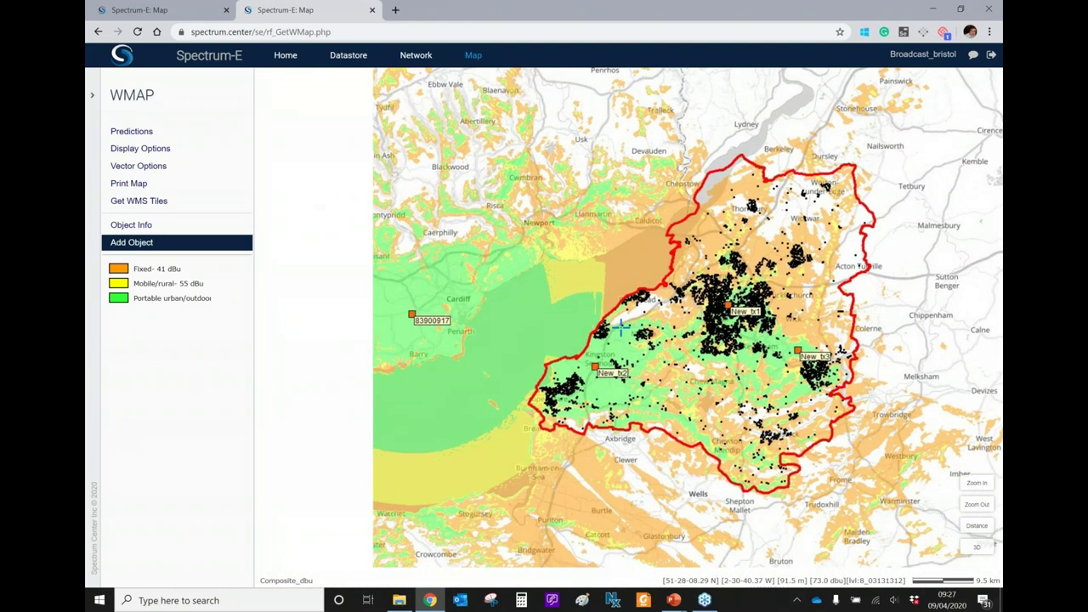
Set the DVB-T2 Fixed palette as the default for the composite coverage map.
{"action": "left_click", "coordinate": [151, 286]}
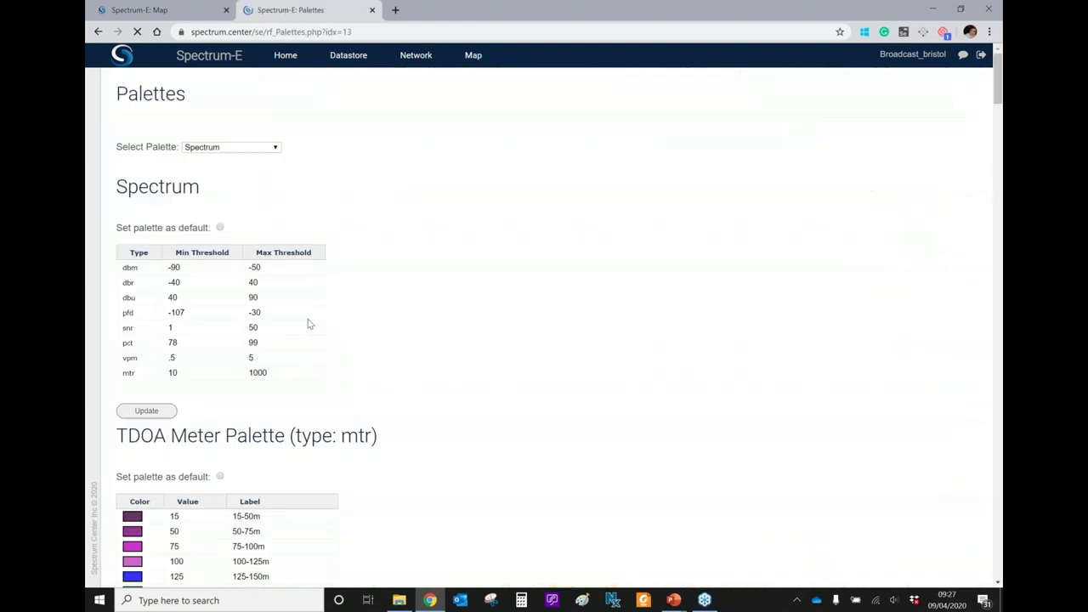
{"action": "left_click", "coordinate": [229, 147]}
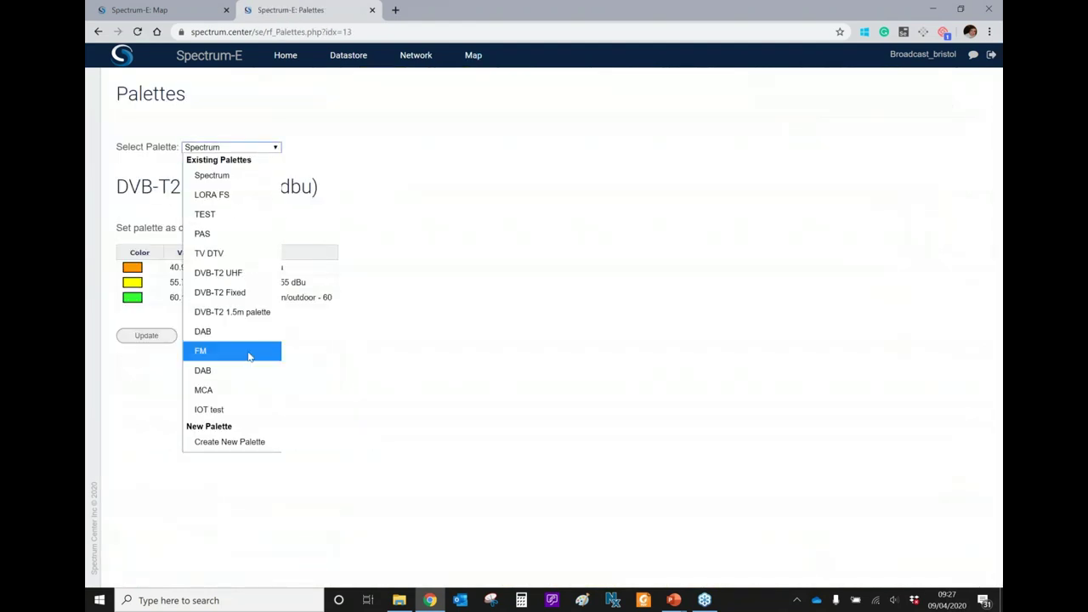
{"action": "left_click", "coordinate": [247, 293]}
{"action": "left_click", "coordinate": [219, 227]}
{"action": "left_click", "coordinate": [157, 308]}
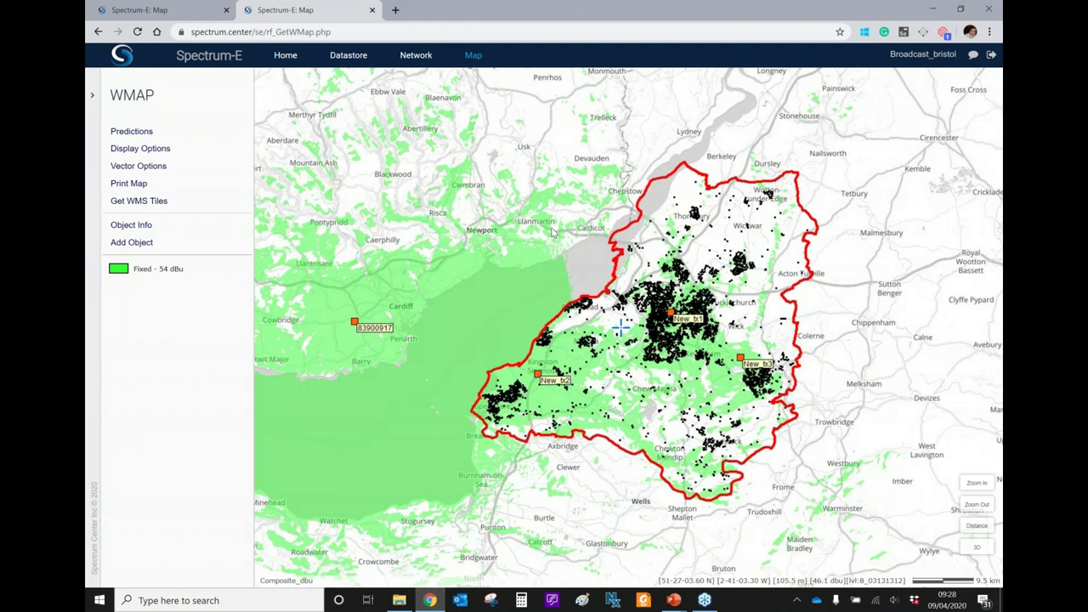
Start an SFN interference map study for all four transmitters in the network.
{"action": "left_click", "coordinate": [415, 57]}
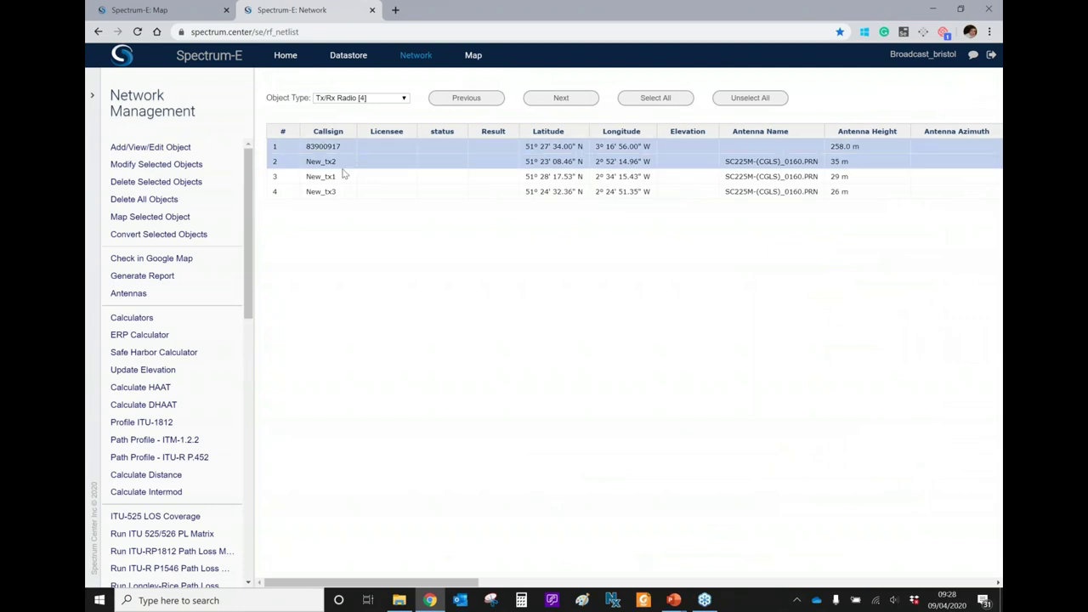
{"action": "left_click", "coordinate": [338, 194]}
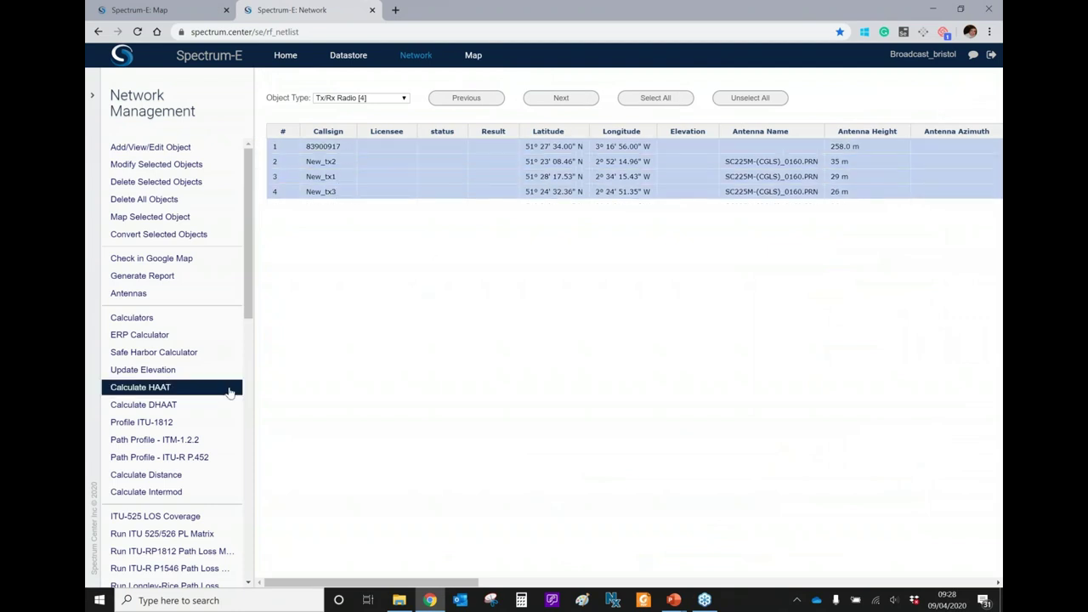
{"action": "scroll", "coordinate": [228, 393], "scroll_direction": "down", "scroll_amount": 3}
{"action": "scroll", "coordinate": [228, 393], "scroll_direction": "down", "scroll_amount": 2}
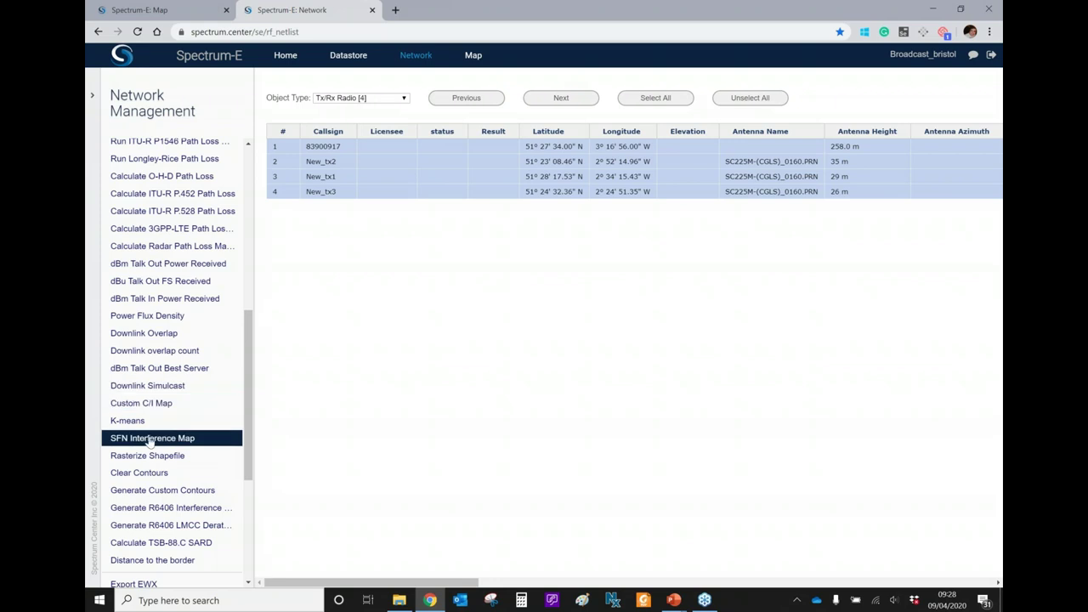
{"action": "left_click", "coordinate": [142, 440]}
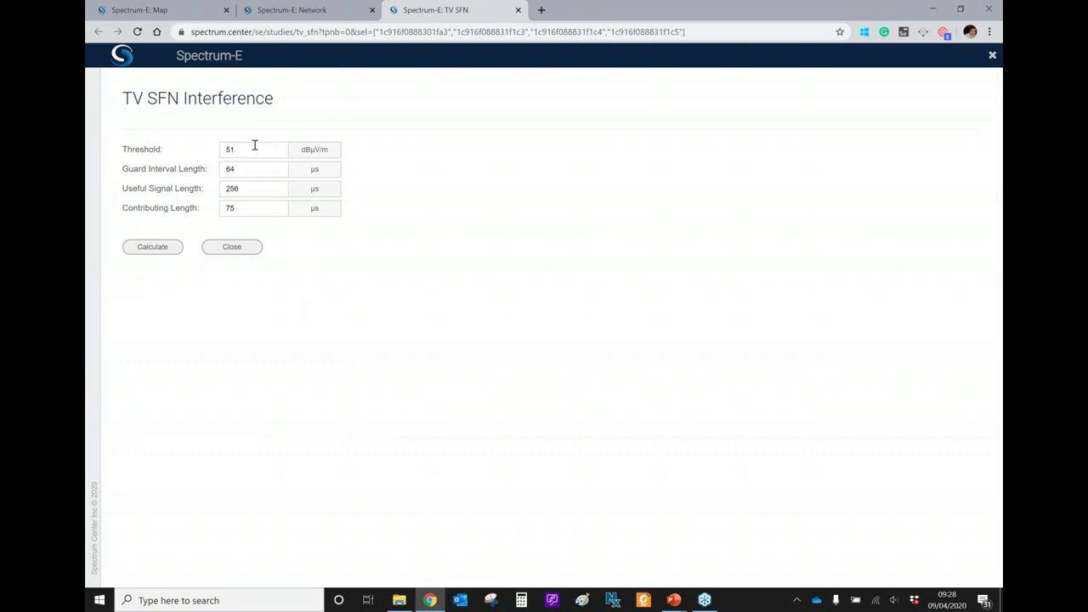
Set the SFN threshold to 54 dBµV/m, calculate the interference map and inspect it around the Bristol boundary.
{"action": "left_click_drag", "start_coordinate": [254, 145], "coordinate": [197, 150]}
{"action": "type", "text": "54"}
{"action": "left_click", "coordinate": [254, 168]}
{"action": "left_click", "coordinate": [163, 248]}
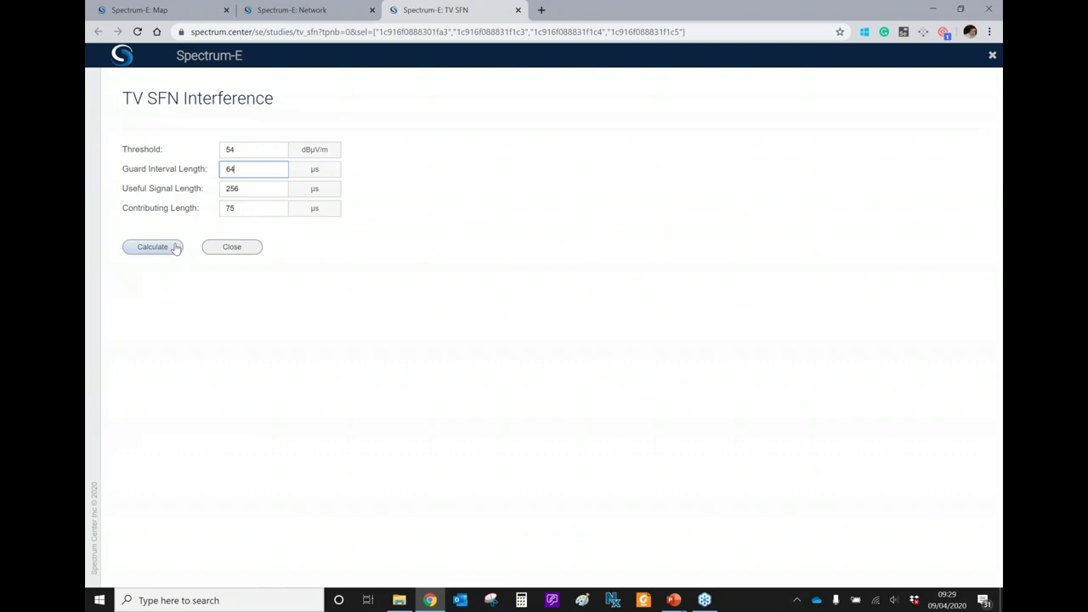
{"action": "left_click", "coordinate": [174, 247]}
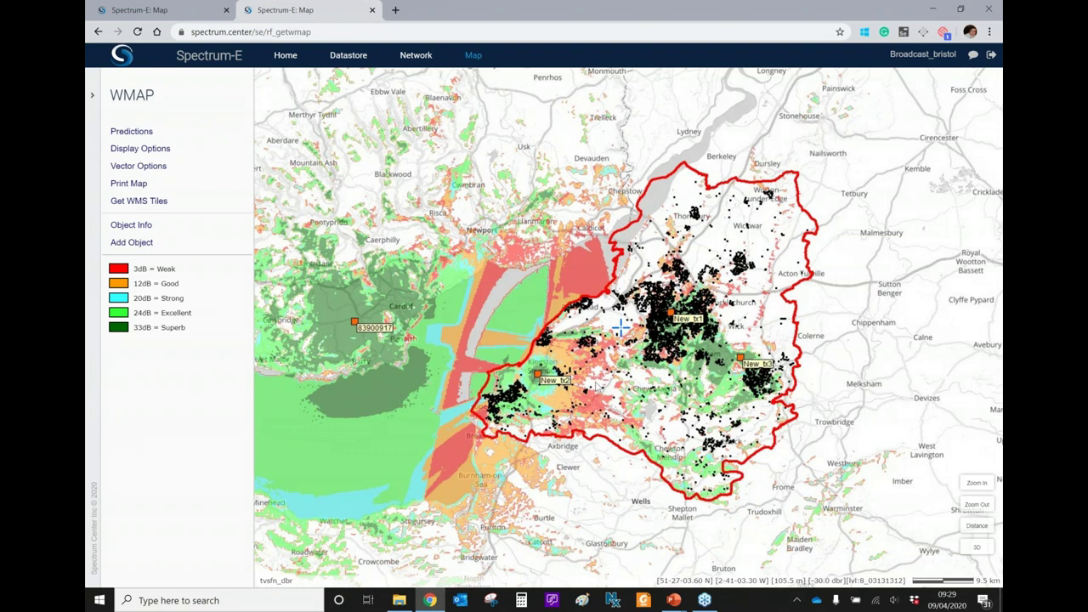
{"action": "scroll", "coordinate": [598, 387], "scroll_direction": "up", "scroll_amount": 1}
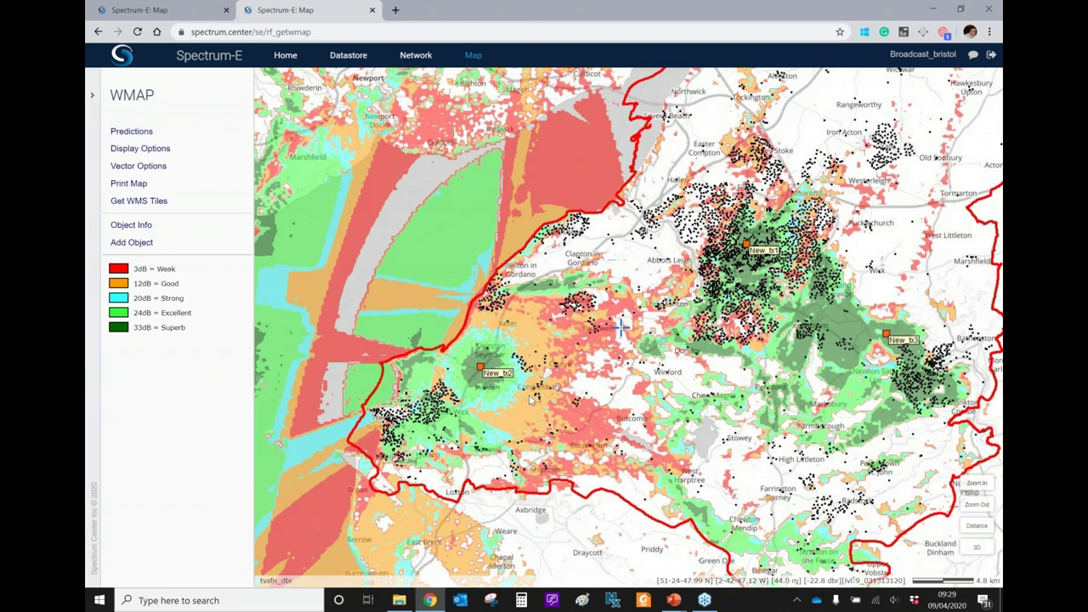
{"action": "scroll", "coordinate": [520, 397], "scroll_direction": "down", "scroll_amount": 1}
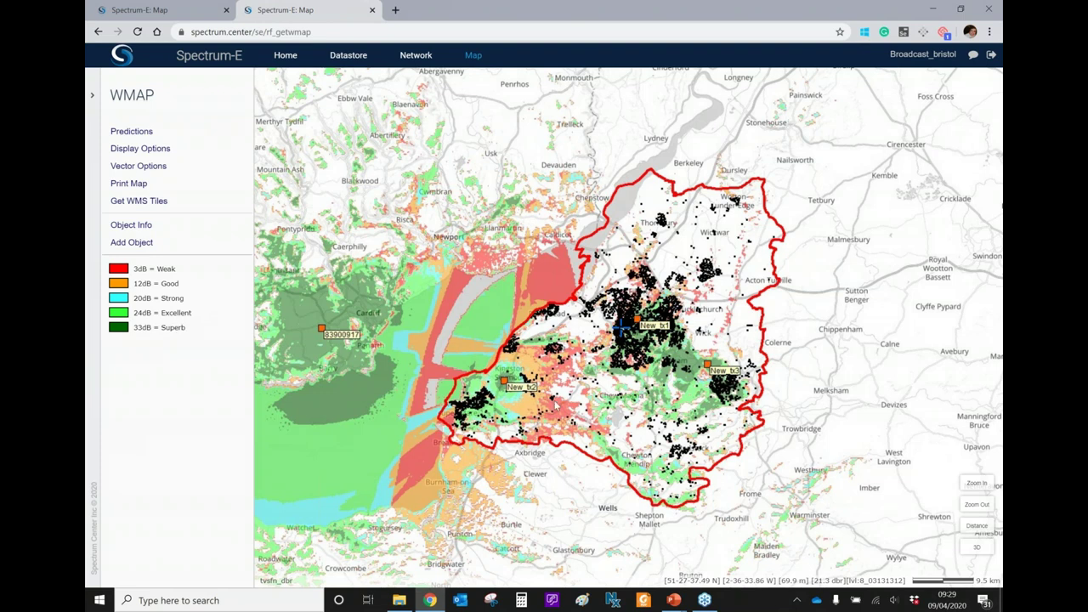
{"action": "scroll", "coordinate": [536, 396], "scroll_direction": "up", "scroll_amount": 1}
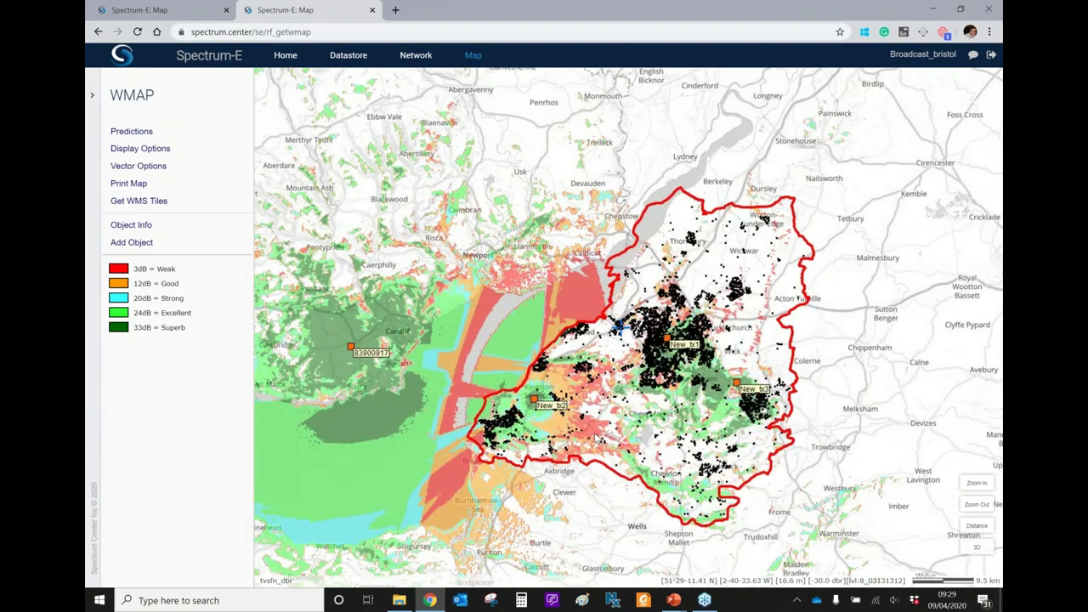
Start another SFN interference map study with all four transmitters selected.
{"action": "left_click", "coordinate": [423, 58]}
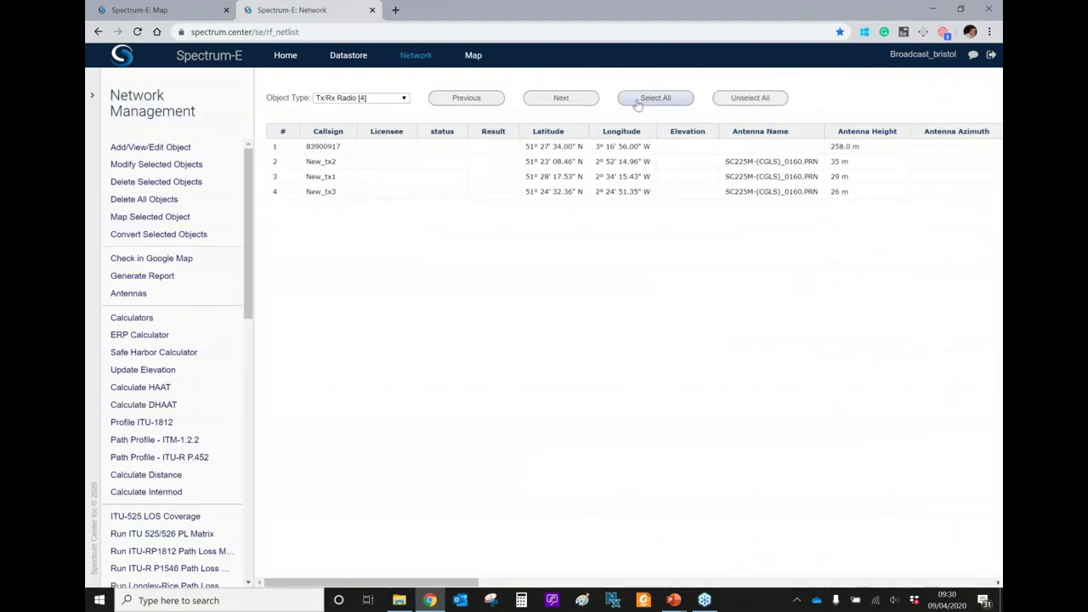
{"action": "left_click", "coordinate": [638, 102]}
{"action": "scroll", "coordinate": [244, 362], "scroll_direction": "down", "scroll_amount": 5}
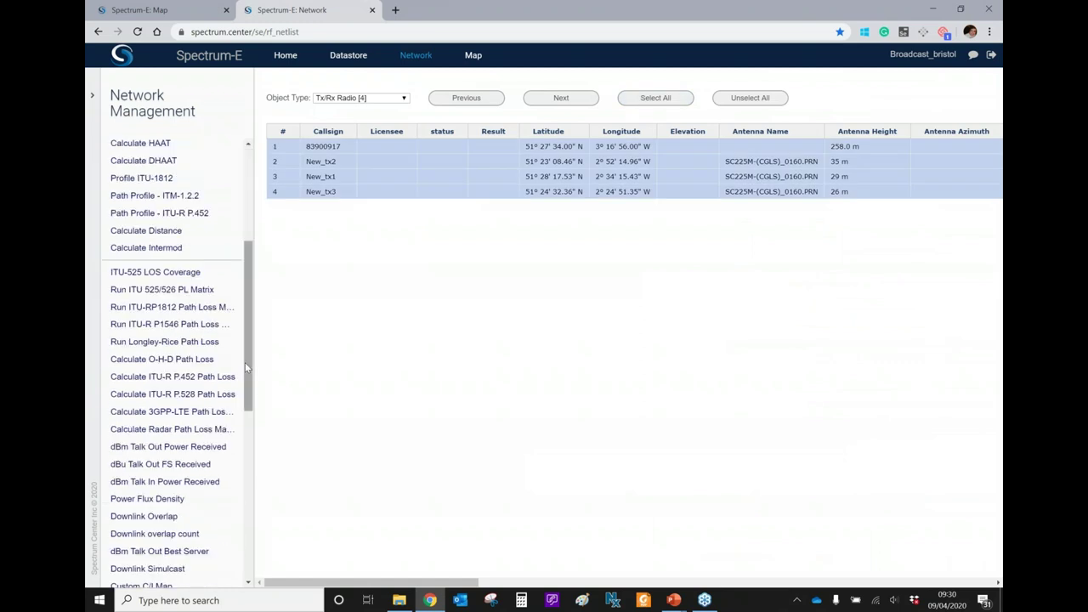
{"action": "left_click", "coordinate": [174, 439]}
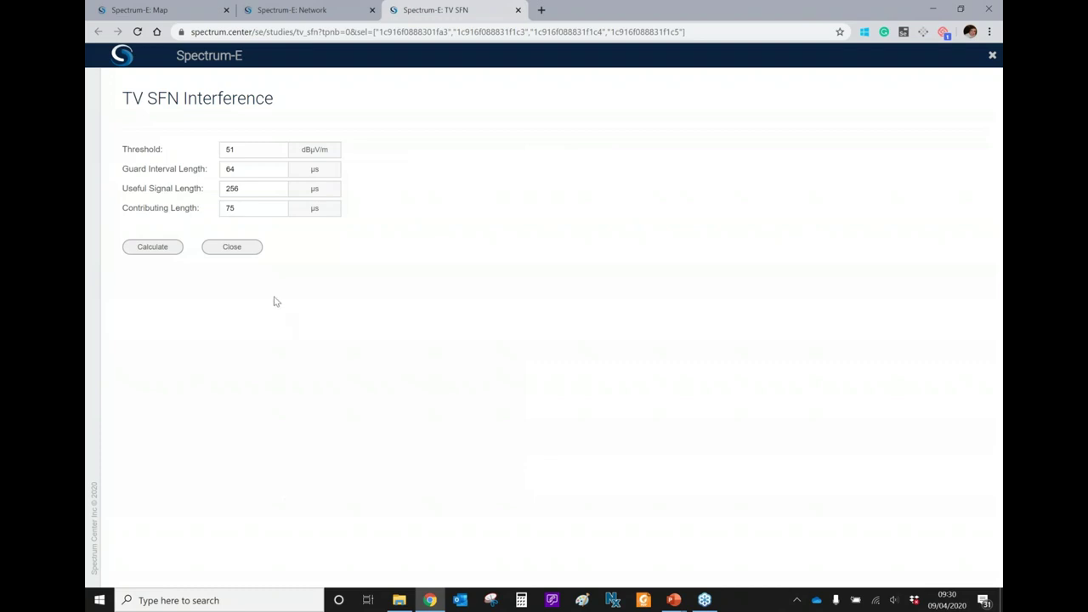
Calculate the SFN map with threshold 54 dBµV/m, guard interval 28 µs, useful signal length 1705 µs and contributing length 266 µs, and inspect it.
{"action": "double_click", "coordinate": [231, 152]}
{"action": "type", "text": "54"}
{"action": "key", "text": "Tab"}
{"action": "type", "text": "28"}
{"action": "left_click", "coordinate": [223, 189]}
{"action": "double_click", "coordinate": [224, 189]}
{"action": "type", "text": "1705"}
{"action": "double_click", "coordinate": [245, 211]}
{"action": "type", "text": "266"}
{"action": "left_click", "coordinate": [162, 247]}
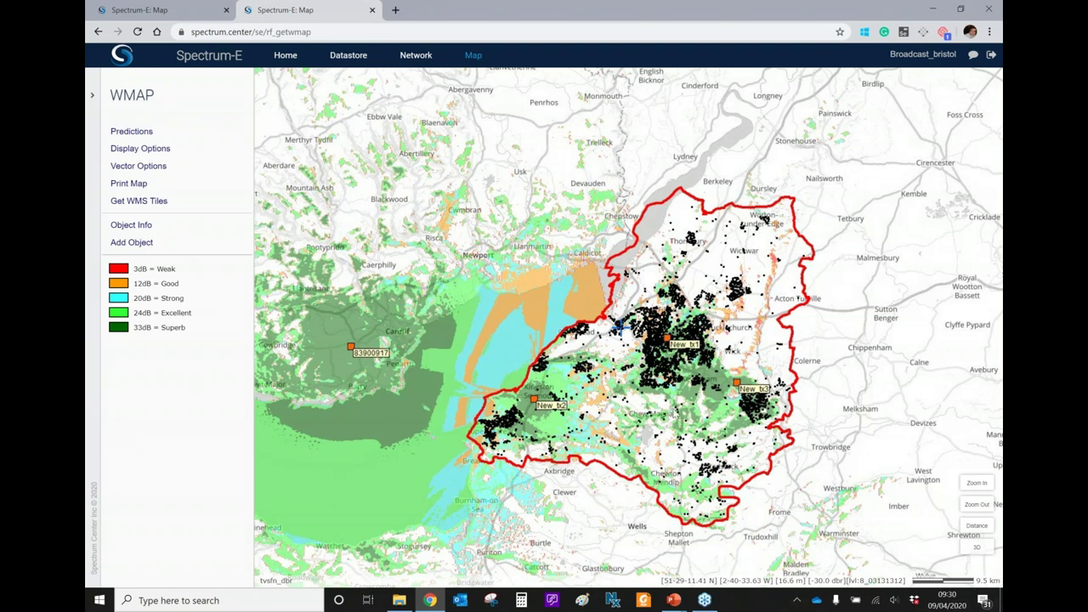
{"action": "scroll", "coordinate": [628, 423], "scroll_direction": "up", "scroll_amount": 1}
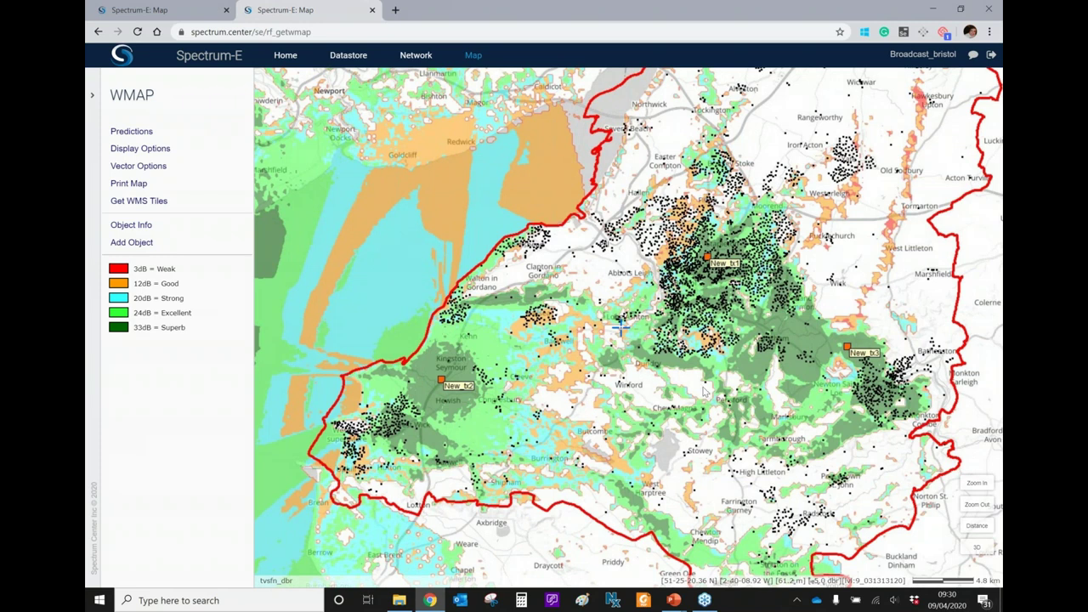
{"action": "scroll", "coordinate": [622, 328], "scroll_direction": "down", "scroll_amount": 1}
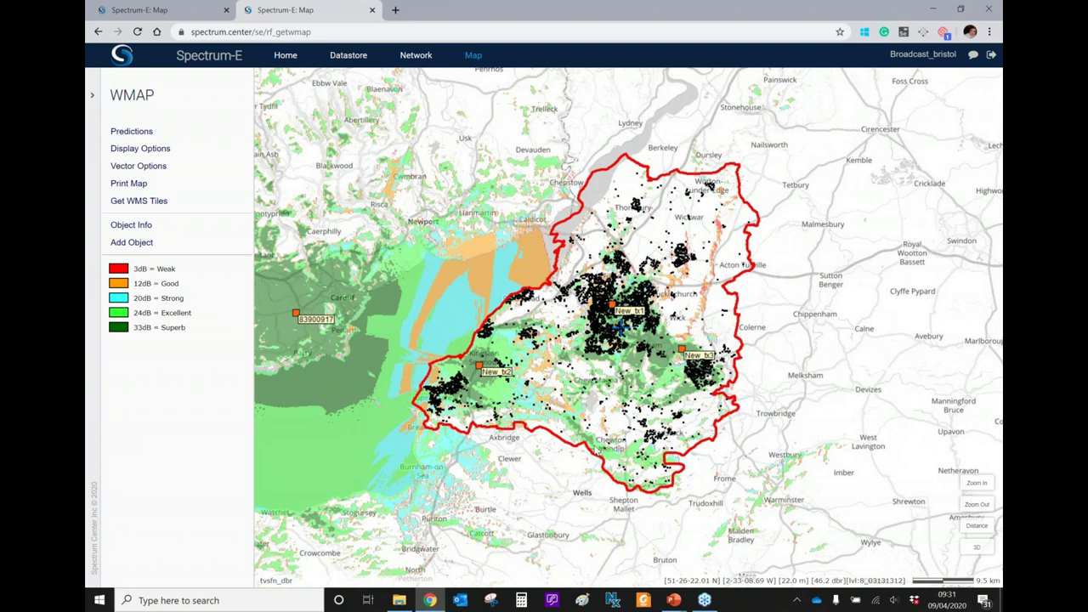
Unselect the tvsfn prediction and display the Stn2_dbu prediction on the map instead.
{"action": "left_click", "coordinate": [161, 136]}
{"action": "left_click", "coordinate": [160, 129]}
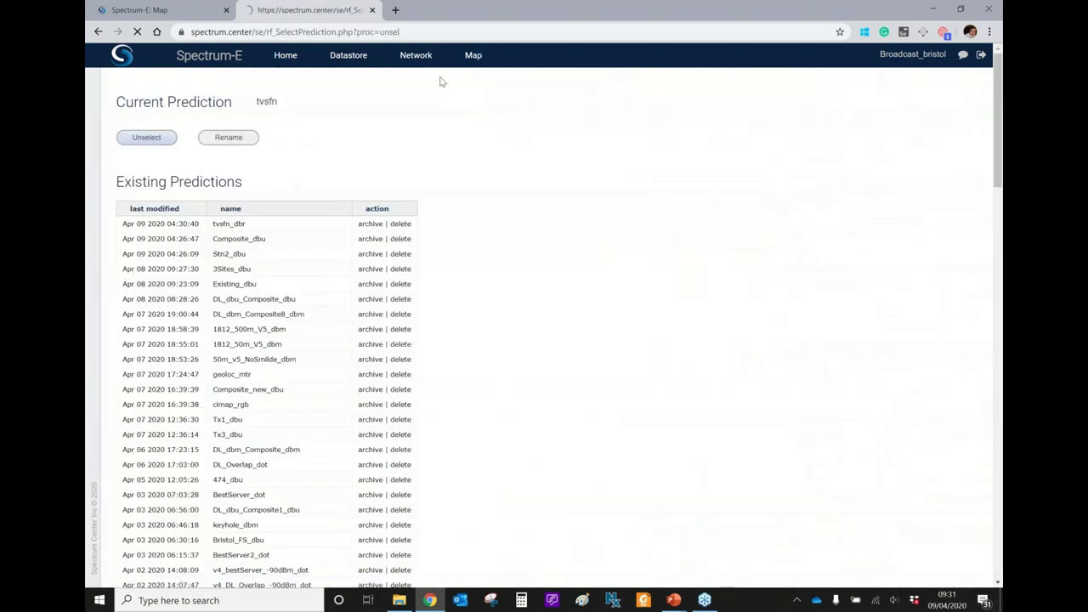
{"action": "left_click", "coordinate": [474, 56]}
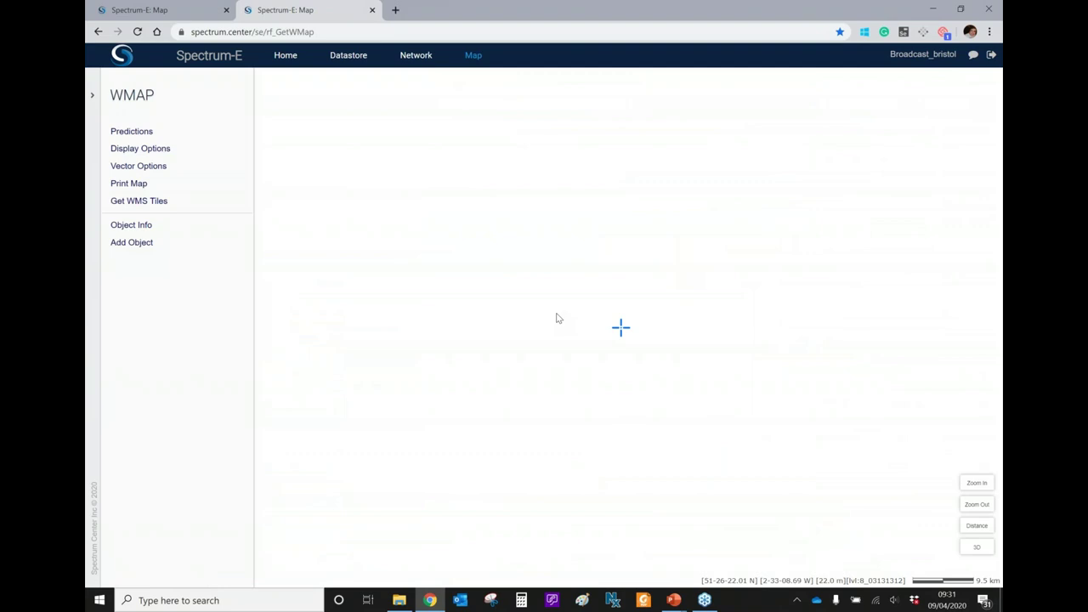
{"action": "left_click", "coordinate": [132, 131]}
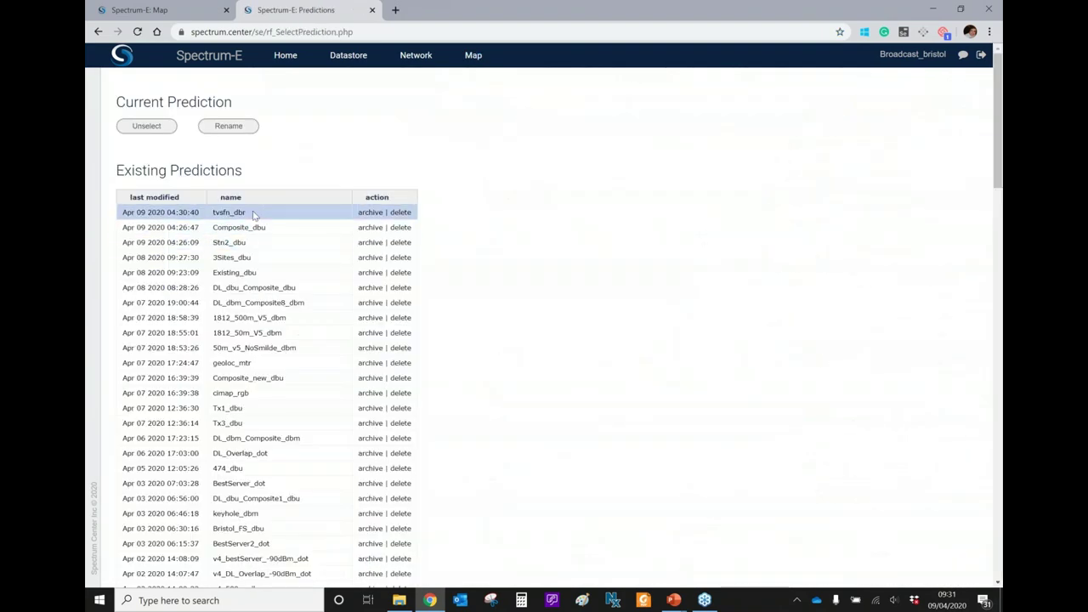
{"action": "left_click", "coordinate": [246, 243]}
{"action": "left_click", "coordinate": [474, 56]}
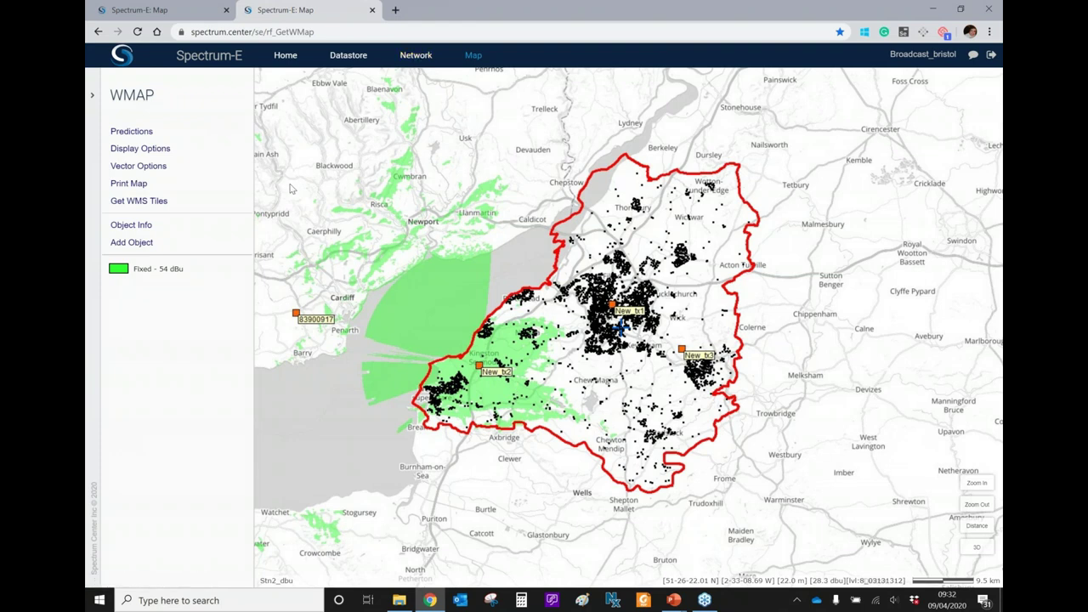
Start a Covered Polygons study from the network tools with Bristol Bounadary.shp as the vector layer.
{"action": "left_click", "coordinate": [417, 54]}
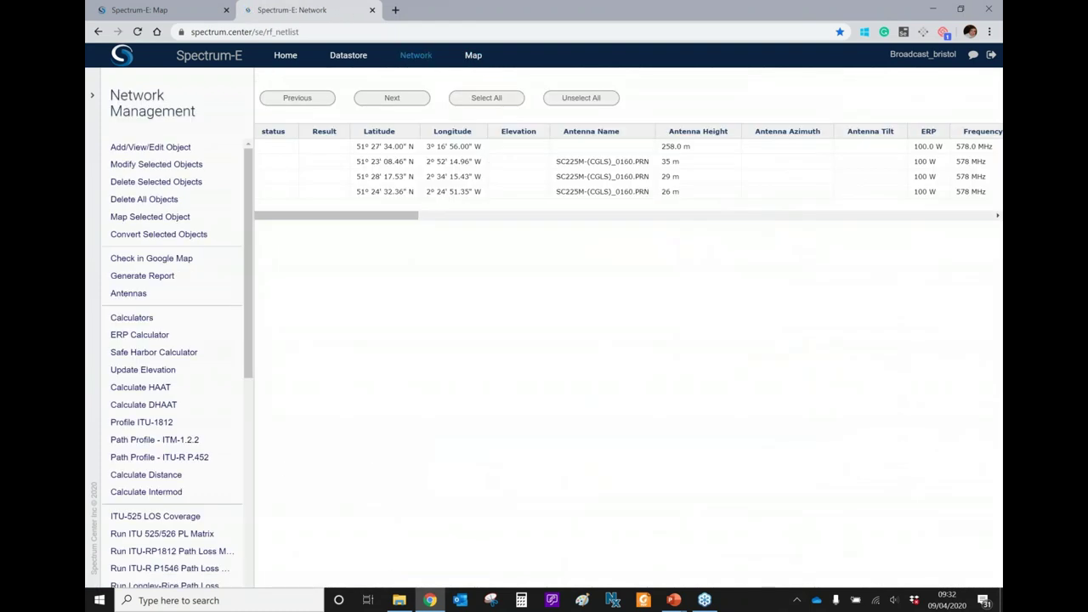
{"action": "scroll", "coordinate": [199, 476], "scroll_direction": "down", "scroll_amount": 8}
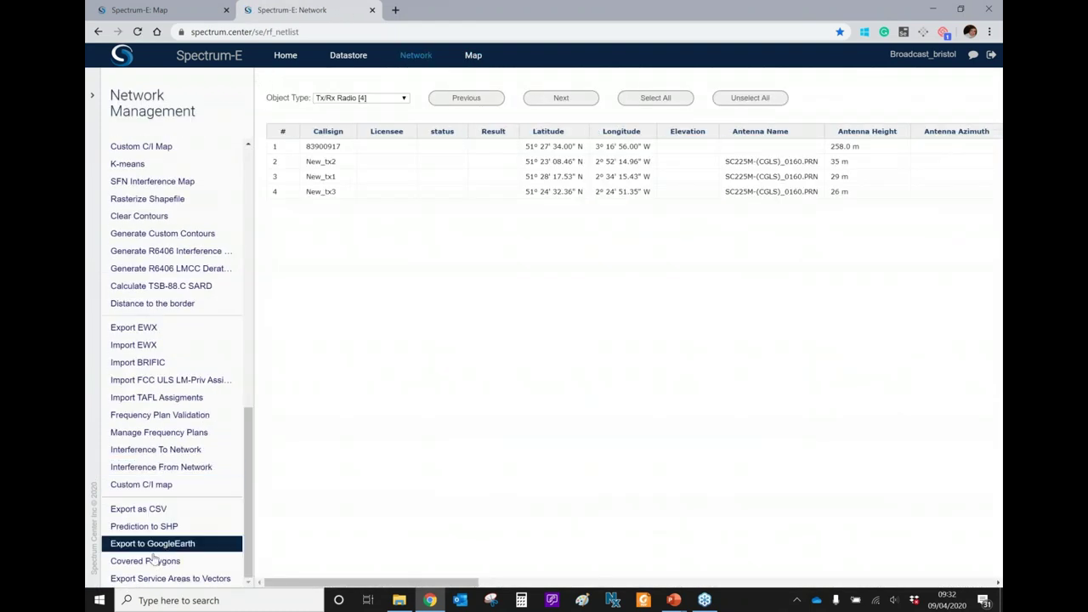
{"action": "left_click", "coordinate": [145, 561]}
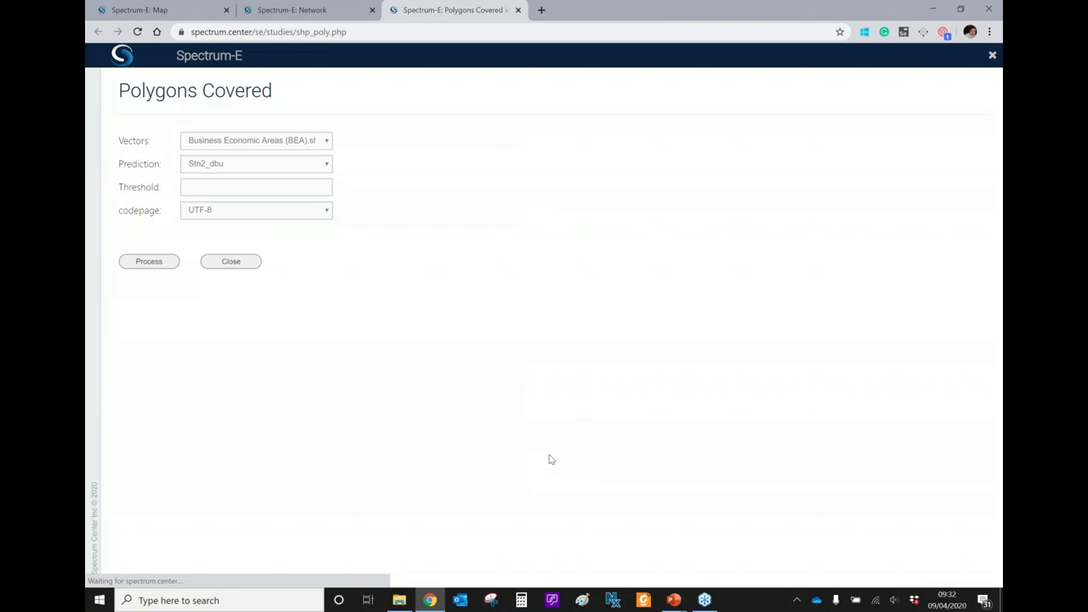
{"action": "left_click", "coordinate": [306, 141]}
{"action": "scroll", "coordinate": [281, 455], "scroll_direction": "down", "scroll_amount": 2}
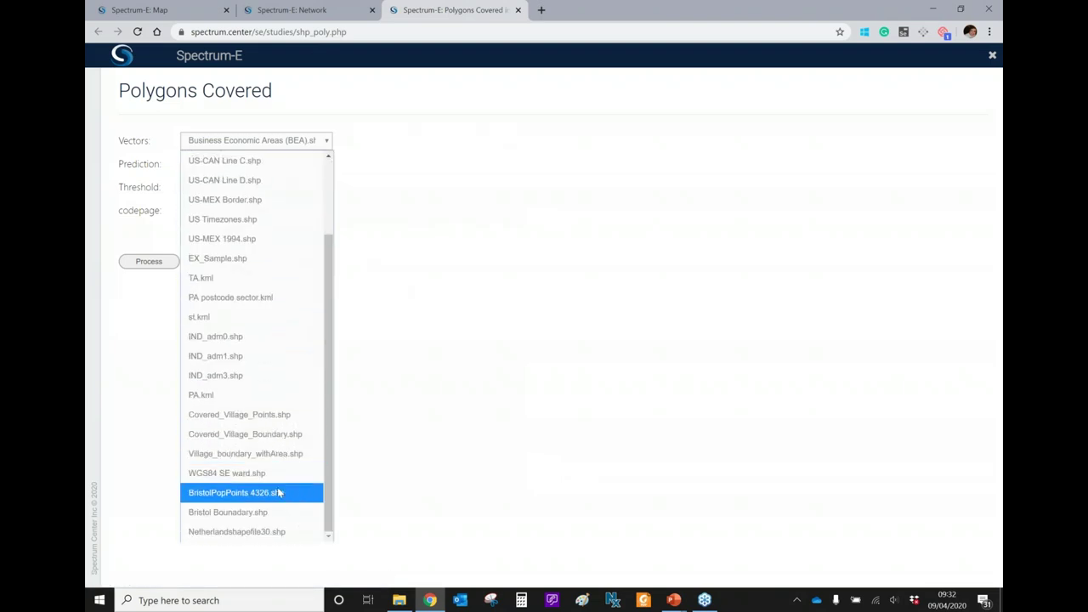
{"action": "left_click", "coordinate": [257, 512]}
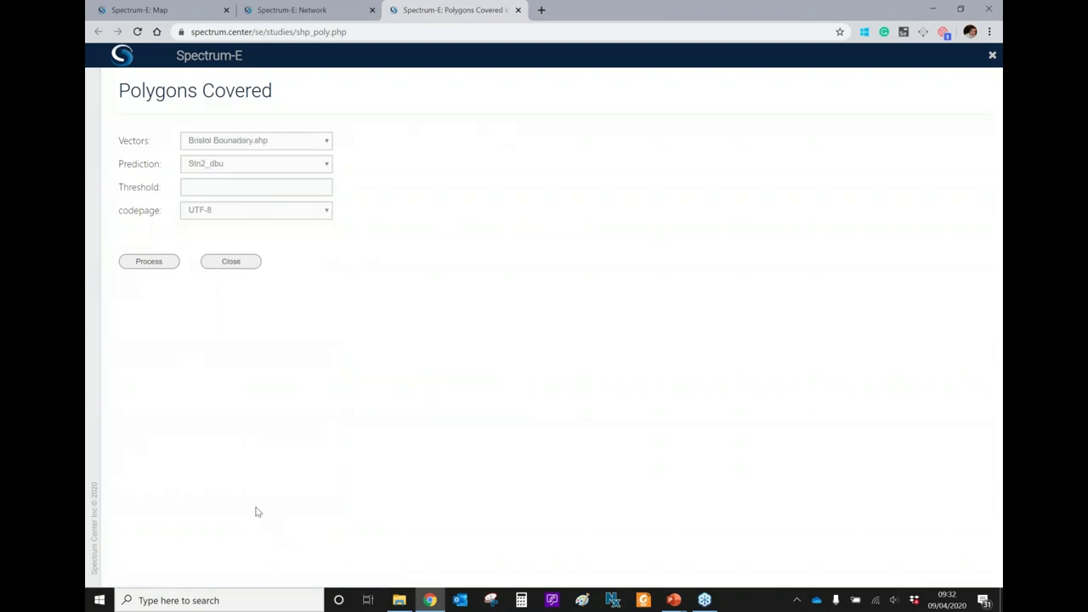
Process the boundary overlap for the Stn2_dbu prediction with threshold 54, check the covered percentage and close the results.
{"action": "left_click", "coordinate": [229, 166]}
{"action": "left_click", "coordinate": [221, 182]}
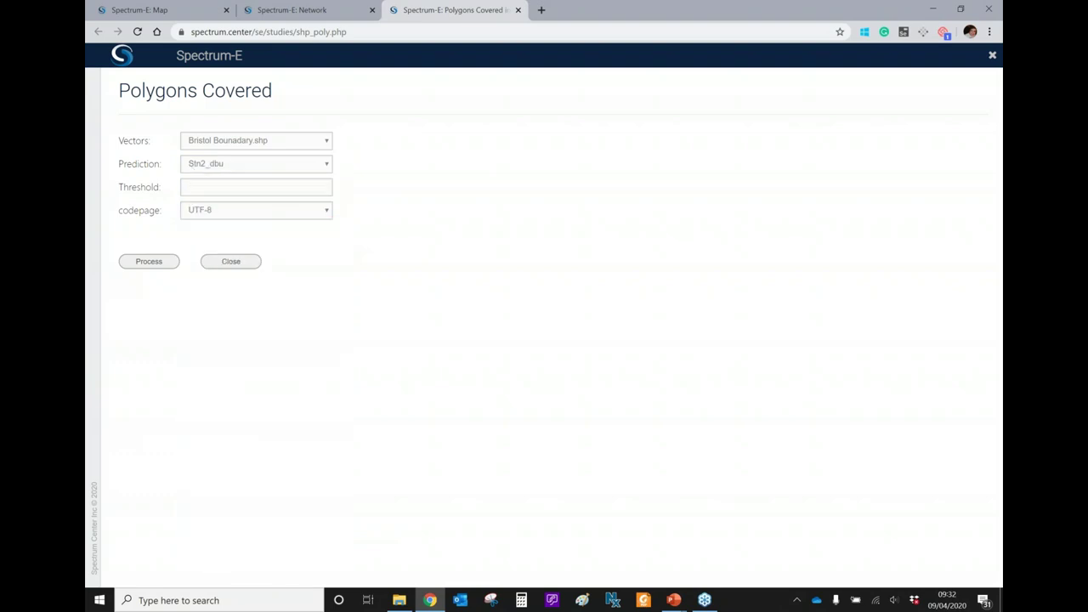
{"action": "left_click", "coordinate": [238, 186]}
{"action": "type", "text": "54"}
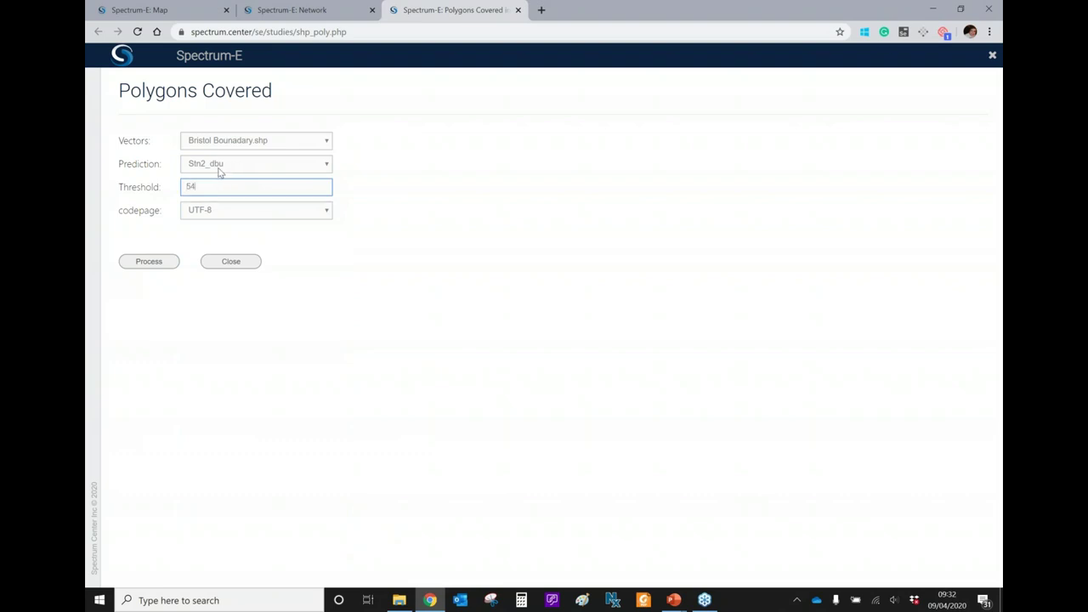
{"action": "left_click", "coordinate": [167, 263]}
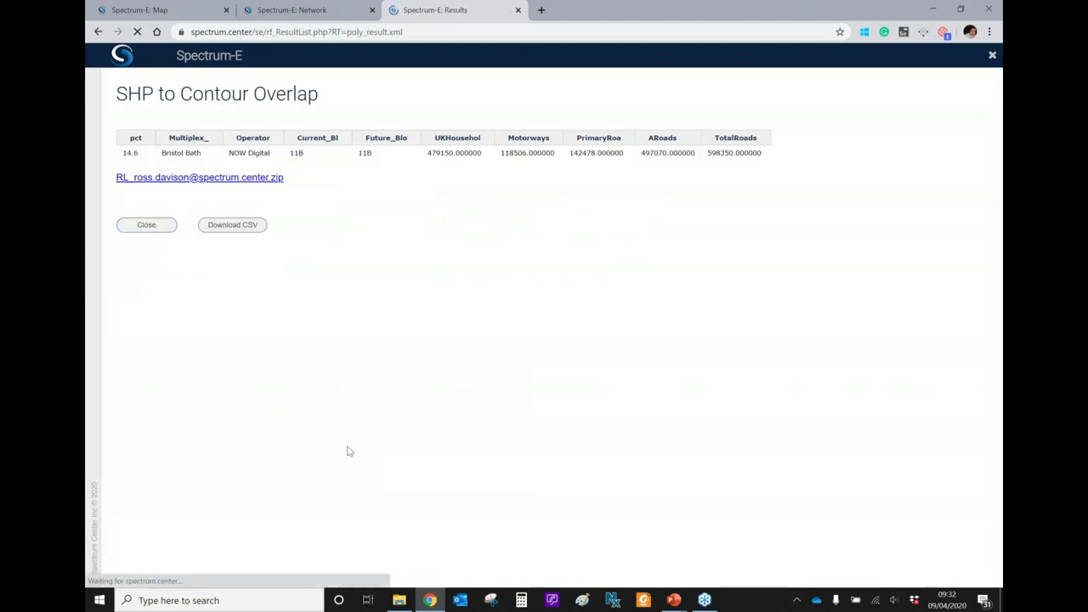
{"action": "left_click_drag", "start_coordinate": [143, 156], "coordinate": [125, 156]}
{"action": "left_click", "coordinate": [162, 166]}
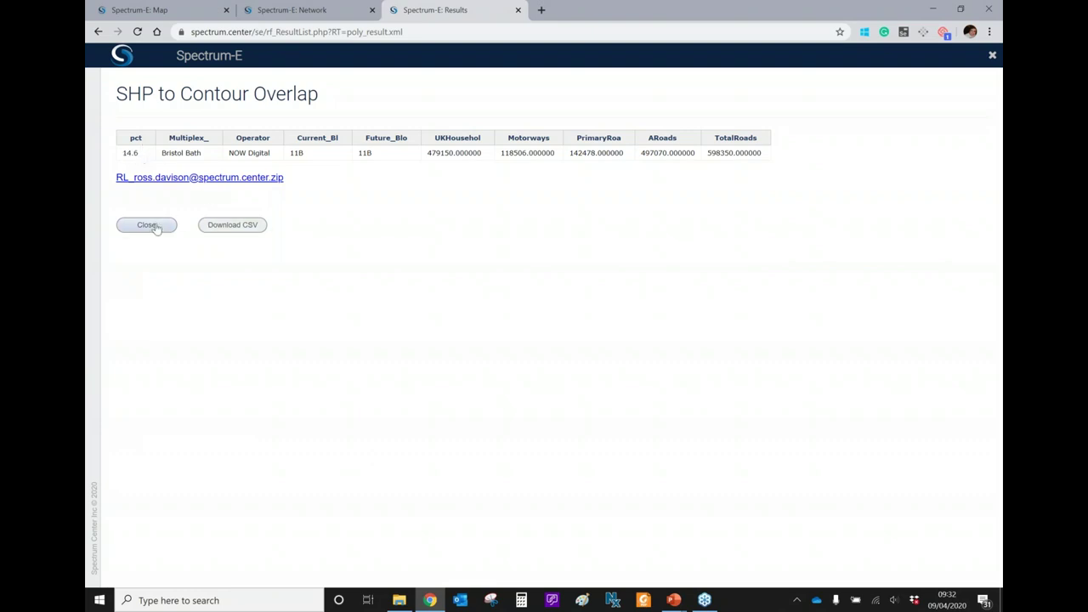
{"action": "left_click", "coordinate": [148, 226]}
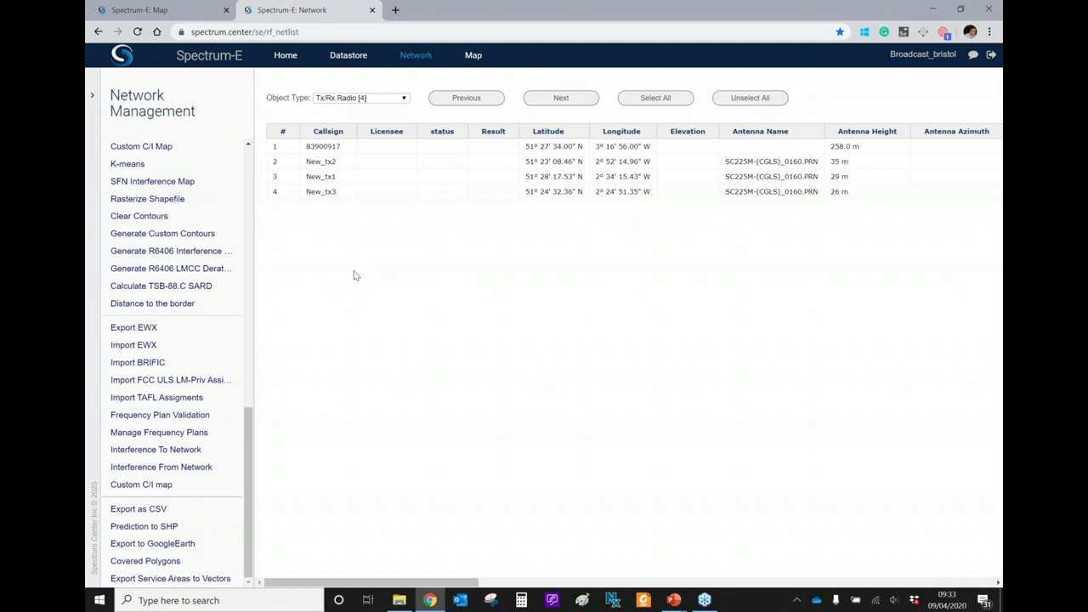
Process a Covered Polygons study of BristolPopPoints 4326.shp against the Stn2_dbu prediction with threshold 54.
{"action": "left_click", "coordinate": [184, 565]}
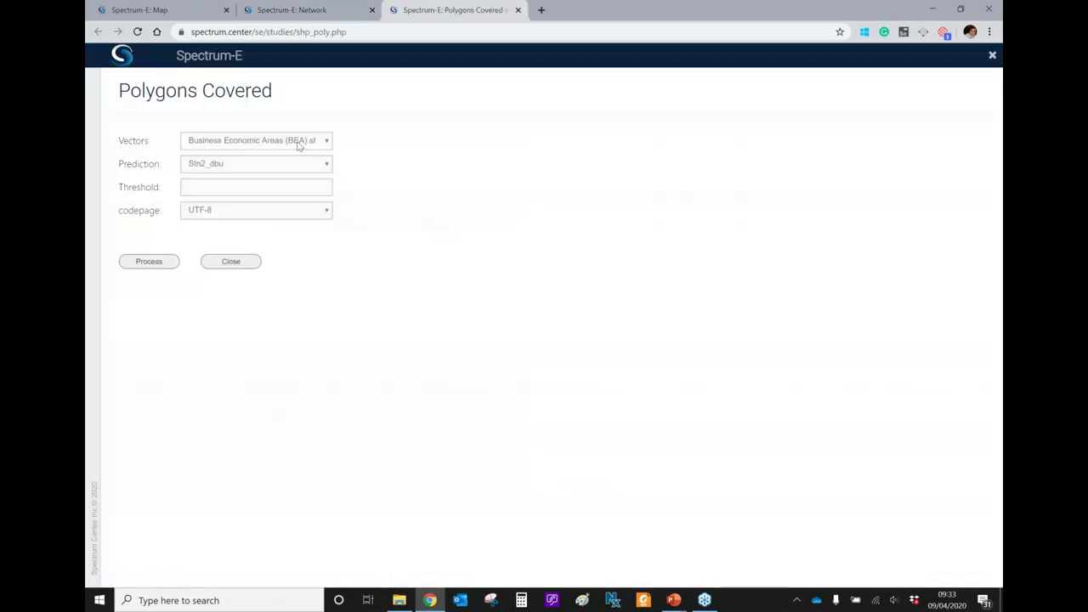
{"action": "left_click", "coordinate": [301, 140]}
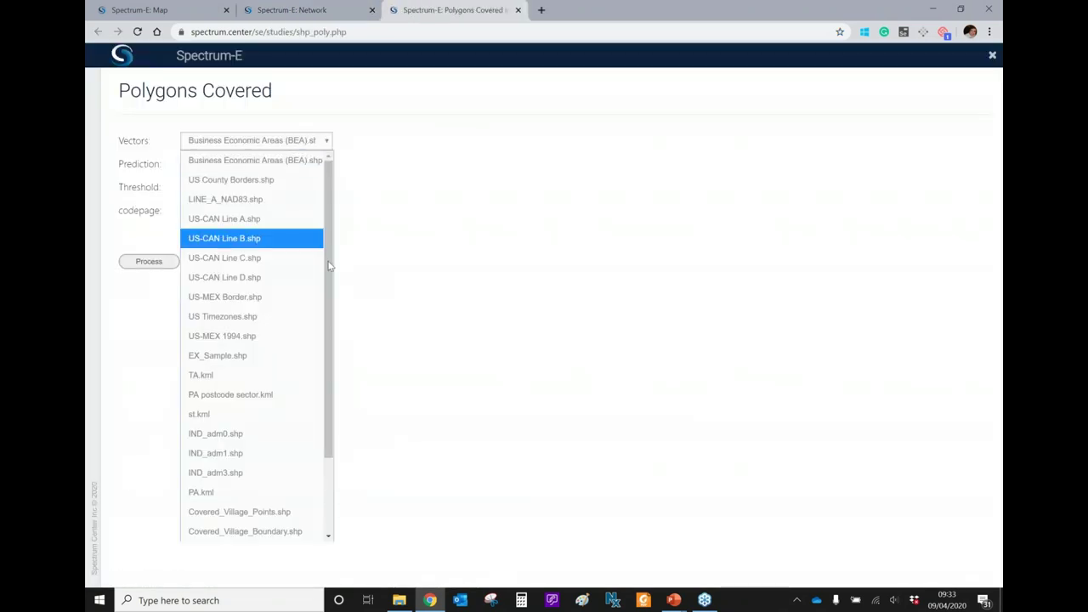
{"action": "scroll", "coordinate": [321, 264], "scroll_direction": "down", "scroll_amount": 2}
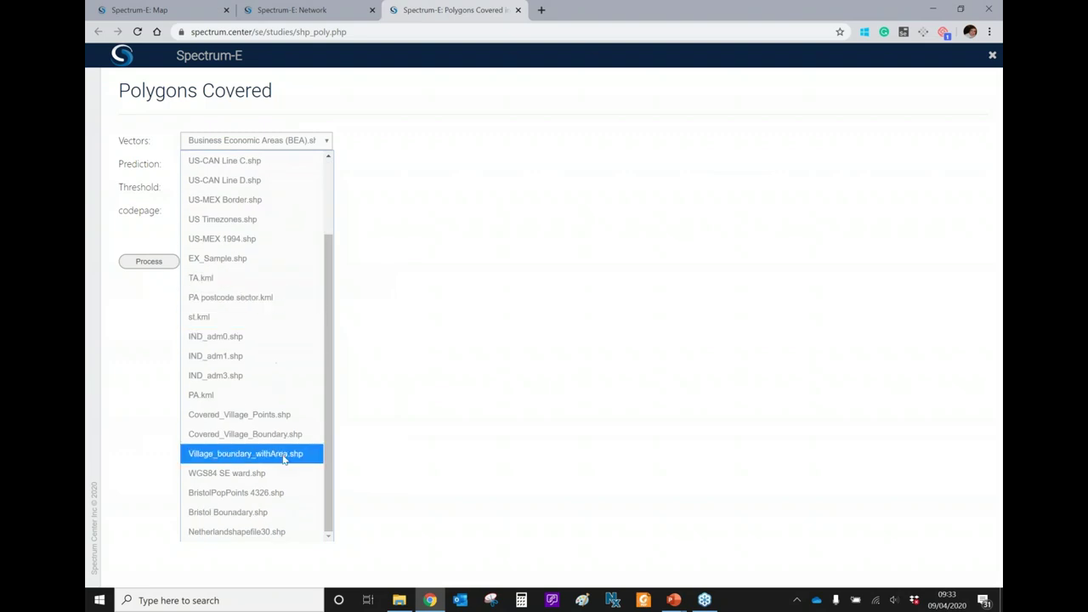
{"action": "left_click", "coordinate": [226, 493]}
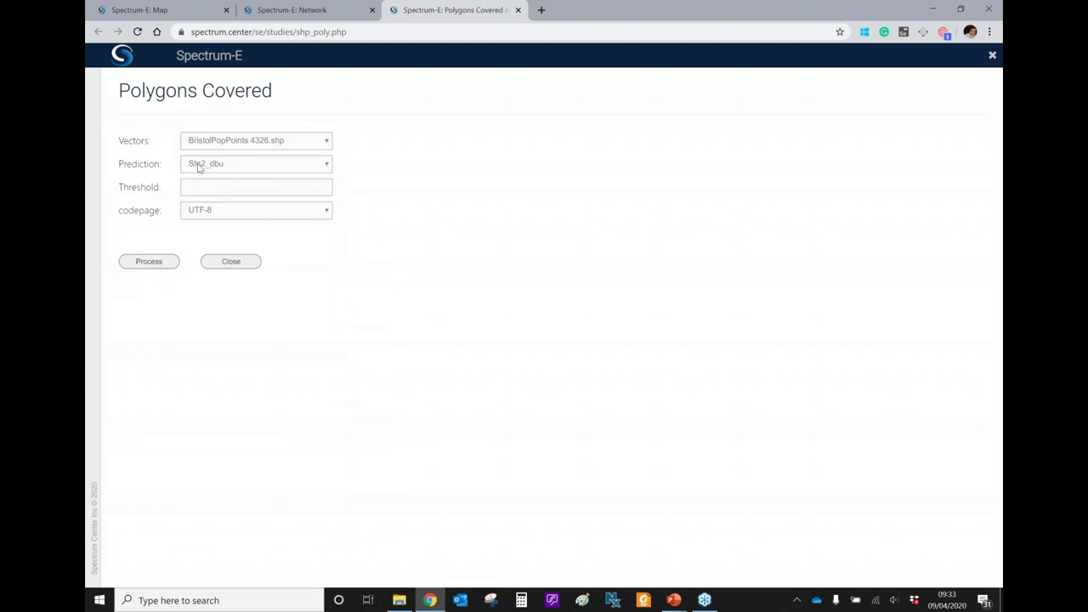
{"action": "left_click", "coordinate": [227, 188]}
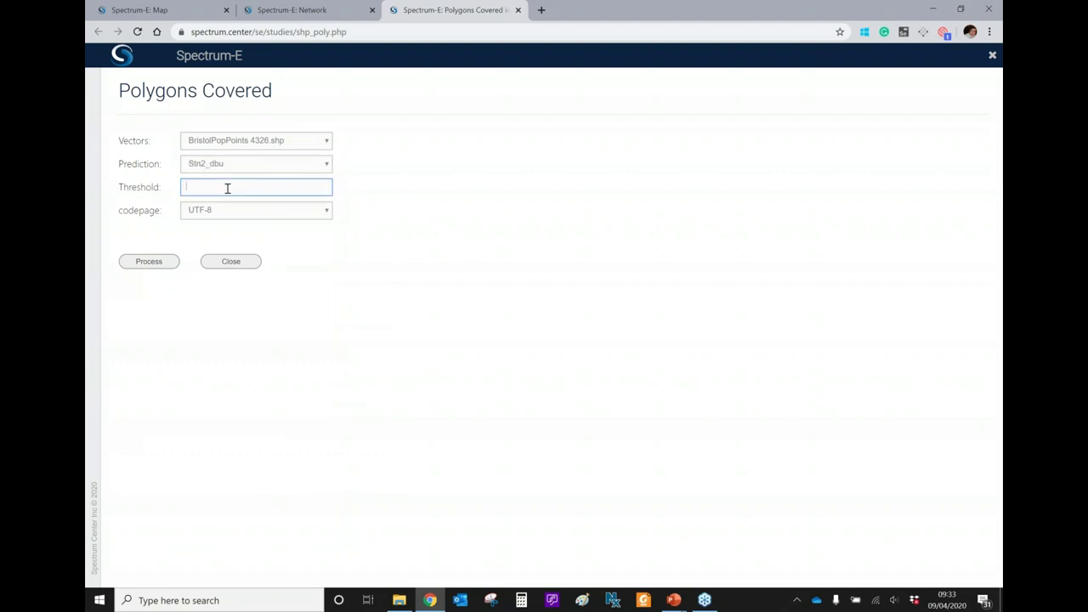
{"action": "type", "text": "54"}
{"action": "left_click", "coordinate": [167, 264]}
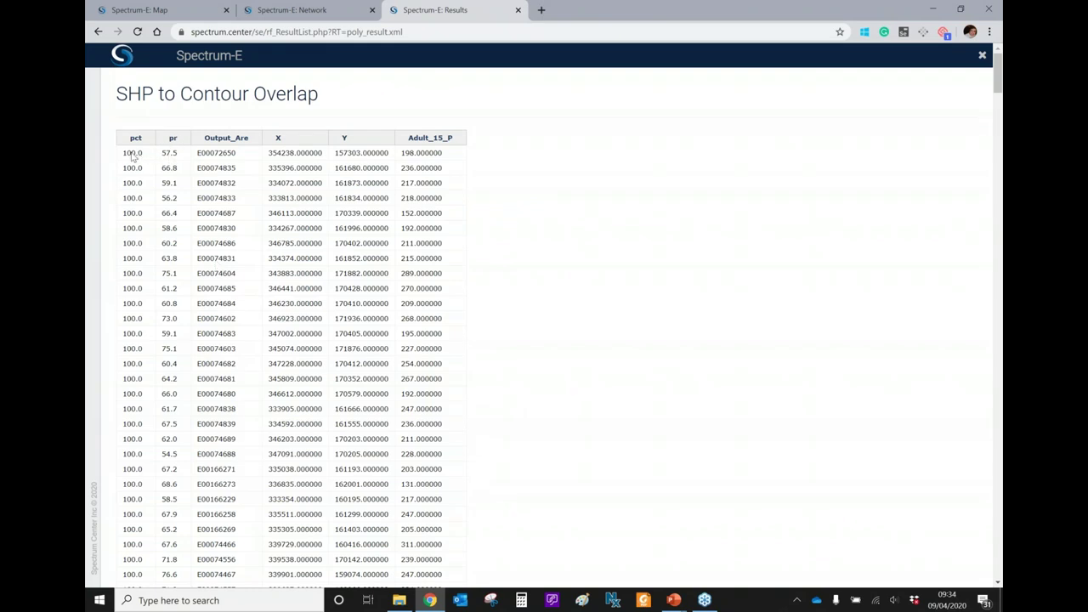
Examine the first overlap result's coverage percentage, pr value, output area, coordinates and Adult_15_P population.
{"action": "left_click_drag", "start_coordinate": [125, 155], "coordinate": [219, 153]}
{"action": "left_click", "coordinate": [213, 153]}
{"action": "double_click", "coordinate": [132, 154]}
{"action": "left_click", "coordinate": [149, 157]}
{"action": "double_click", "coordinate": [166, 154]}
{"action": "left_click_drag", "start_coordinate": [201, 154], "coordinate": [443, 157]}
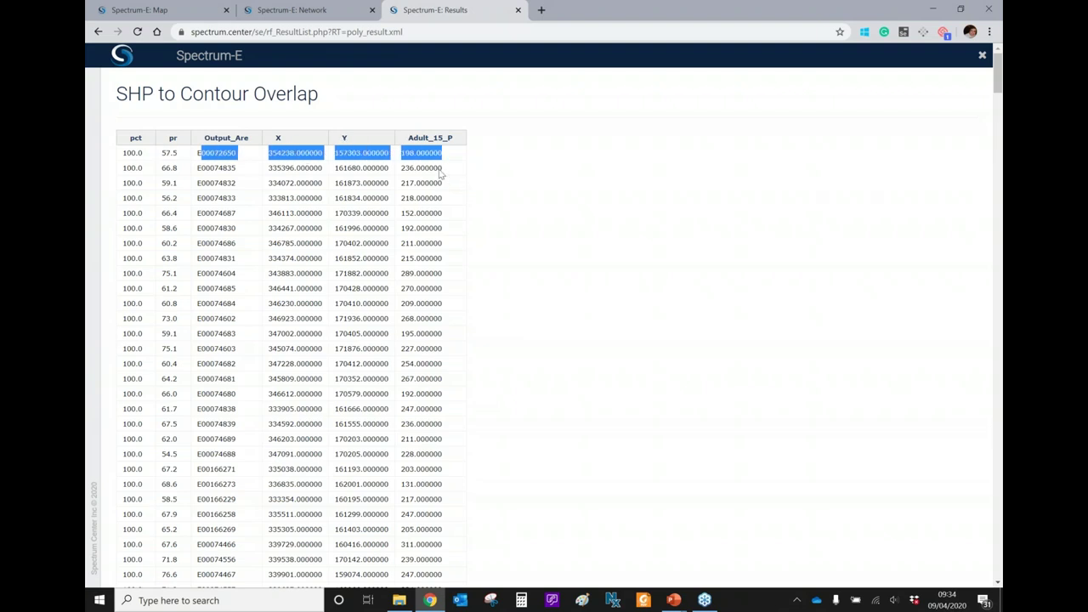
Sort the overlap results by X, review the list down to its download options and close the results.
{"action": "left_click", "coordinate": [294, 138]}
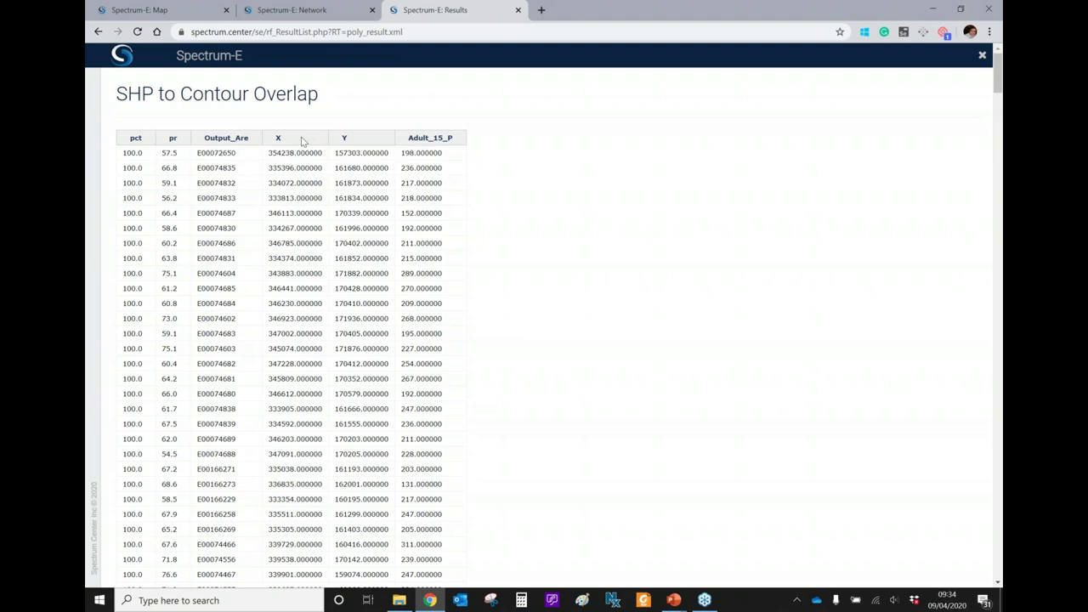
{"action": "left_click_drag", "start_coordinate": [277, 154], "coordinate": [444, 158]}
{"action": "left_click", "coordinate": [444, 158]}
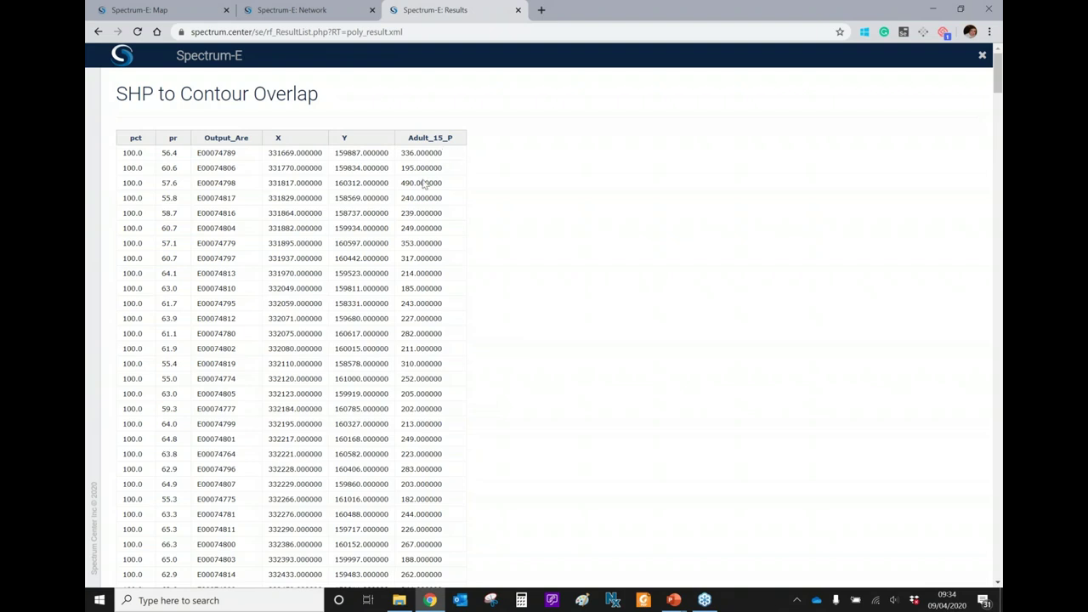
{"action": "left_click_drag", "start_coordinate": [999, 72], "coordinate": [1000, 562]}
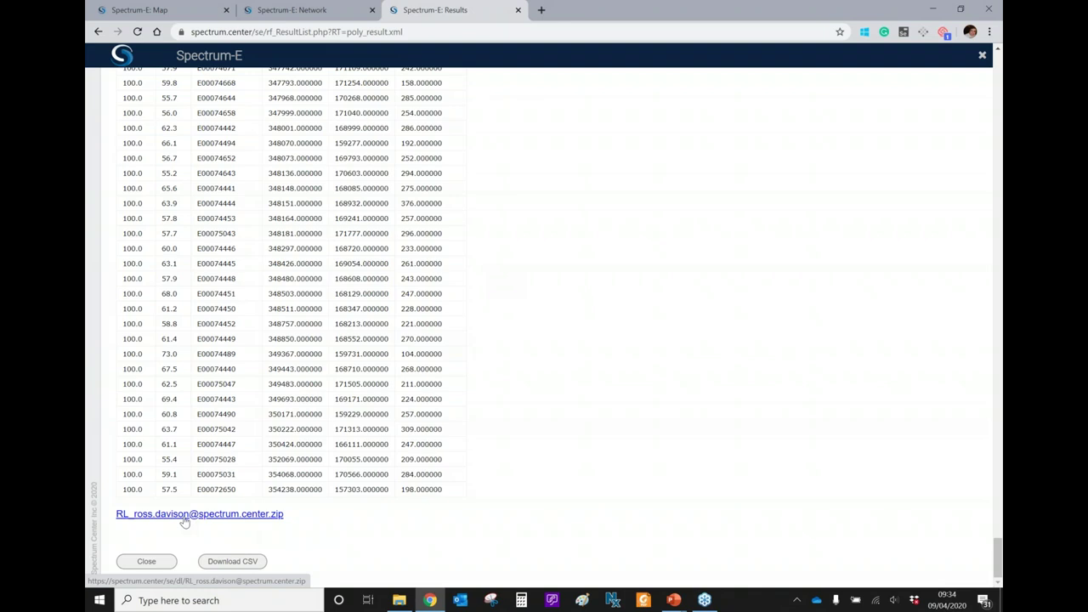
{"action": "left_click", "coordinate": [146, 562]}
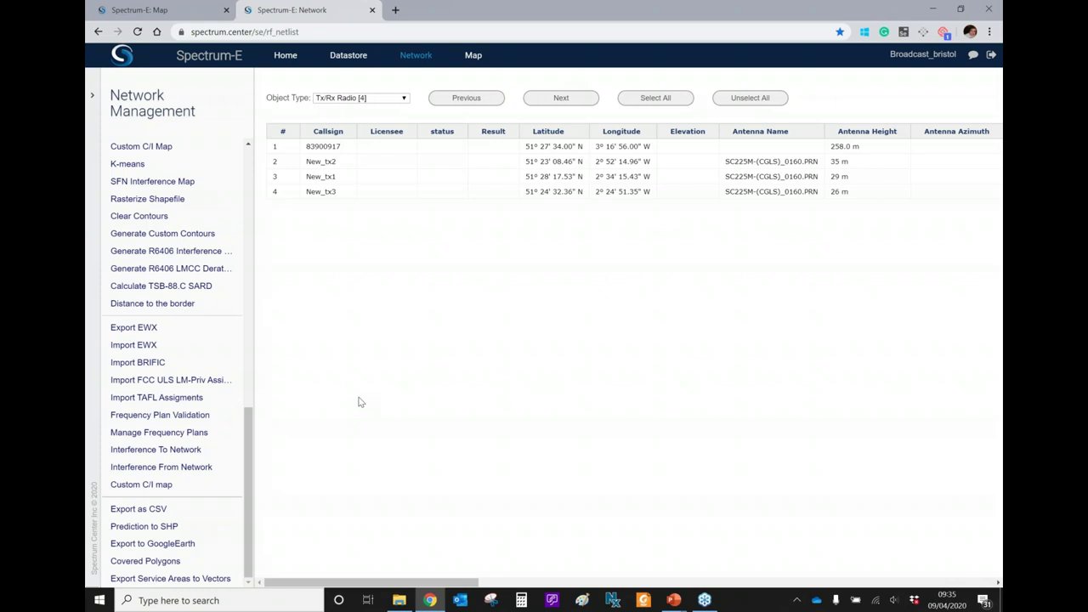
{"action": "left_click", "coordinate": [223, 432]}
{"action": "scroll", "coordinate": [223, 430], "scroll_direction": "up", "scroll_amount": 3}
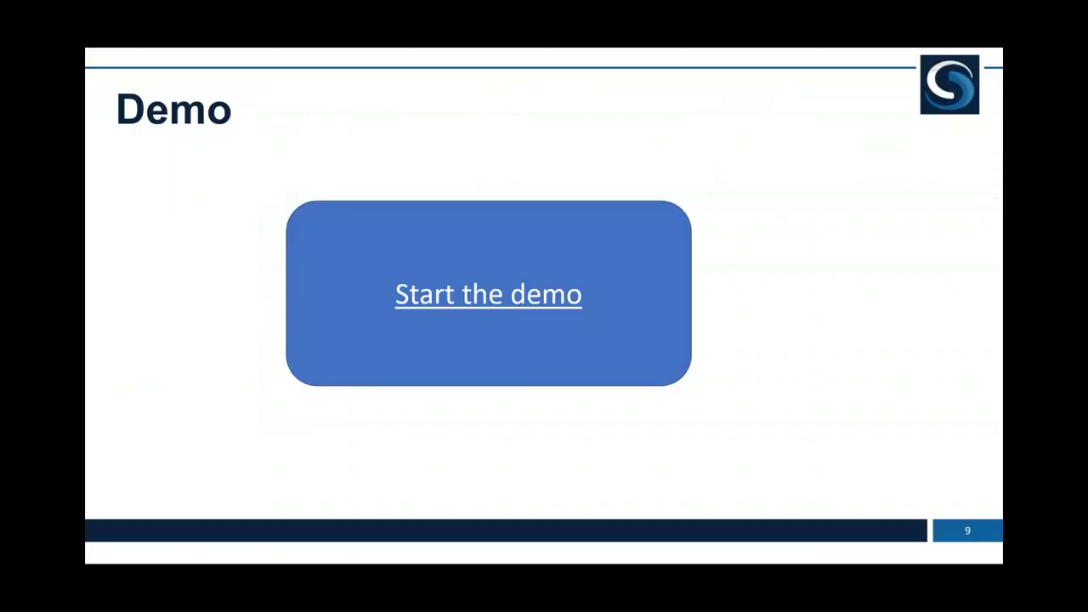
{"action": "key", "text": "Right"}
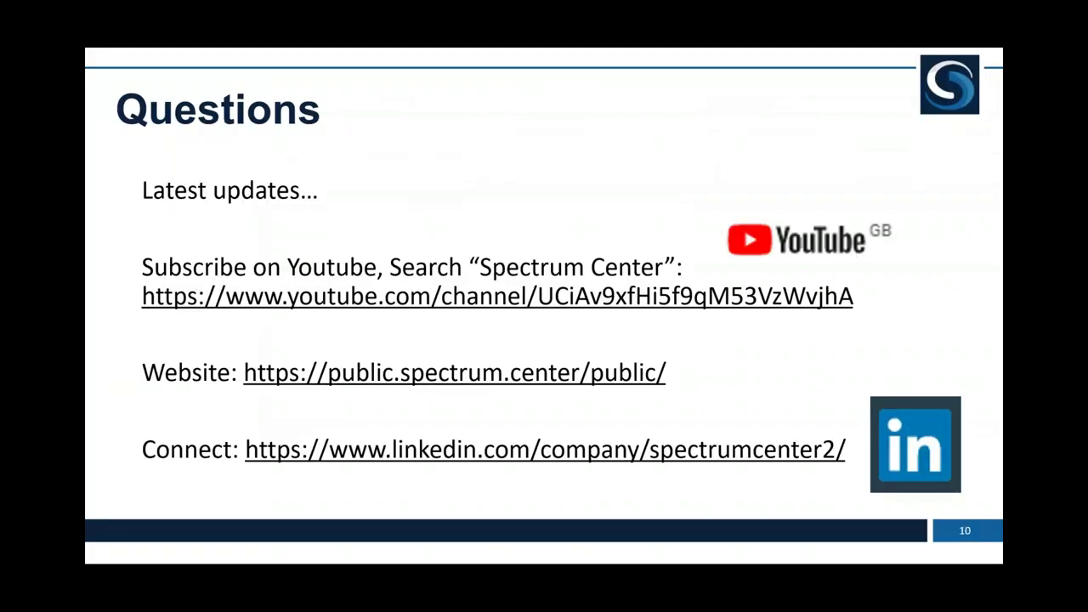
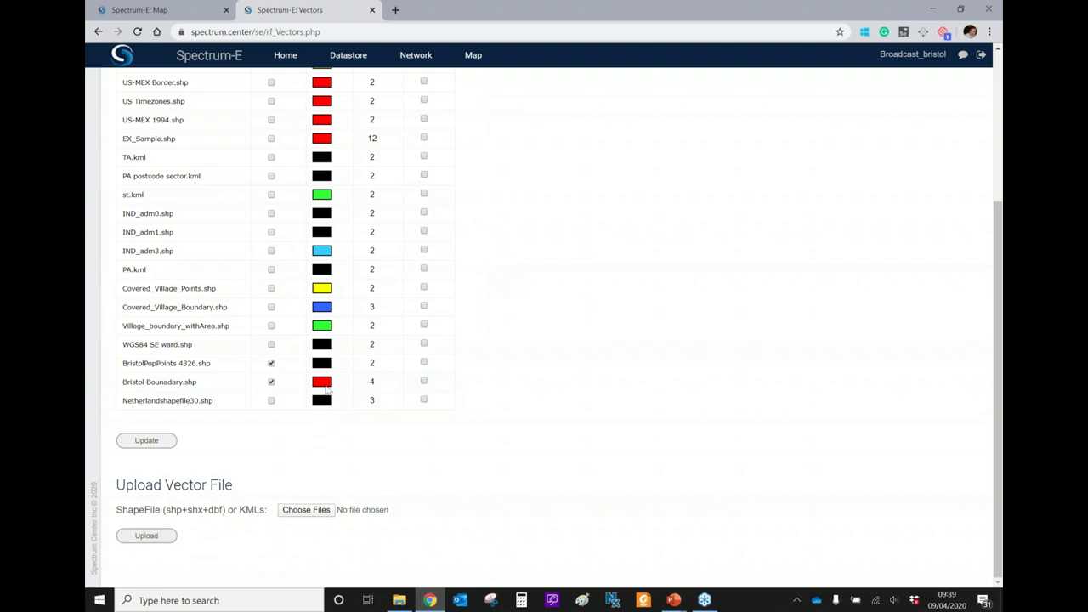
Change the Bristol Bounadary.shp vector colour to blue and update the vector settings.
{"action": "left_click", "coordinate": [326, 388]}
{"action": "left_click", "coordinate": [581, 293]}
{"action": "left_click", "coordinate": [376, 381]}
{"action": "left_click", "coordinate": [170, 441]}
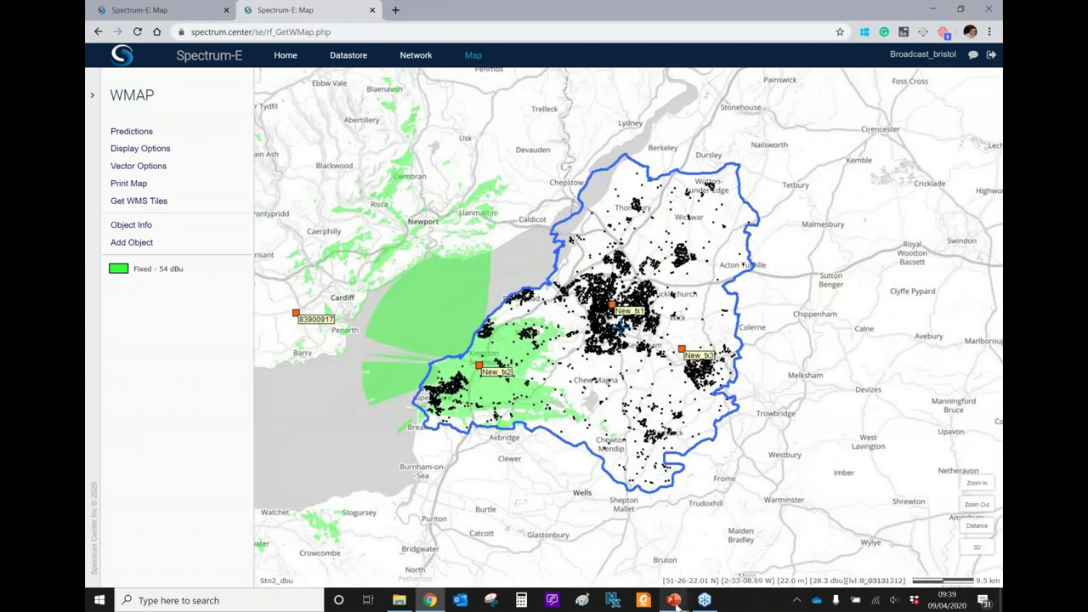
{"action": "mouse_move", "coordinate": [676, 602]}
{"action": "left_click", "coordinate": [765, 531]}
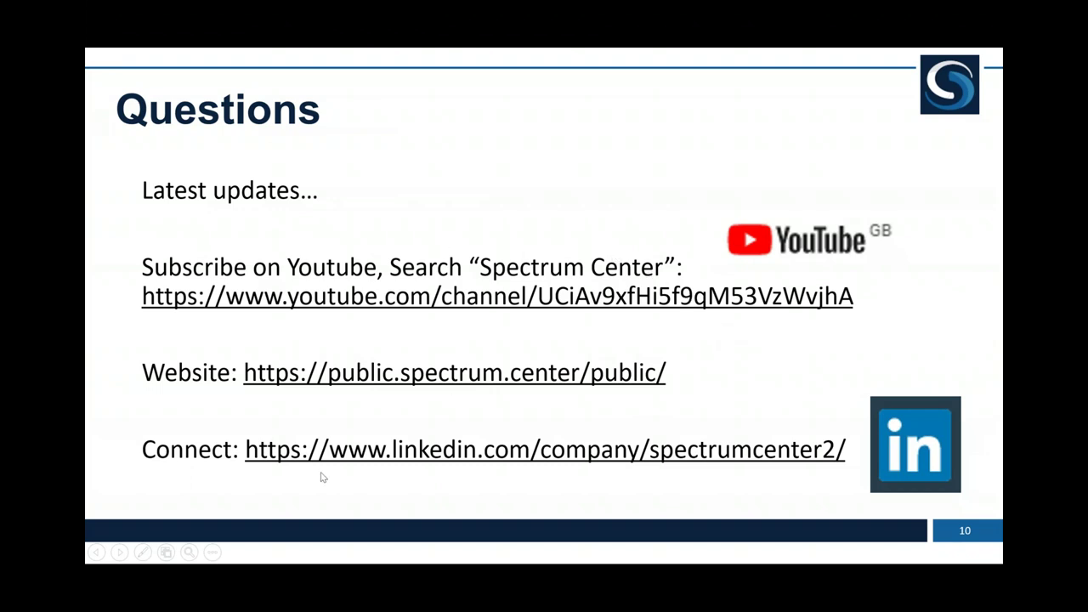
{"action": "key", "text": "alt+Tab"}
{"action": "key", "text": "super"}
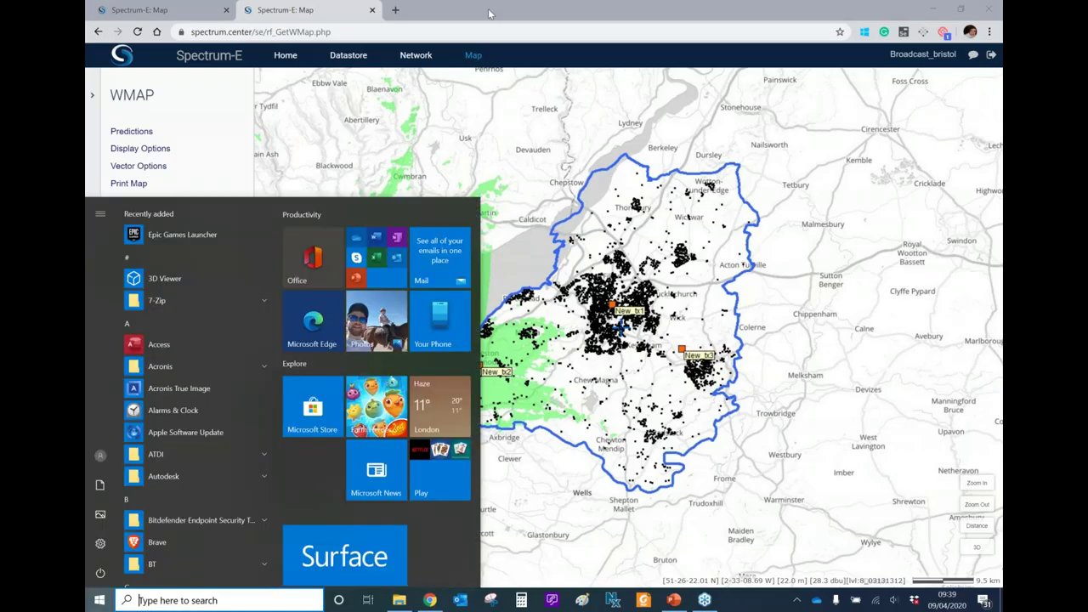
Inspect the ShapeFile and KML upload section of the vector options without choosing a file, and return to the map.
{"action": "left_click", "coordinate": [139, 166]}
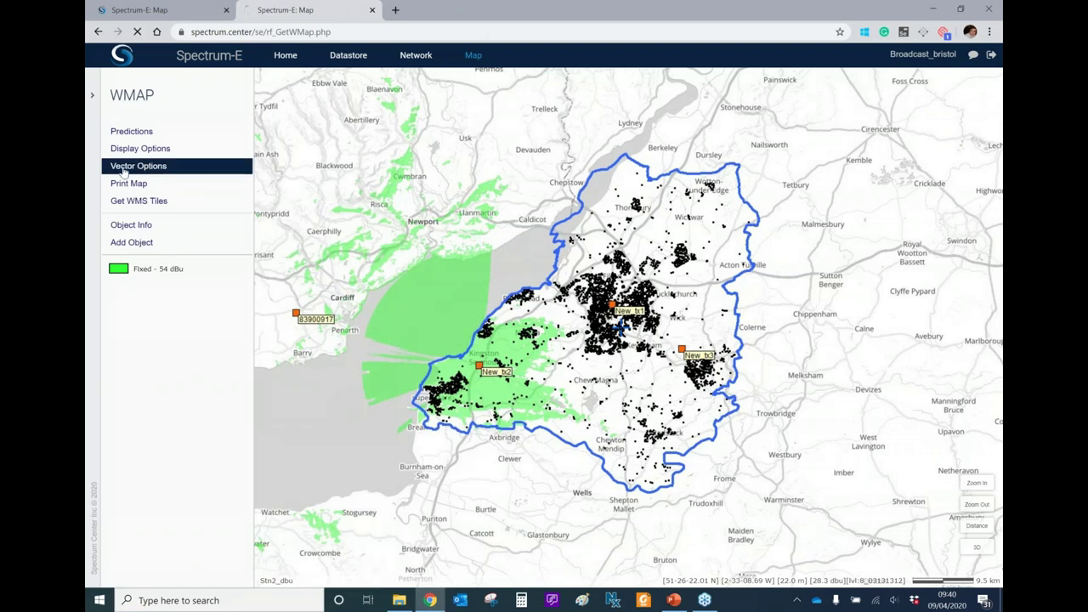
{"action": "scroll", "coordinate": [272, 397], "scroll_direction": "down", "scroll_amount": 1}
{"action": "scroll", "coordinate": [272, 397], "scroll_direction": "down", "scroll_amount": 3}
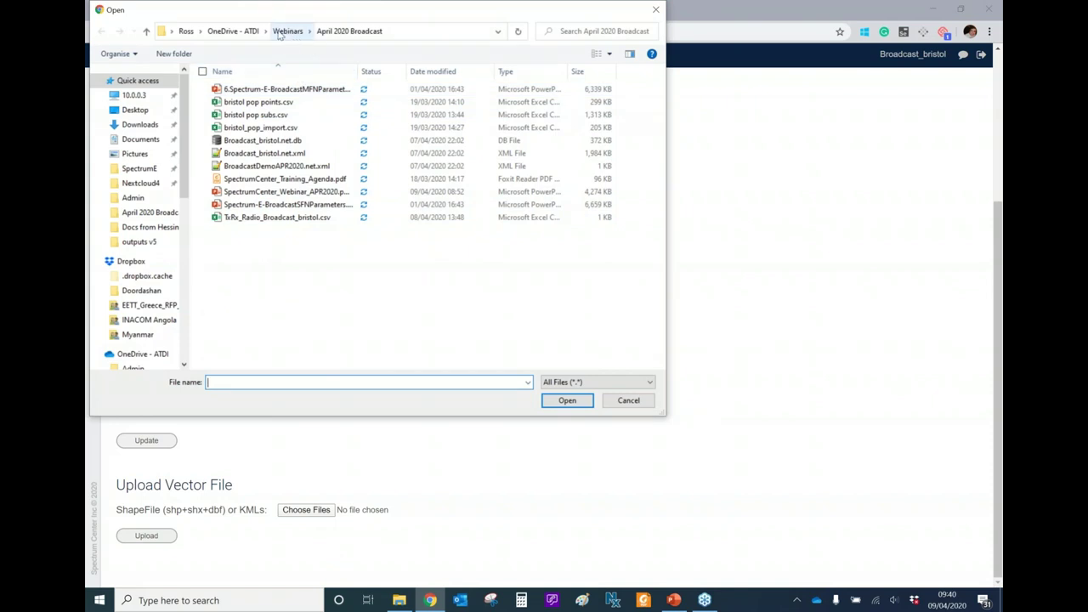
{"action": "left_click", "coordinate": [629, 401]}
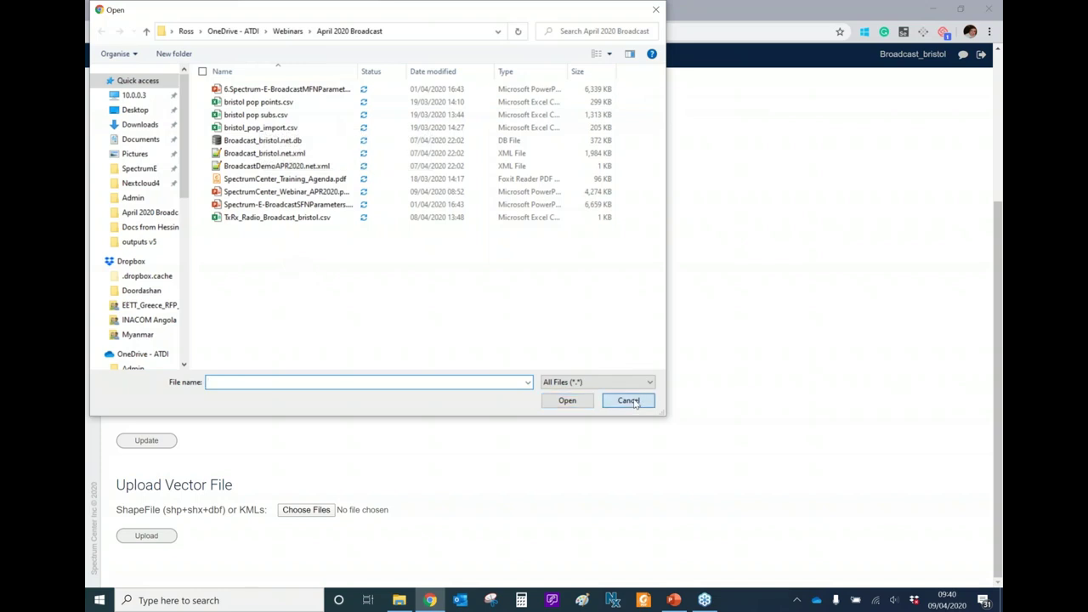
{"action": "left_click_drag", "start_coordinate": [165, 510], "coordinate": [216, 515]}
{"action": "left_click", "coordinate": [212, 536]}
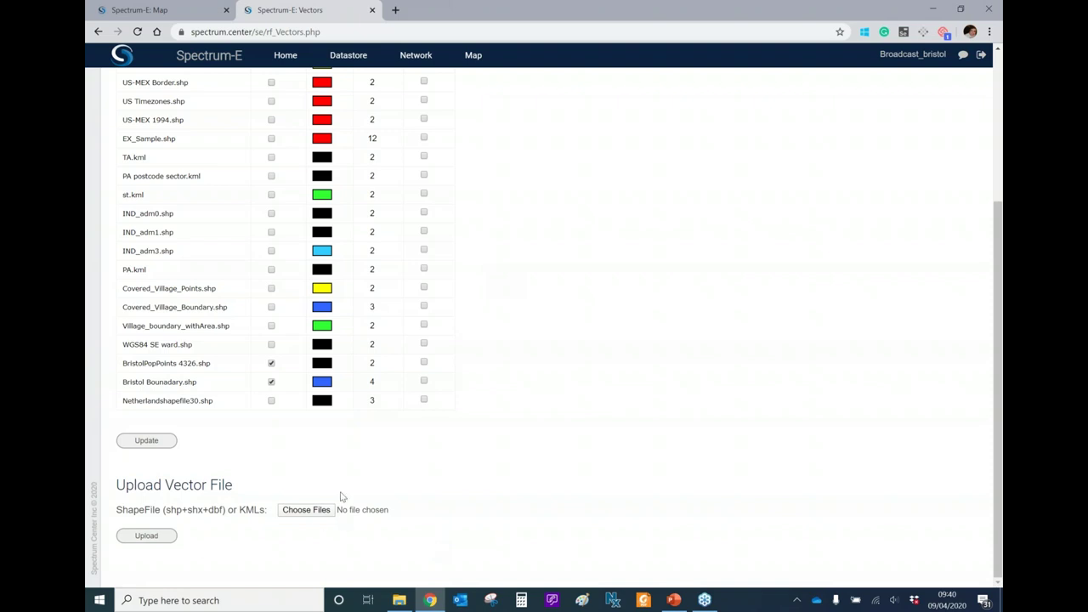
{"action": "scroll", "coordinate": [341, 496], "scroll_direction": "up", "scroll_amount": 4}
{"action": "scroll", "coordinate": [336, 493], "scroll_direction": "down", "scroll_amount": 4}
{"action": "left_click", "coordinate": [474, 56]}
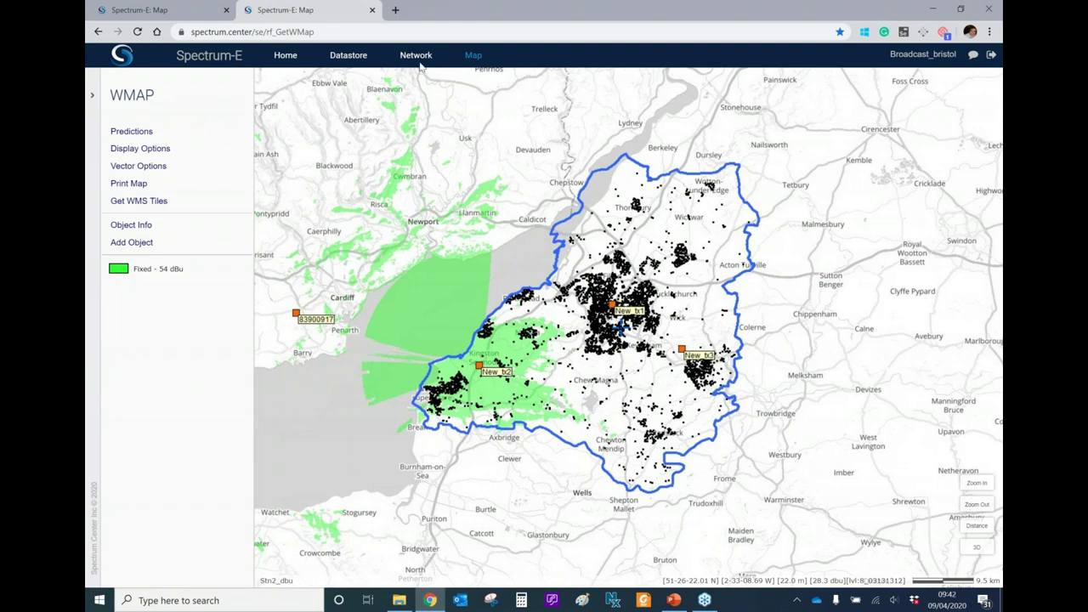
Open the datastore's ITU-BR FMTV records and look at the country filter before returning to the presentation.
{"action": "left_click", "coordinate": [339, 58]}
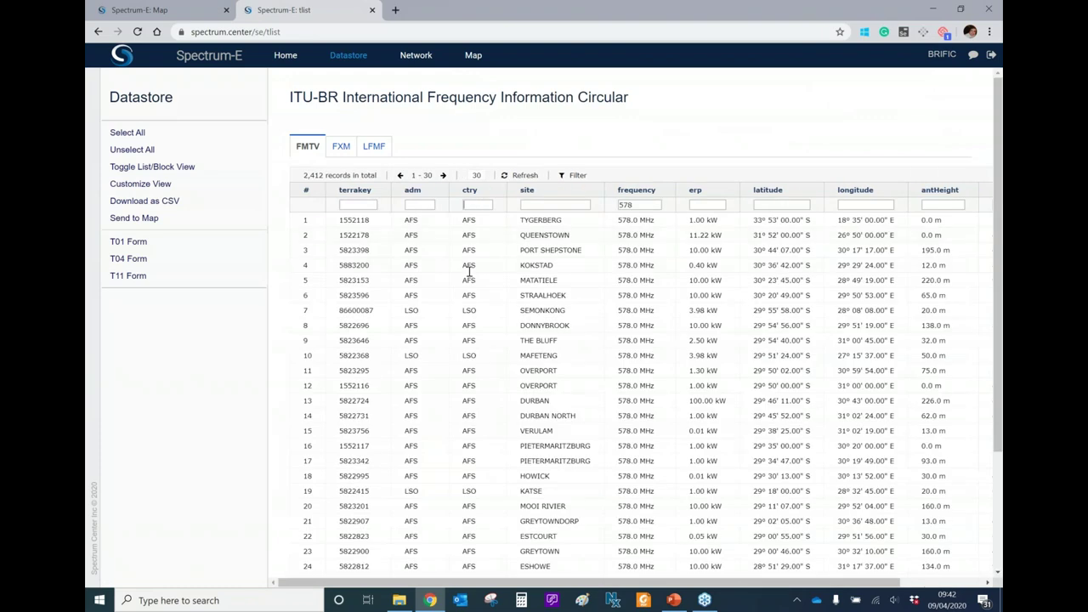
{"action": "left_click", "coordinate": [473, 203]}
{"action": "key", "text": "alt+Tab"}
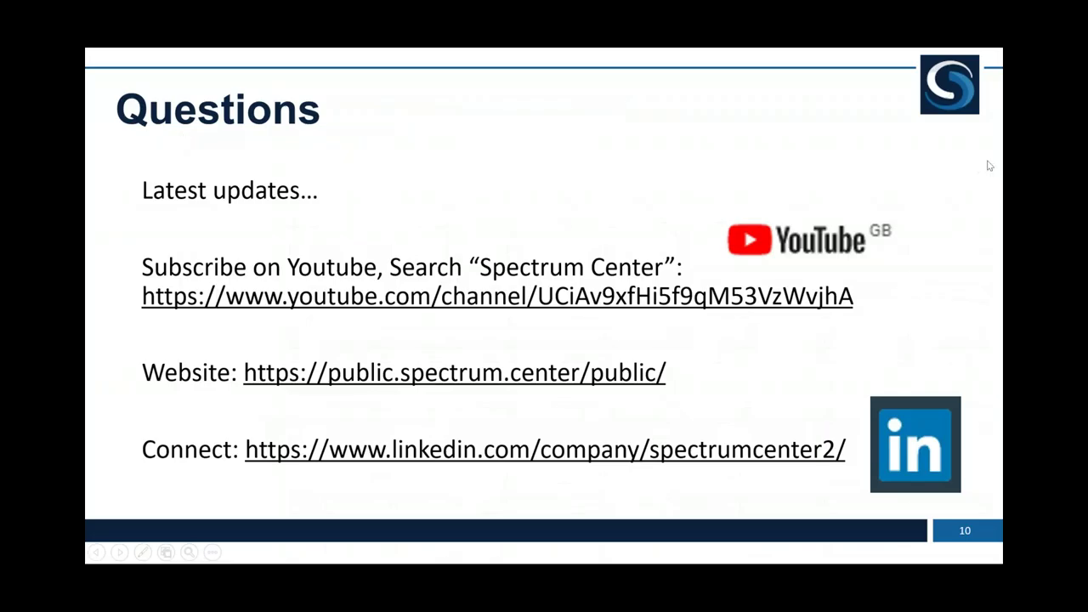